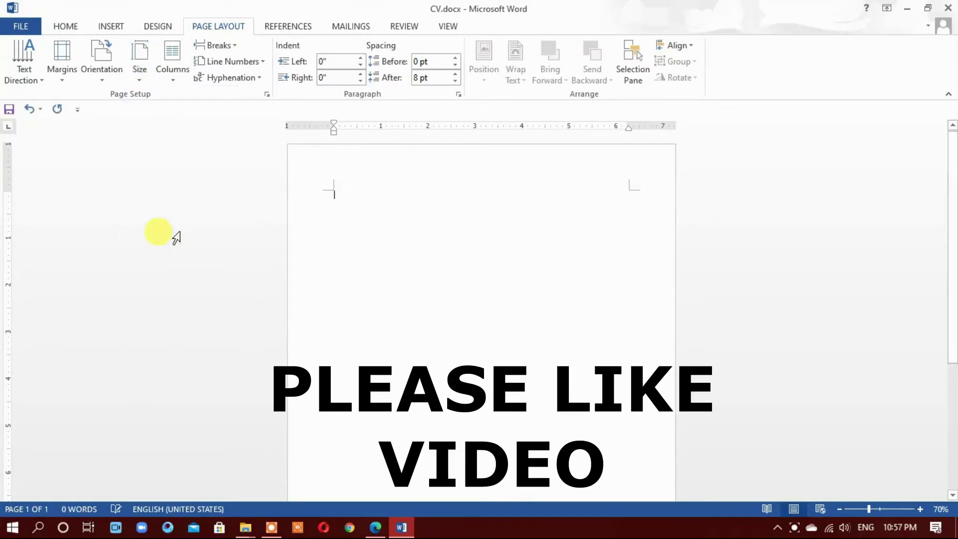
Apply the Narrow margin preset (0.5" on all sides) to the CV page
{"action": "left_click", "coordinate": [69, 64]}
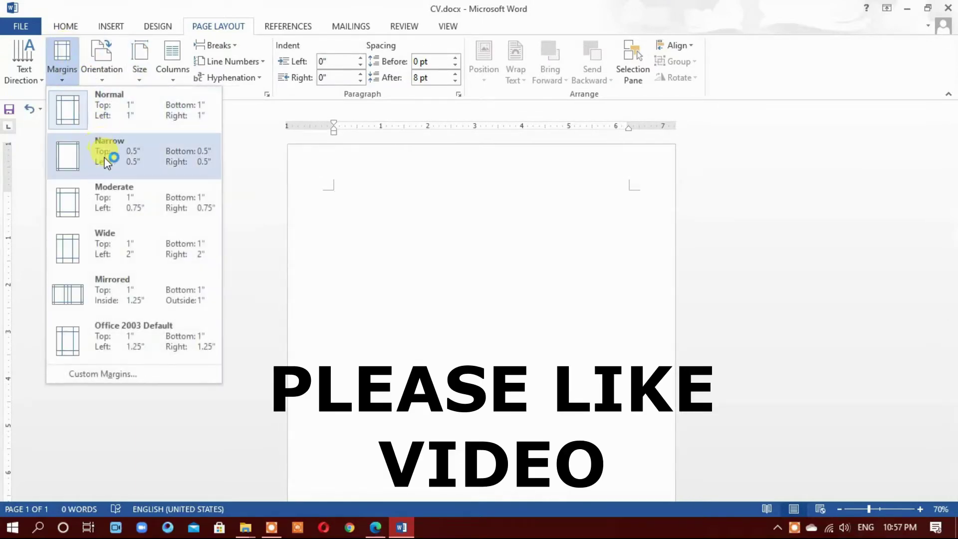
{"action": "left_click", "coordinate": [104, 148]}
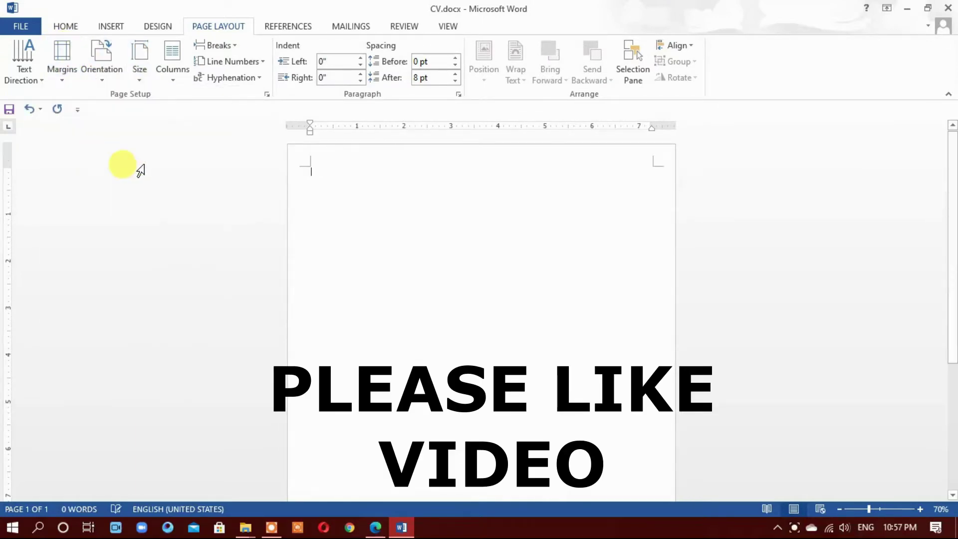
{"action": "left_click", "coordinate": [108, 26]}
Draw a large blue triangle and rotate it up toward the top of the page
{"action": "left_click", "coordinate": [193, 55]}
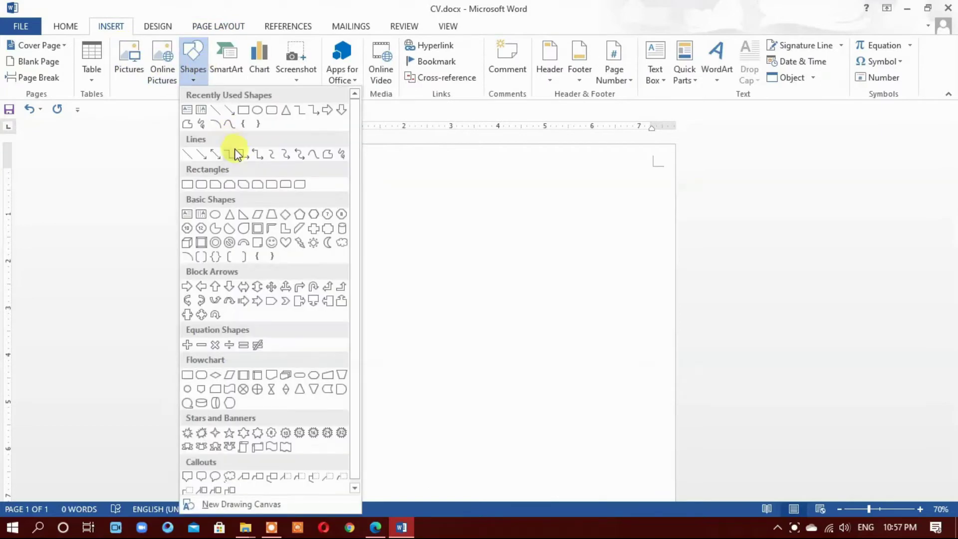
{"action": "left_click", "coordinate": [231, 215]}
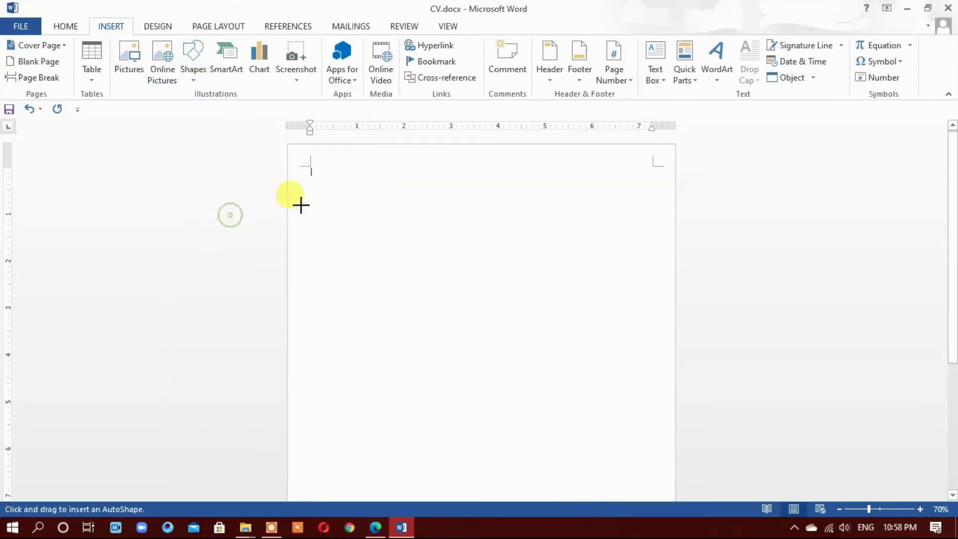
{"action": "left_click_drag", "start_coordinate": [341, 204], "coordinate": [460, 385]}
{"action": "mouse_move", "coordinate": [384, 159]}
{"action": "left_mouse_down"}
{"action": "mouse_move", "coordinate": [496, 269]}
{"action": "mouse_move", "coordinate": [490, 263]}
{"action": "left_mouse_up"}
{"action": "left_click_drag", "start_coordinate": [388, 265], "coordinate": [380, 185]}
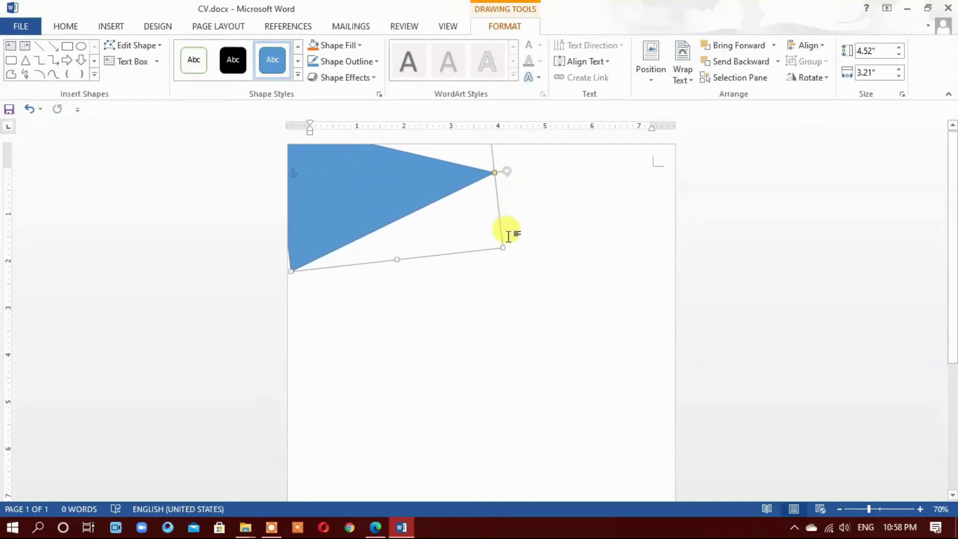
Resize the tilted triangle to 5.46" by 2.66" and fit it into the top-left corner
{"action": "left_click_drag", "start_coordinate": [502, 244], "coordinate": [549, 266]}
{"action": "left_click_drag", "start_coordinate": [440, 216], "coordinate": [428, 198]}
{"action": "left_click", "coordinate": [548, 161]}
{"action": "left_click", "coordinate": [504, 163]}
{"action": "left_click_drag", "start_coordinate": [543, 163], "coordinate": [543, 149]}
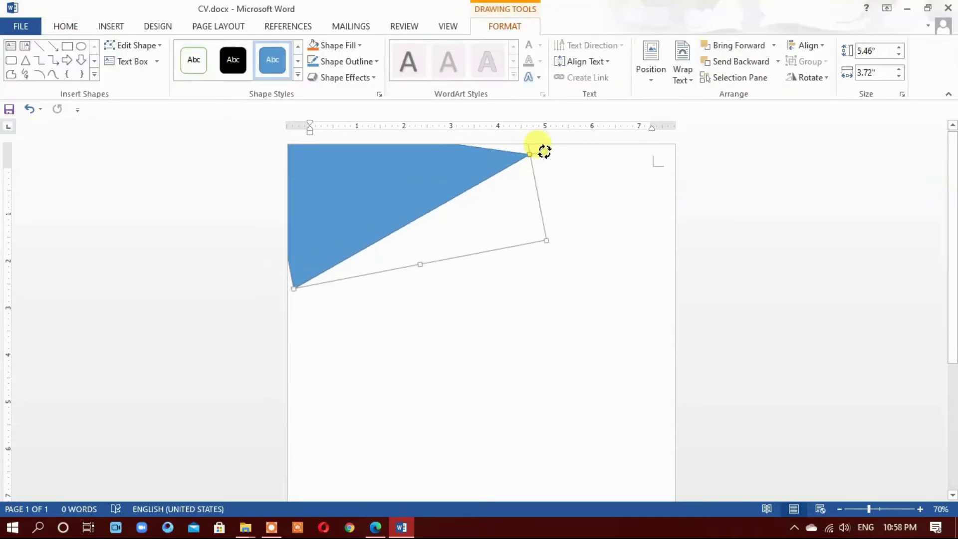
{"action": "key", "text": "ctrl+z"}
{"action": "mouse_move", "coordinate": [421, 173]}
{"action": "left_mouse_down"}
{"action": "mouse_move", "coordinate": [428, 166]}
{"action": "mouse_move", "coordinate": [439, 176]}
{"action": "left_mouse_up"}
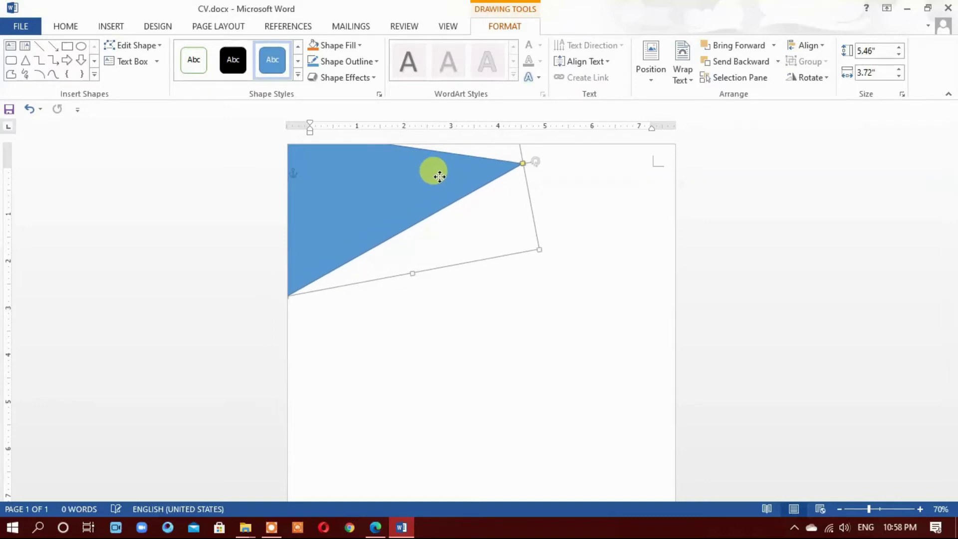
{"action": "left_click_drag", "start_coordinate": [406, 274], "coordinate": [393, 200]}
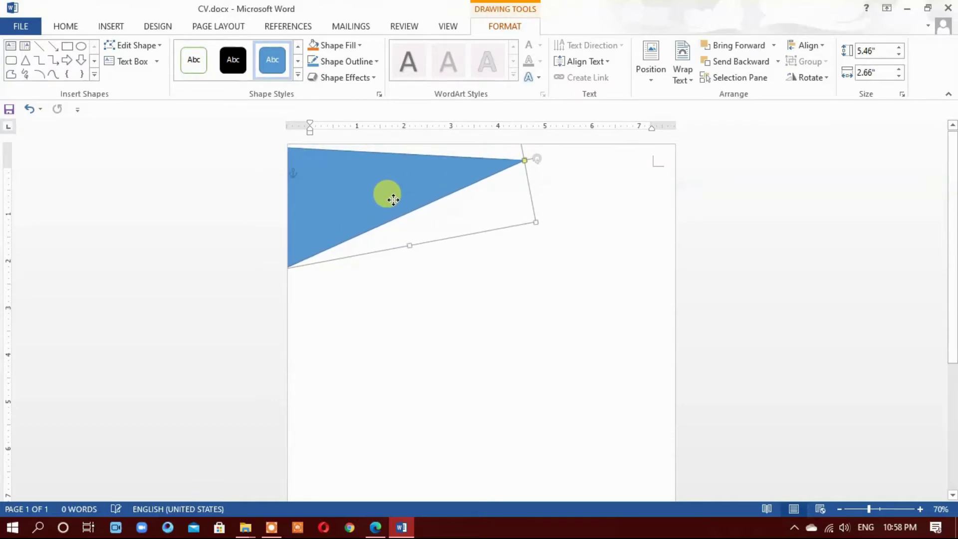
{"action": "mouse_move", "coordinate": [393, 196]}
{"action": "left_mouse_down"}
{"action": "mouse_move", "coordinate": [404, 179]}
{"action": "mouse_move", "coordinate": [395, 192]}
{"action": "left_mouse_up"}
{"action": "left_click_drag", "start_coordinate": [540, 156], "coordinate": [545, 163]}
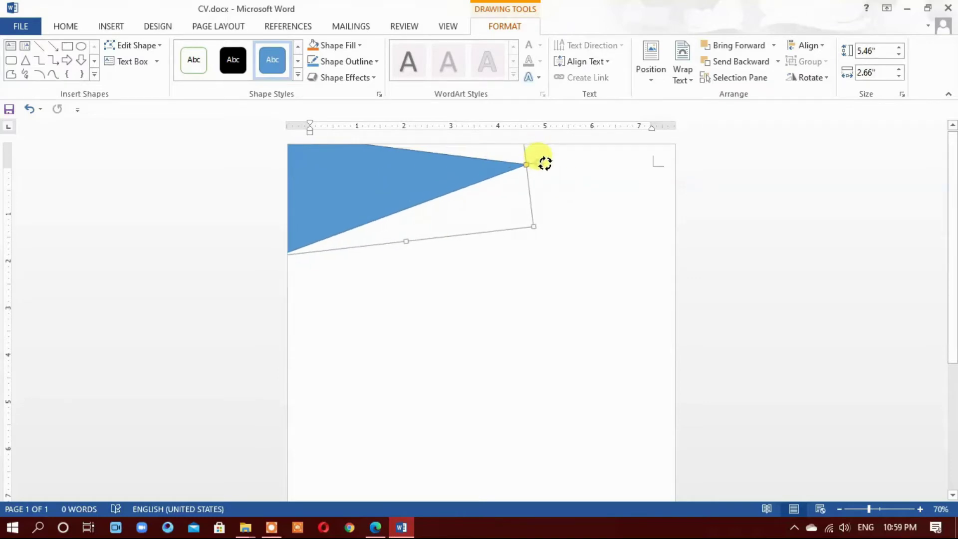
{"action": "left_click_drag", "start_coordinate": [442, 180], "coordinate": [453, 173]}
Duplicate the triangle with a Ctrl-drag and rotate the copy
{"action": "left_click", "coordinate": [462, 285]}
{"action": "left_click", "coordinate": [390, 193]}
{"action": "left_click", "coordinate": [451, 298]}
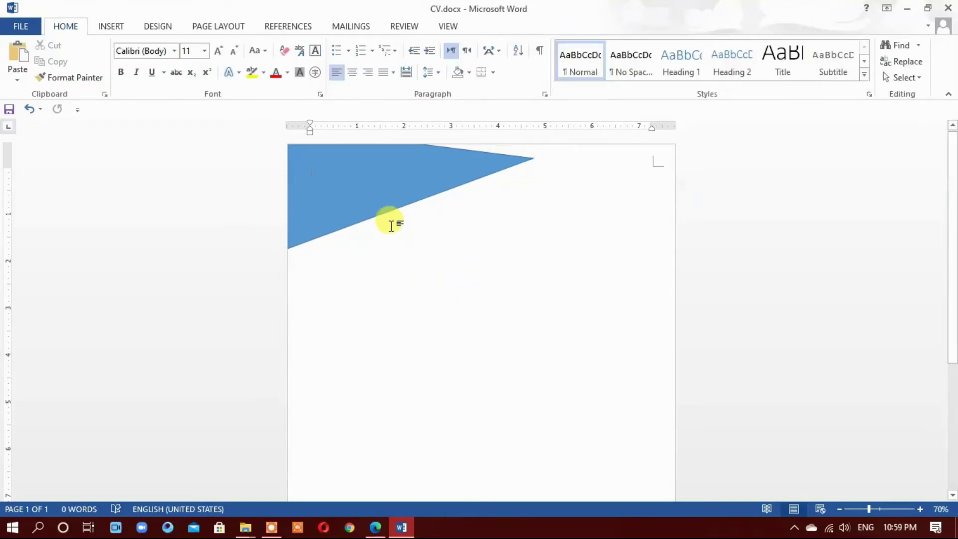
{"action": "left_click", "coordinate": [368, 194]}
{"action": "left_click_drag", "start_coordinate": [370, 191], "coordinate": [449, 341]}
{"action": "left_click_drag", "start_coordinate": [624, 305], "coordinate": [289, 279]}
Tilt the copy and move it up against the page's top-right edge
{"action": "left_click_drag", "start_coordinate": [549, 351], "coordinate": [404, 210]}
{"action": "left_click_drag", "start_coordinate": [551, 245], "coordinate": [594, 202]}
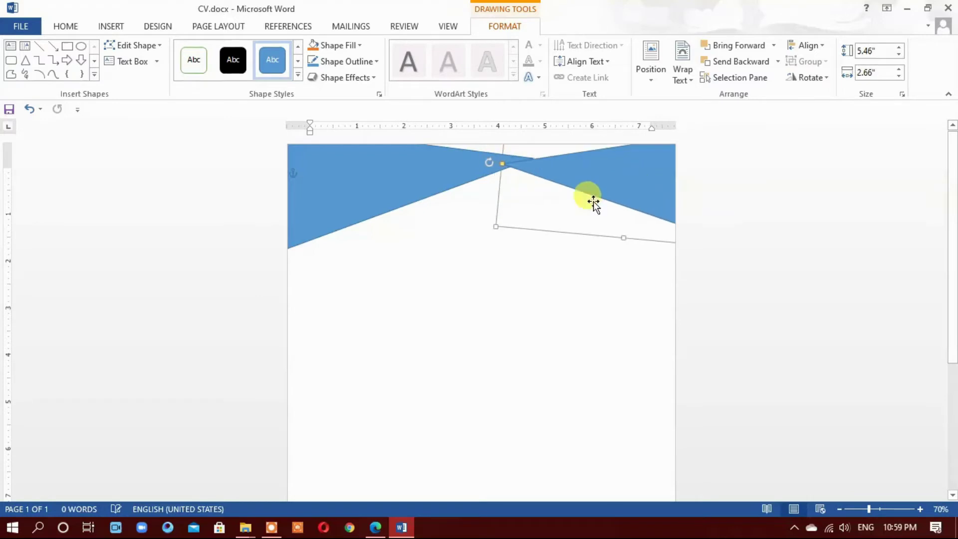
{"action": "left_click_drag", "start_coordinate": [488, 160], "coordinate": [516, 206]}
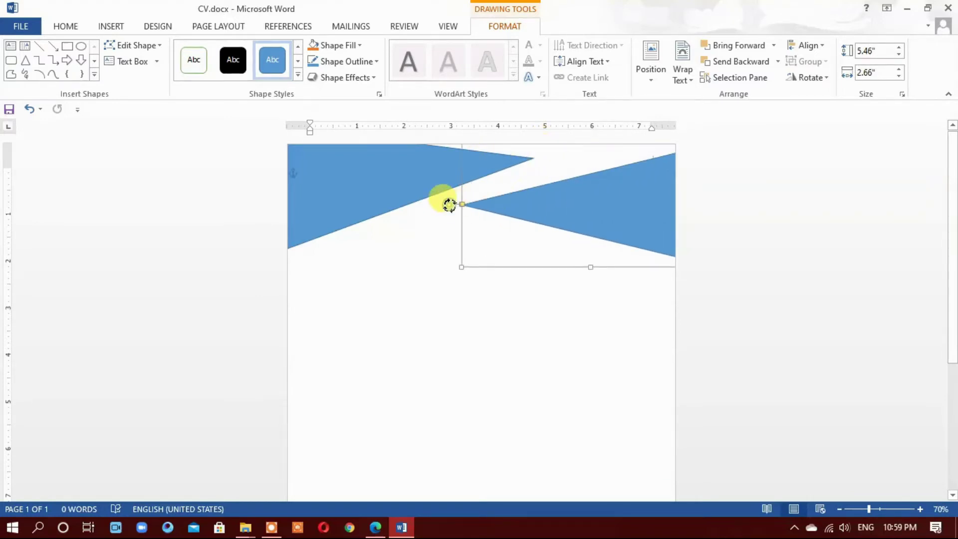
{"action": "left_click_drag", "start_coordinate": [452, 210], "coordinate": [530, 205]}
{"action": "left_click_drag", "start_coordinate": [451, 213], "coordinate": [543, 145]}
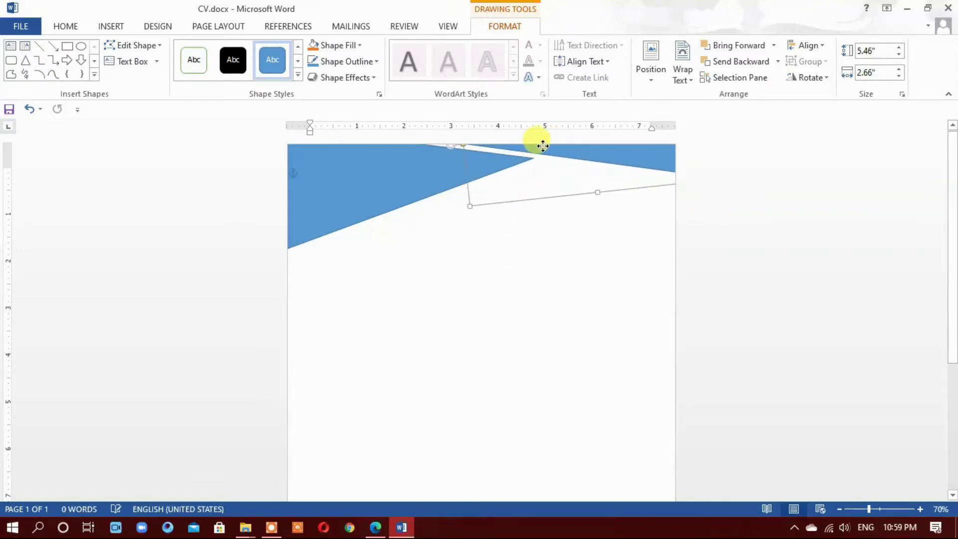
{"action": "left_click", "coordinate": [550, 250]}
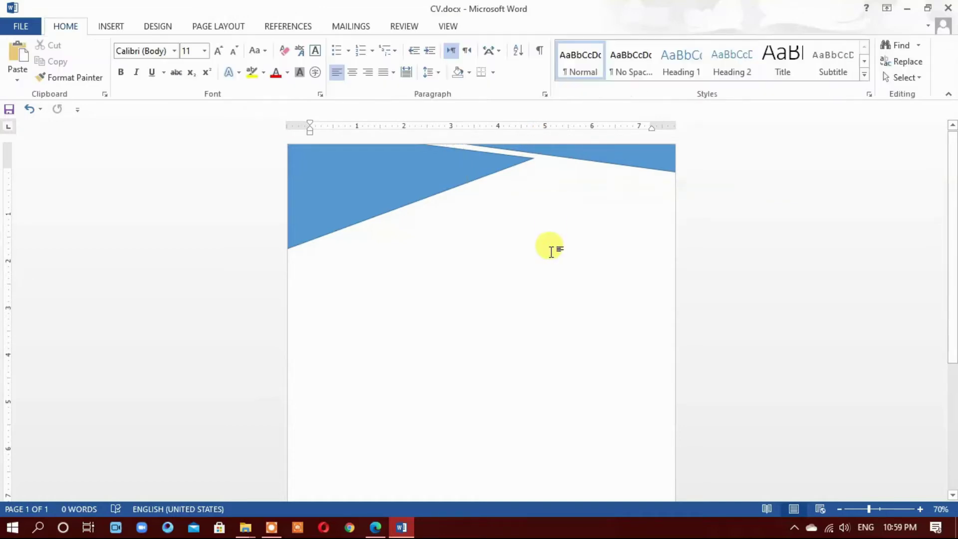
Set Shape Outline to No Outline on both triangles
{"action": "left_click", "coordinate": [393, 173]}
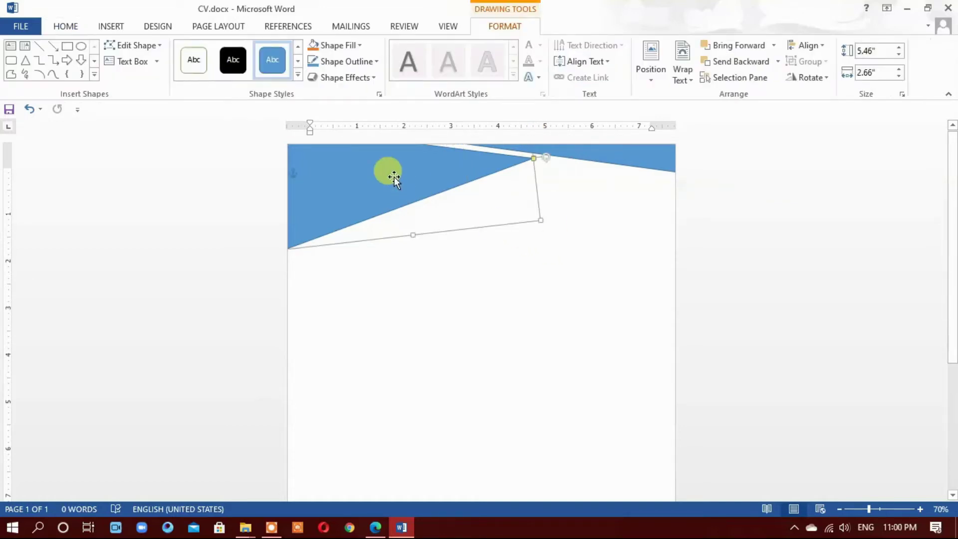
{"action": "left_click", "coordinate": [360, 62]}
{"action": "left_click", "coordinate": [367, 184]}
{"action": "left_click", "coordinate": [642, 158]}
{"action": "left_click", "coordinate": [360, 62]}
{"action": "left_click", "coordinate": [359, 185]}
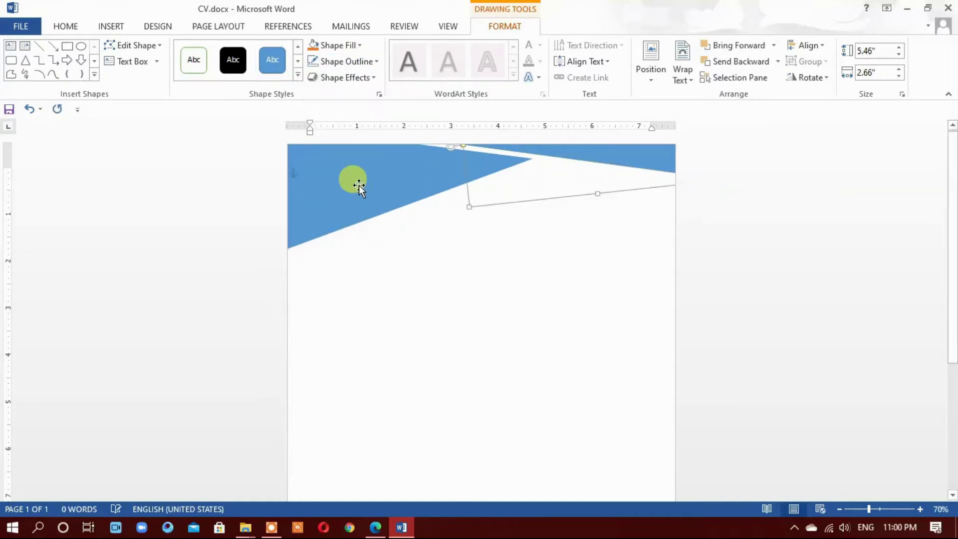
Fill the left triangle Blue, Accent 1, Darker 25% and the right one Darker 50%
{"action": "left_click", "coordinate": [340, 45]}
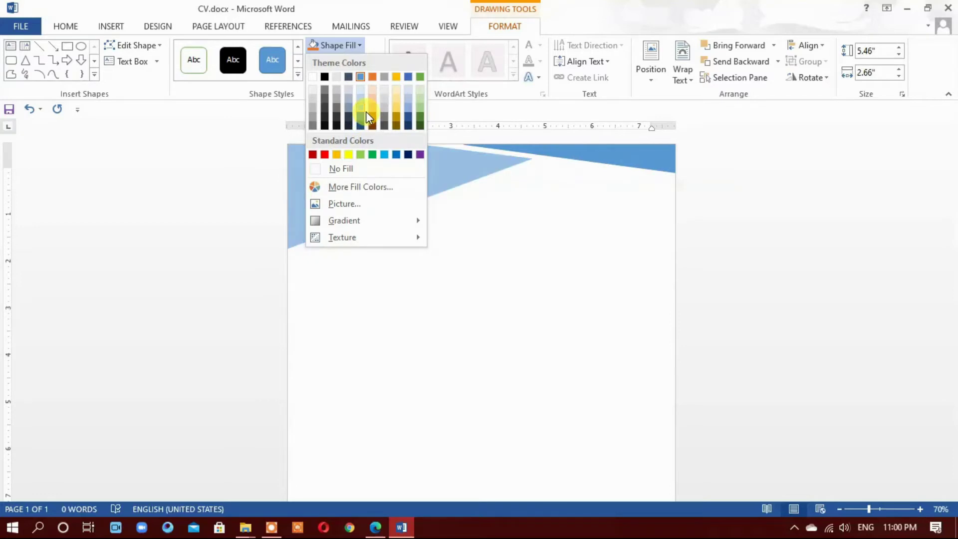
{"action": "left_click", "coordinate": [365, 118]}
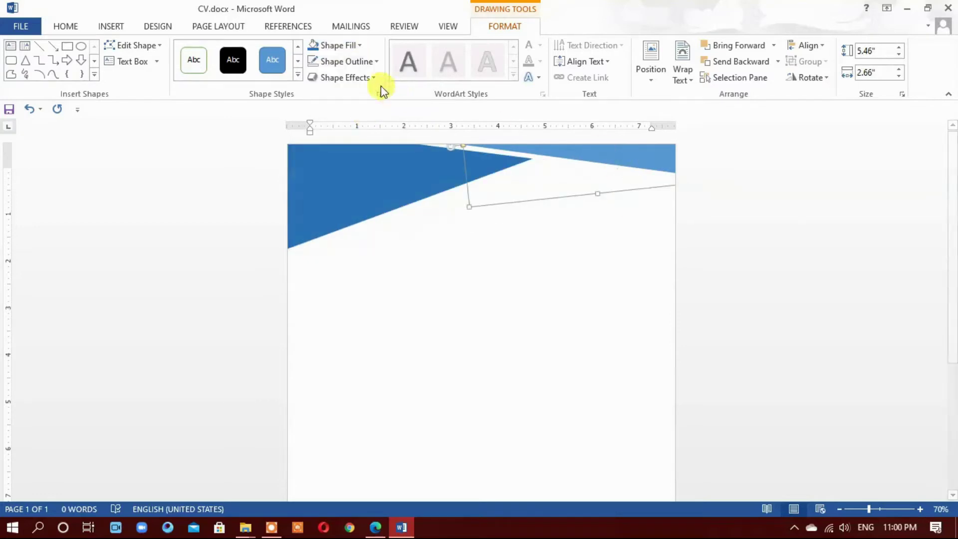
{"action": "left_click", "coordinate": [348, 49]}
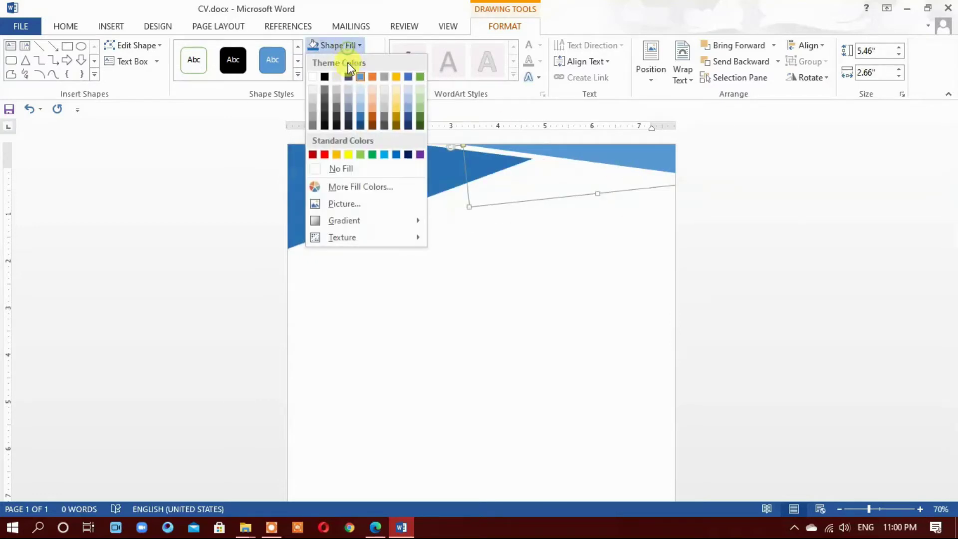
{"action": "left_click", "coordinate": [363, 124]}
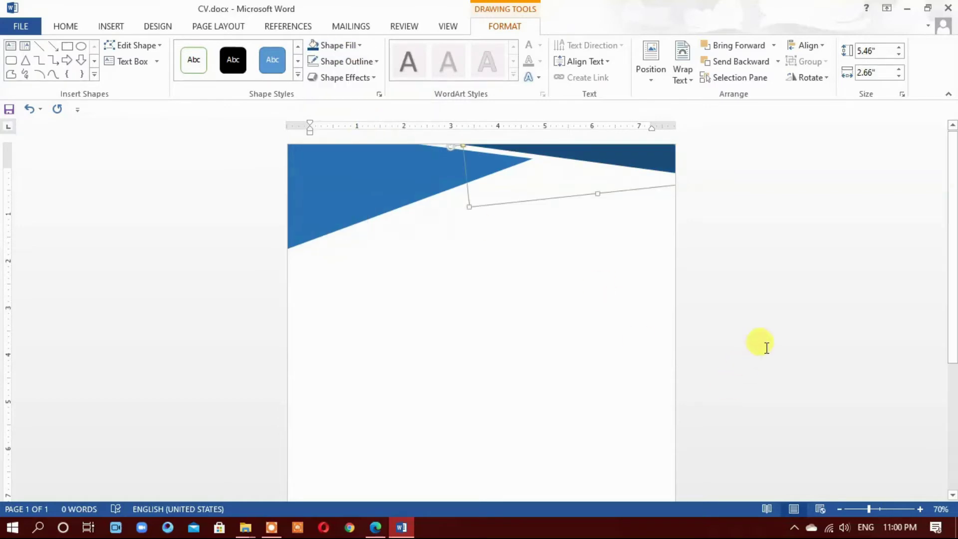
{"action": "left_click", "coordinate": [557, 292]}
{"action": "left_click", "coordinate": [167, 29]}
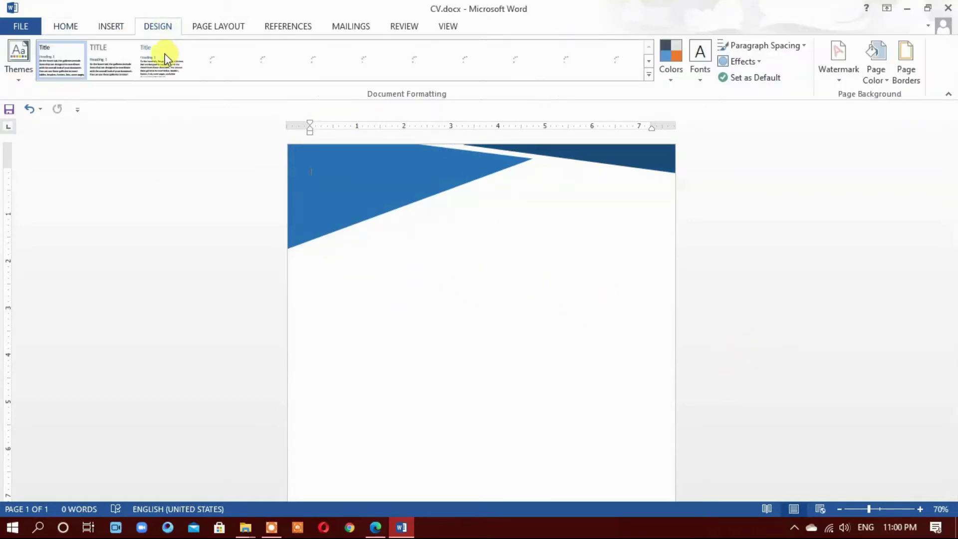
{"action": "scroll", "coordinate": [162, 57], "scroll_direction": "up", "scroll_amount": 1}
{"action": "left_click", "coordinate": [193, 62]}
{"action": "left_click", "coordinate": [257, 109]}
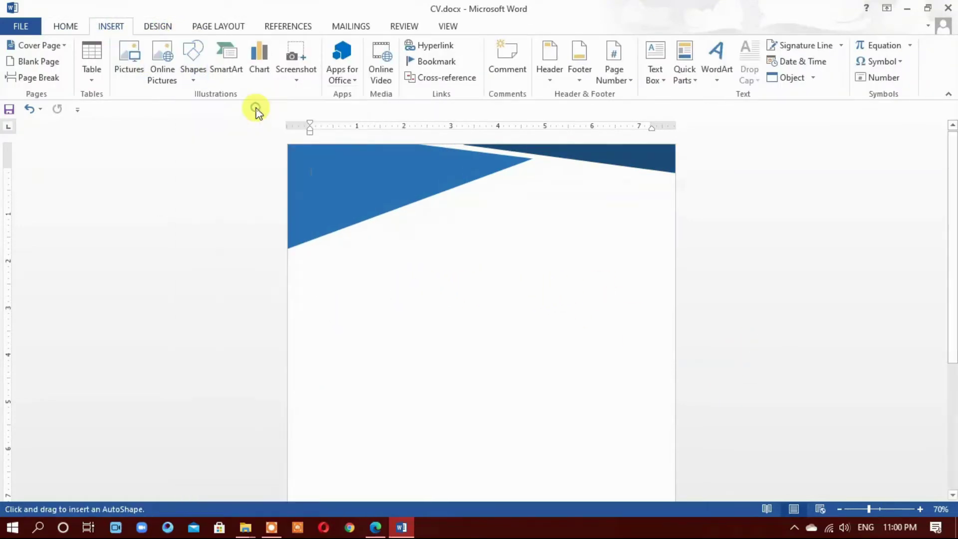
Draw two overlapping oval circles on the left blue wedge
{"action": "mouse_move", "coordinate": [333, 174]}
{"action": "left_mouse_down"}
{"action": "mouse_move", "coordinate": [412, 278]}
{"action": "mouse_move", "coordinate": [396, 258]}
{"action": "left_mouse_up"}
{"action": "left_click_drag", "start_coordinate": [374, 220], "coordinate": [369, 216]}
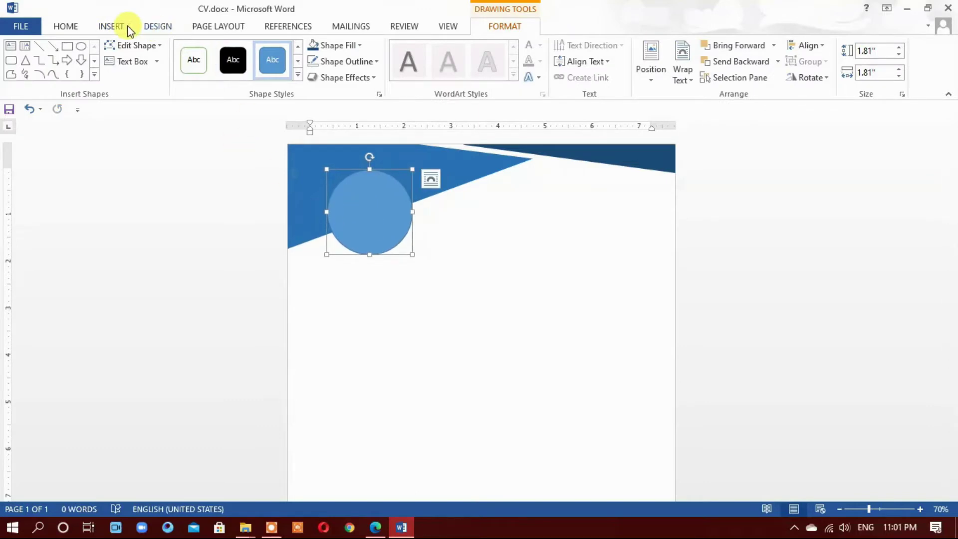
{"action": "left_click", "coordinate": [110, 26]}
{"action": "left_click", "coordinate": [196, 59]}
{"action": "left_click", "coordinate": [258, 111]}
{"action": "left_click_drag", "start_coordinate": [345, 192], "coordinate": [425, 272]}
{"action": "left_click_drag", "start_coordinate": [381, 230], "coordinate": [365, 207]}
{"action": "left_click", "coordinate": [550, 298]}
Resize the inner circle to about 1.61" by 1.65" and centre it on the outer one
{"action": "scroll", "coordinate": [547, 298], "scroll_direction": "up", "scroll_amount": 6}
{"action": "scroll", "coordinate": [546, 298], "scroll_direction": "up", "scroll_amount": 2}
{"action": "left_click", "coordinate": [352, 232]}
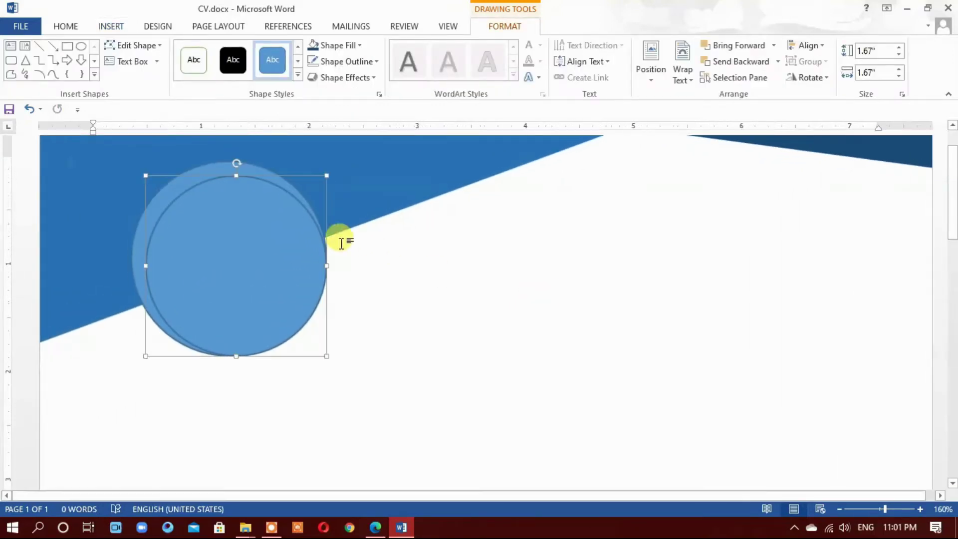
{"action": "left_click_drag", "start_coordinate": [320, 168], "coordinate": [314, 175]}
{"action": "left_click_drag", "start_coordinate": [229, 246], "coordinate": [235, 244]}
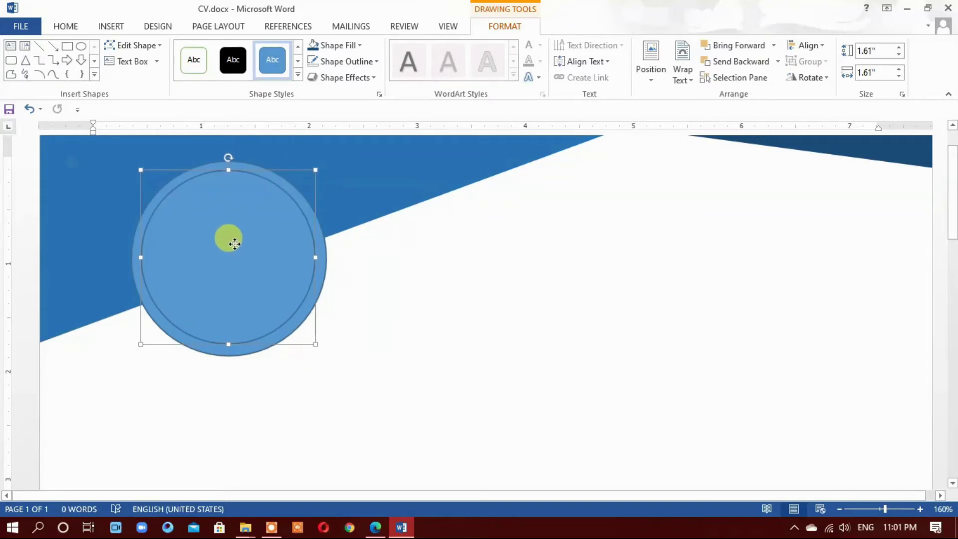
{"action": "left_click_drag", "start_coordinate": [316, 170], "coordinate": [319, 172]}
{"action": "left_click", "coordinate": [220, 245]}
{"action": "left_click_drag", "start_coordinate": [221, 249], "coordinate": [222, 248]}
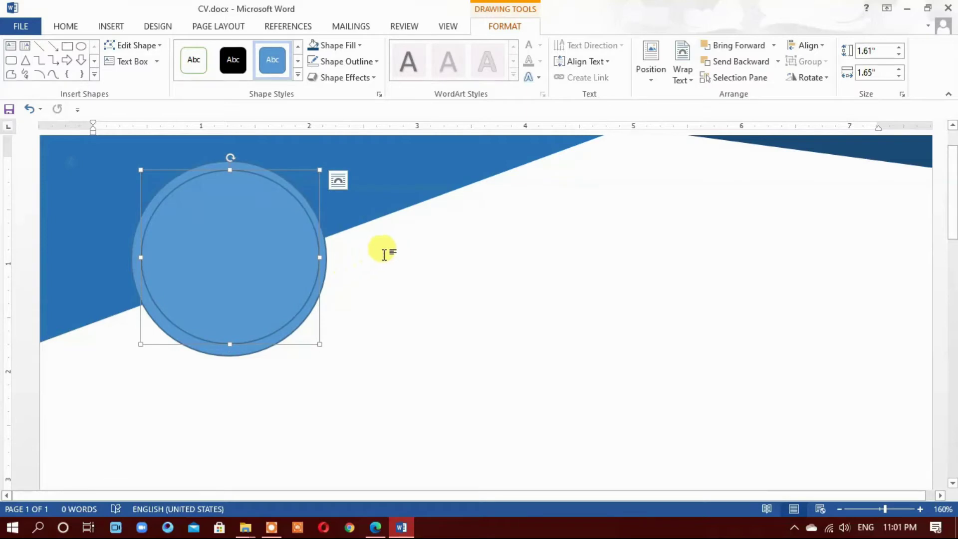
Give the larger 1.81" circle a dark orange fill so it rings the blue circle
{"action": "left_click", "coordinate": [248, 351]}
{"action": "left_click", "coordinate": [332, 45]}
{"action": "left_click", "coordinate": [342, 169]}
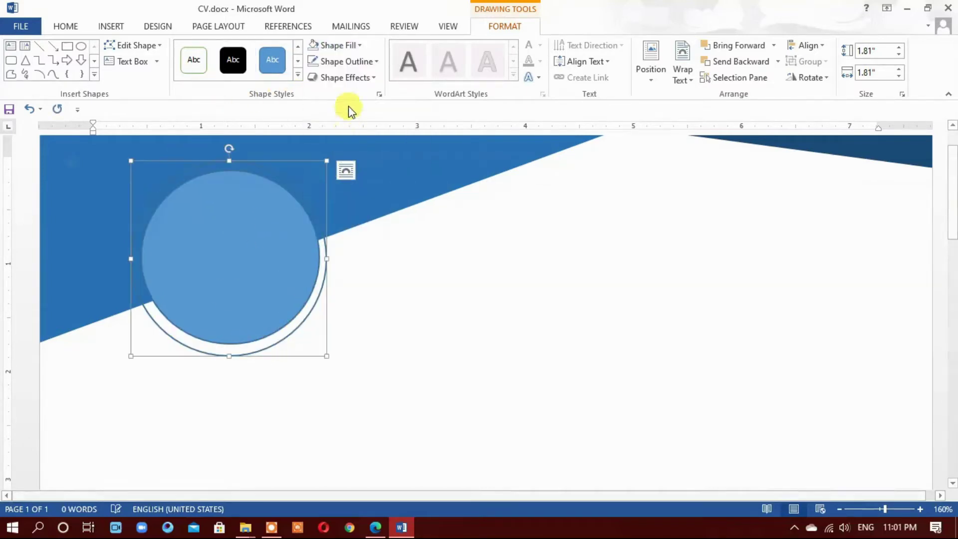
{"action": "left_click", "coordinate": [332, 62]}
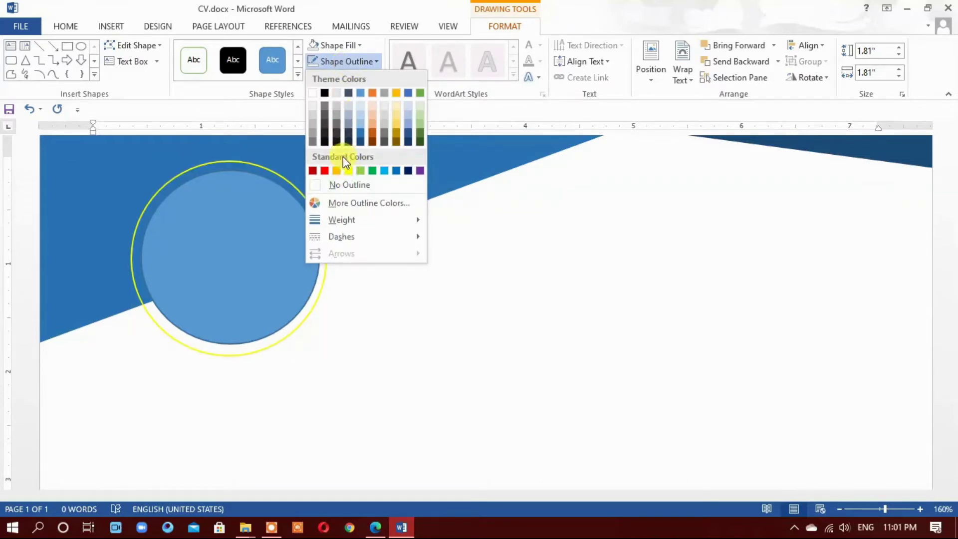
{"action": "left_click", "coordinate": [331, 45]}
{"action": "left_click", "coordinate": [372, 132]}
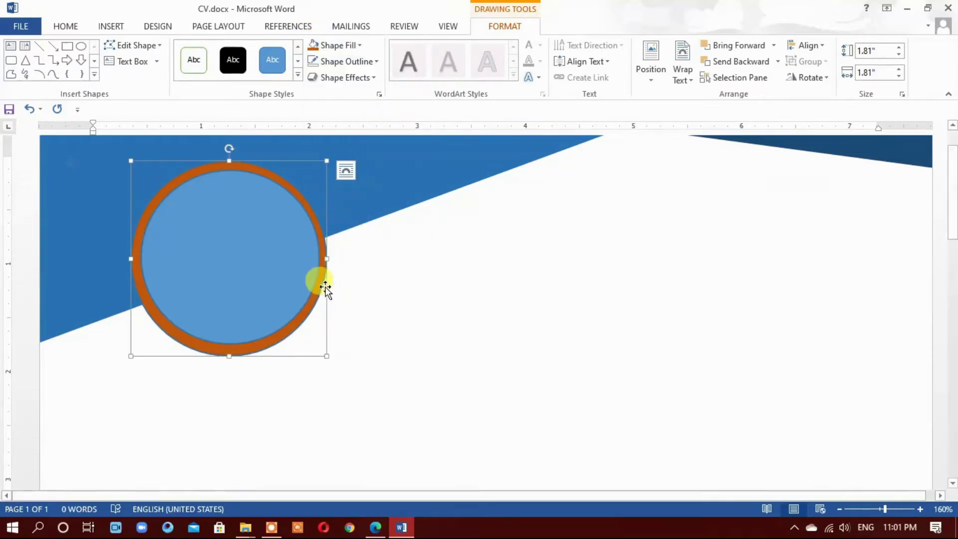
{"action": "left_click", "coordinate": [651, 62]}
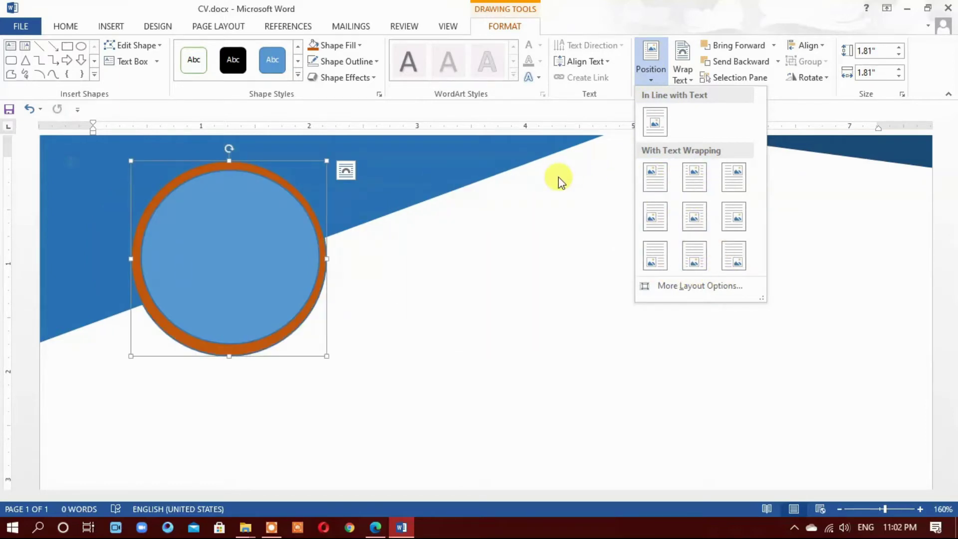
Restack the circles with Bring Forward and re-centre the blue circle over the orange one
{"action": "left_click", "coordinate": [578, 182]}
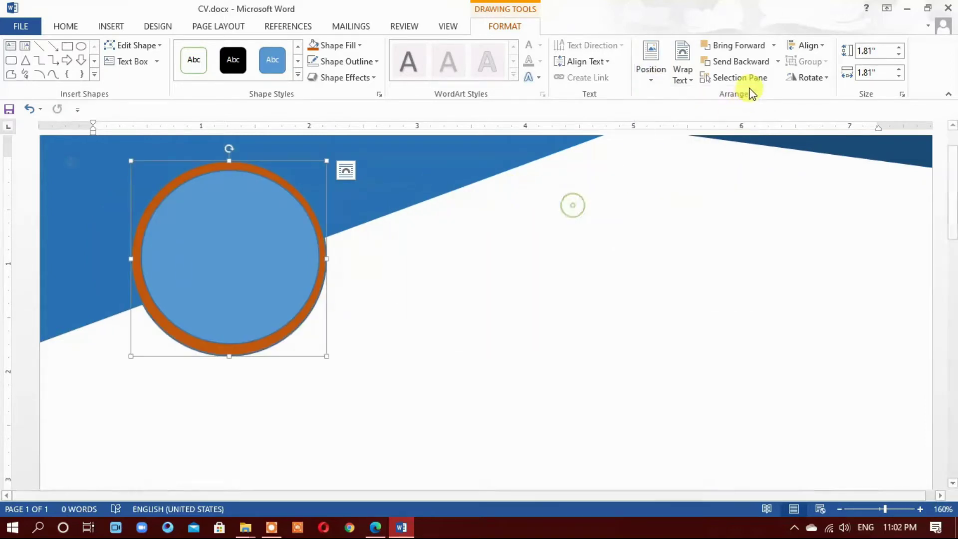
{"action": "left_click", "coordinate": [741, 47]}
{"action": "left_click", "coordinate": [224, 242]}
{"action": "left_click_drag", "start_coordinate": [229, 239], "coordinate": [394, 263]}
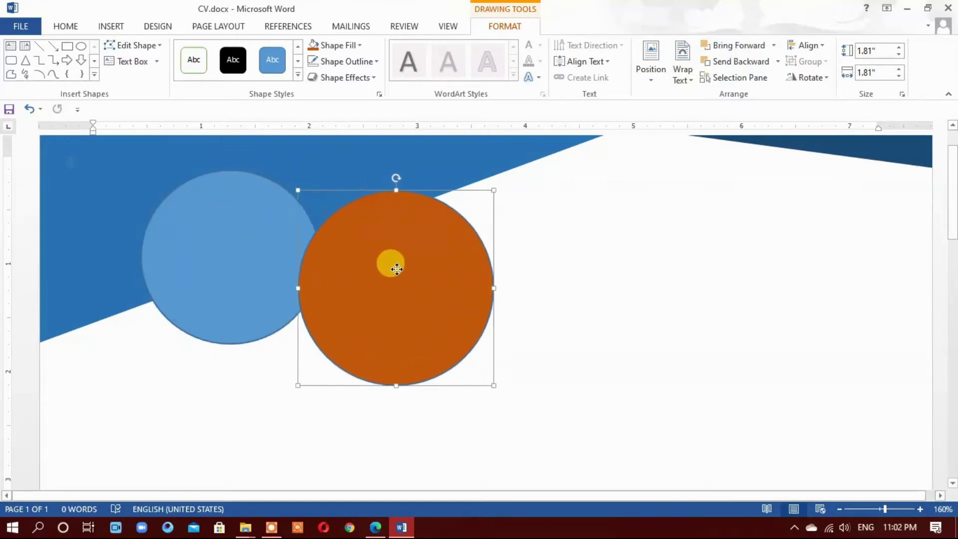
{"action": "left_click_drag", "start_coordinate": [205, 244], "coordinate": [575, 292]}
{"action": "left_click_drag", "start_coordinate": [370, 286], "coordinate": [175, 273]}
{"action": "left_click", "coordinate": [572, 322]}
{"action": "left_click_drag", "start_coordinate": [609, 321], "coordinate": [241, 271]}
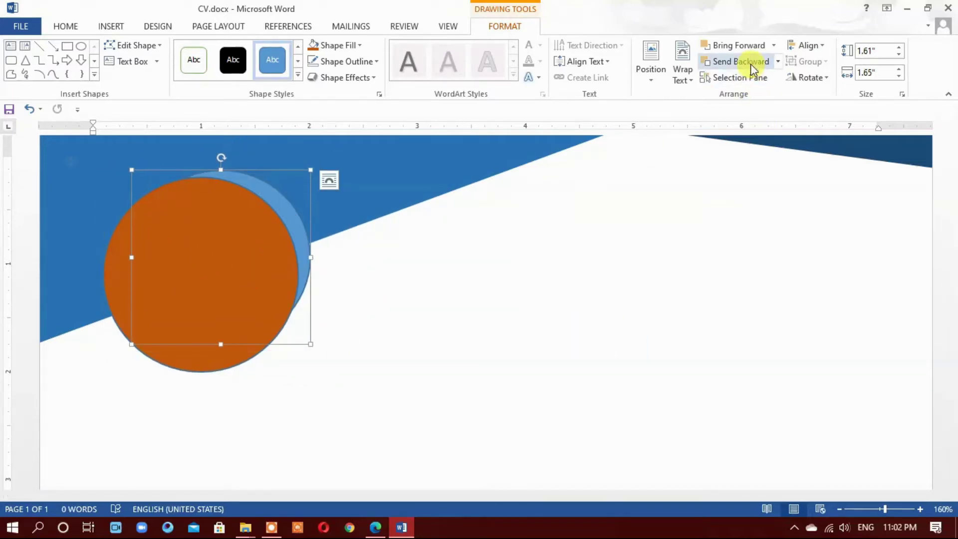
{"action": "left_click", "coordinate": [739, 45]}
{"action": "left_click_drag", "start_coordinate": [241, 232], "coordinate": [226, 244]}
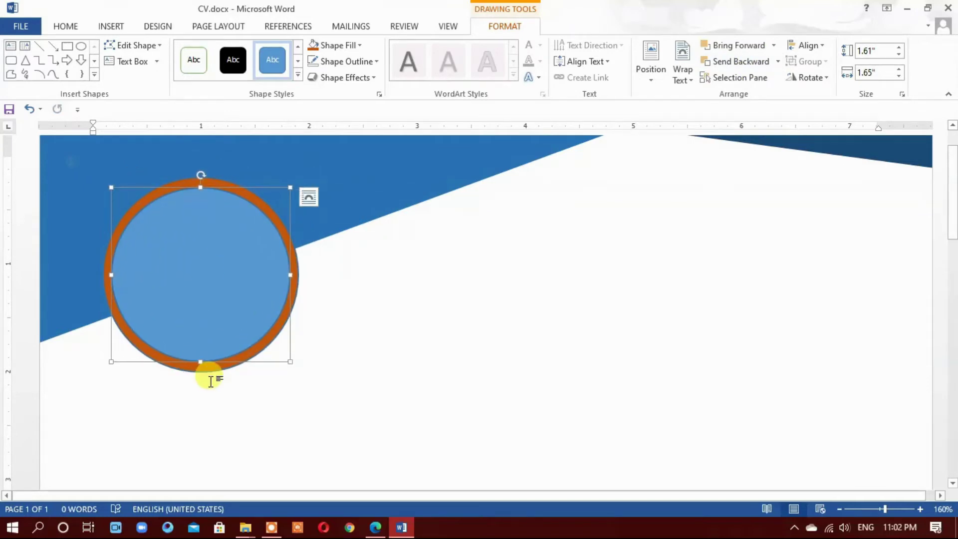
{"action": "left_click", "coordinate": [210, 379]}
Make the outer ring circle white with no outline
{"action": "left_click", "coordinate": [207, 368]}
{"action": "left_click", "coordinate": [345, 61]}
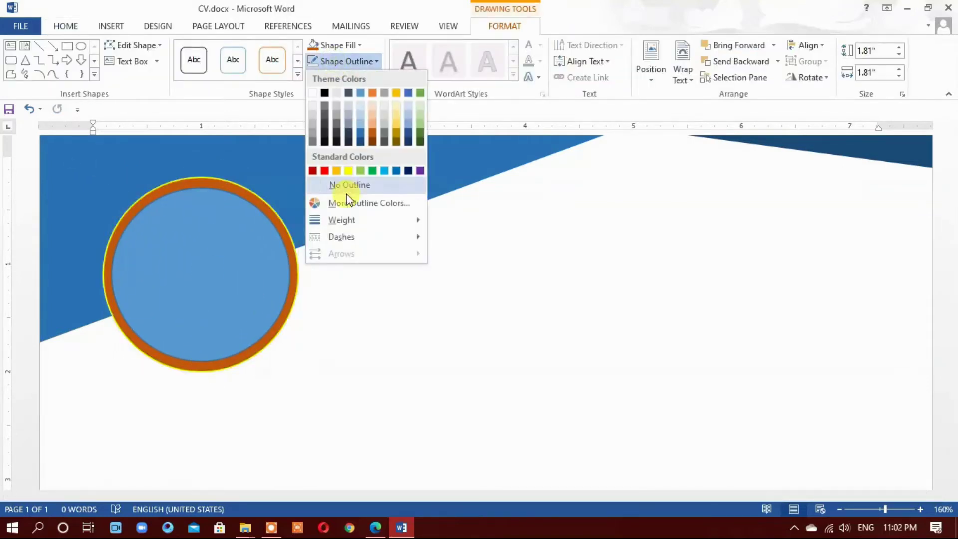
{"action": "left_click", "coordinate": [347, 186]}
{"action": "left_click", "coordinate": [335, 45]}
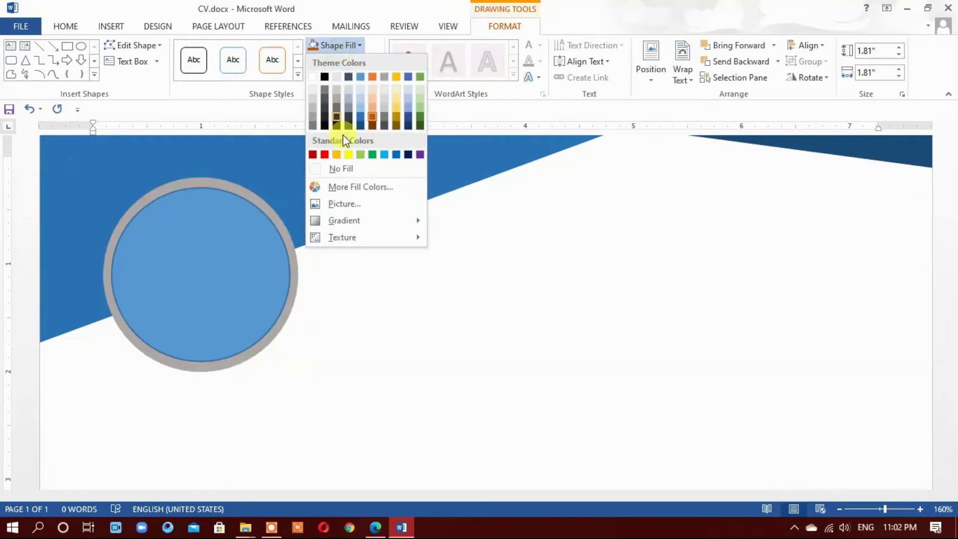
{"action": "left_click", "coordinate": [345, 169]}
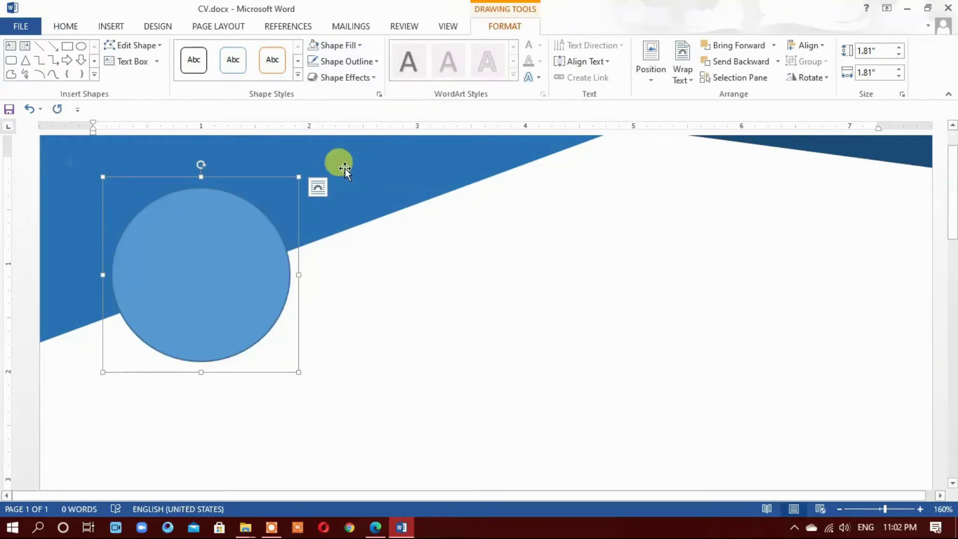
{"action": "left_click", "coordinate": [330, 46]}
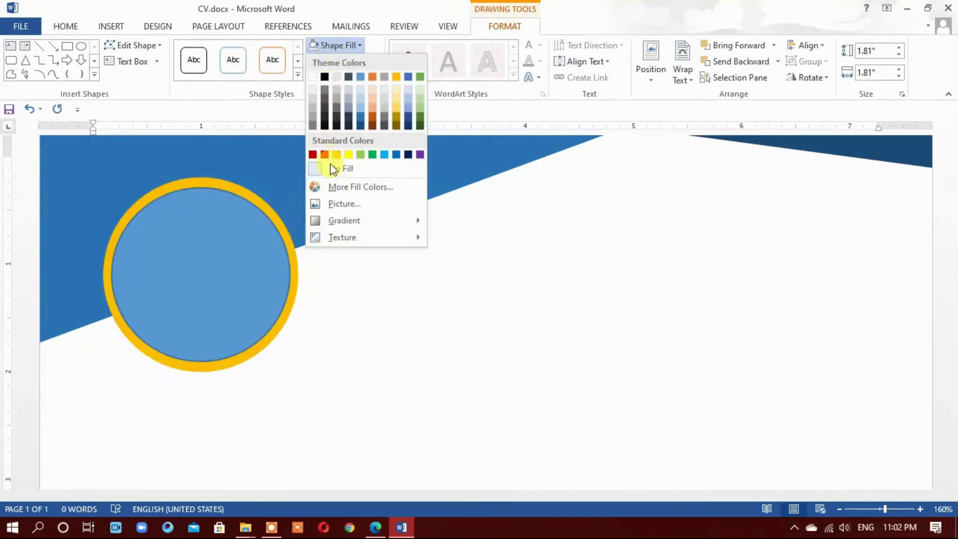
{"action": "left_click", "coordinate": [313, 78]}
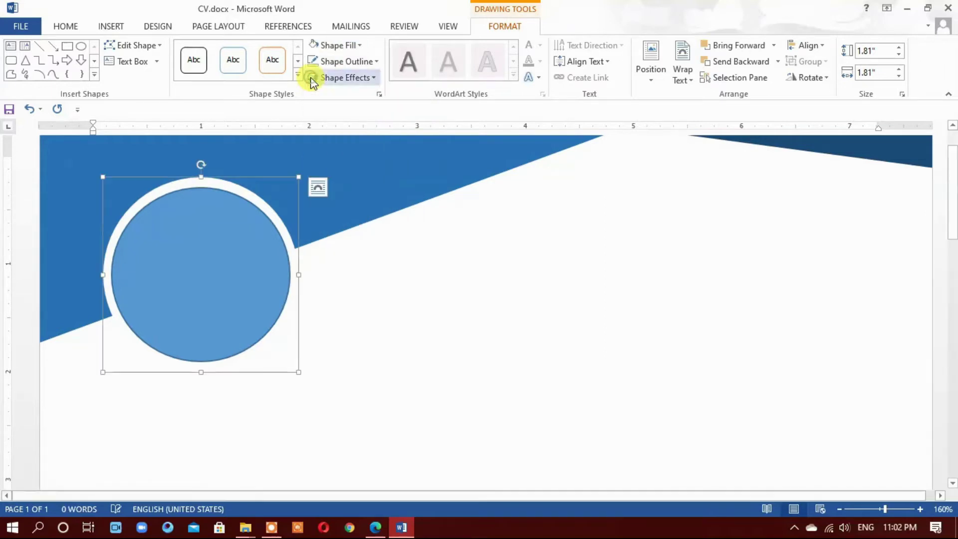
{"action": "right_click", "coordinate": [227, 244]}
Switch the inner circle's Format Shape fill to Picture or texture fill
{"action": "left_click", "coordinate": [279, 500]}
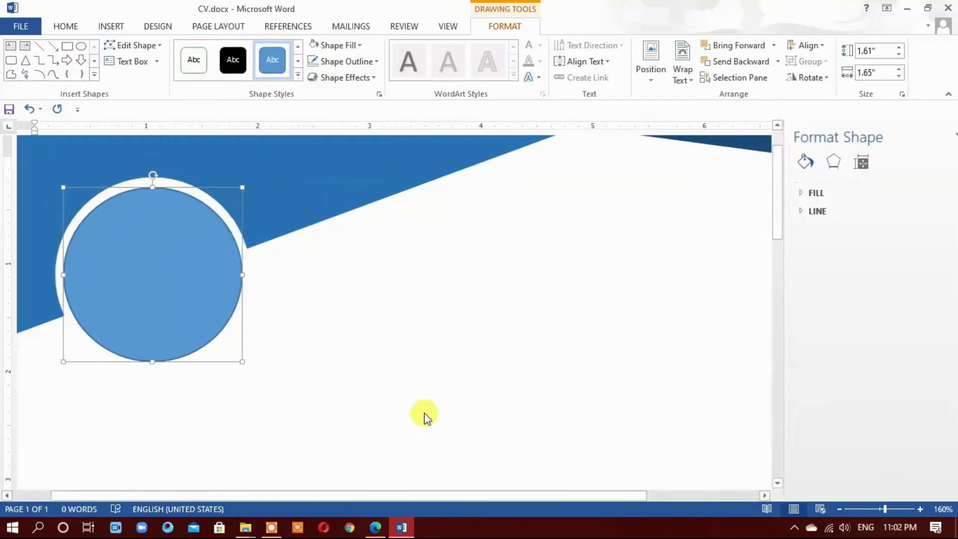
{"action": "left_click", "coordinate": [788, 193]}
{"action": "left_click", "coordinate": [811, 259]}
{"action": "left_click", "coordinate": [806, 316]}
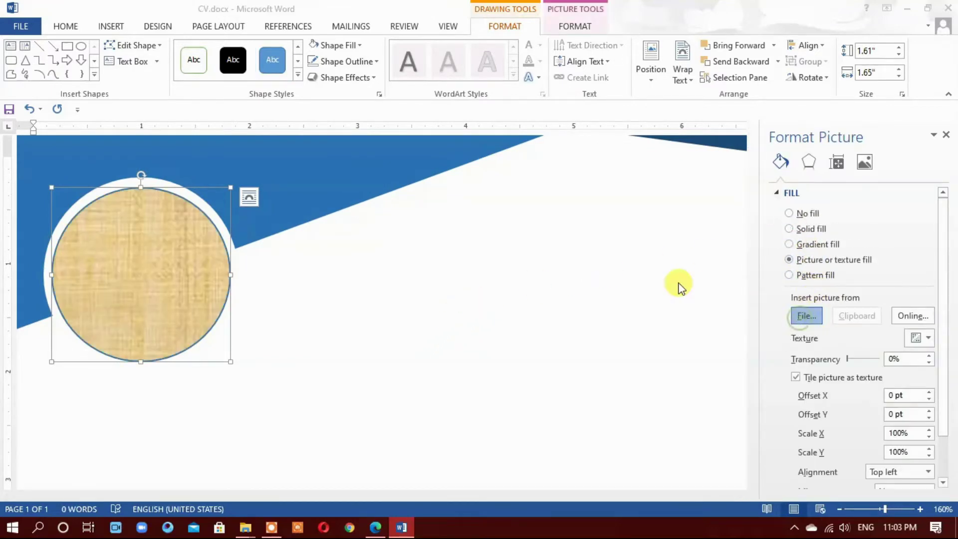
Insert the photo from the Downloads folder into the inner circle and close the pane
{"action": "left_click", "coordinate": [57, 120]}
{"action": "left_click", "coordinate": [68, 167]}
{"action": "left_click", "coordinate": [65, 154]}
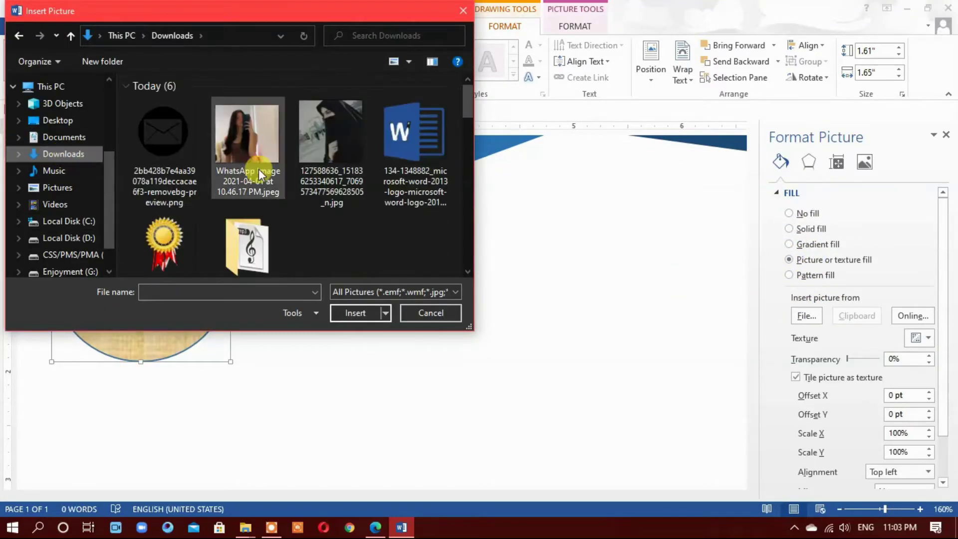
{"action": "left_click", "coordinate": [259, 168]}
{"action": "left_click", "coordinate": [344, 314]}
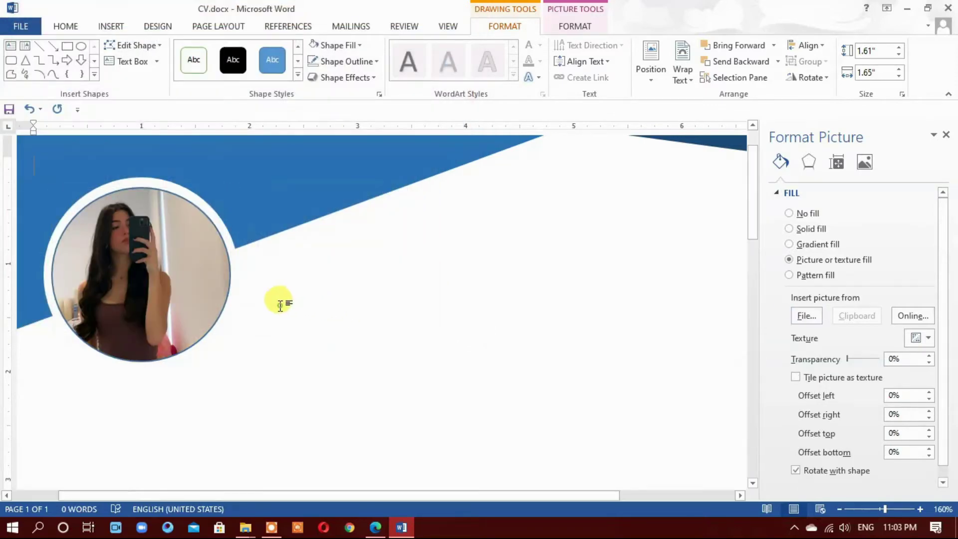
{"action": "left_click", "coordinate": [279, 301]}
{"action": "left_click", "coordinate": [946, 135]}
{"action": "scroll", "coordinate": [693, 290], "scroll_direction": "down", "scroll_amount": 10}
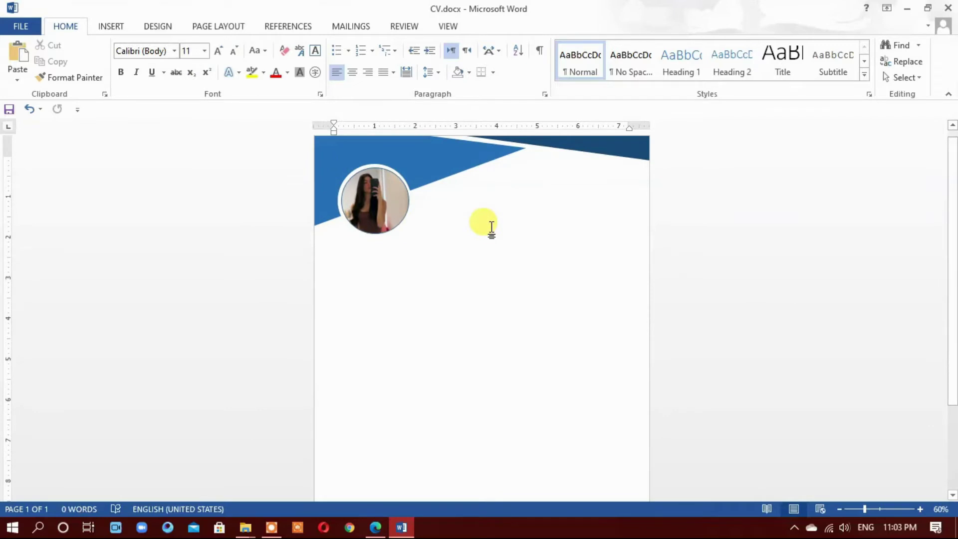
{"action": "scroll", "coordinate": [718, 302], "scroll_direction": "down", "scroll_amount": 2}
{"action": "scroll", "coordinate": [718, 301], "scroll_direction": "up", "scroll_amount": 2}
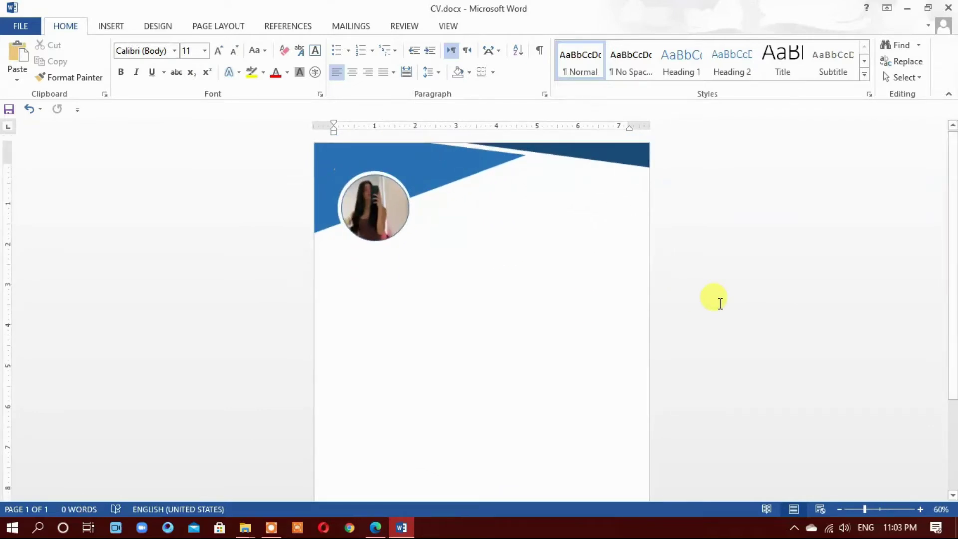
Draw a wide rectangle near the page's top right and add text inside it
{"action": "left_click", "coordinate": [111, 28]}
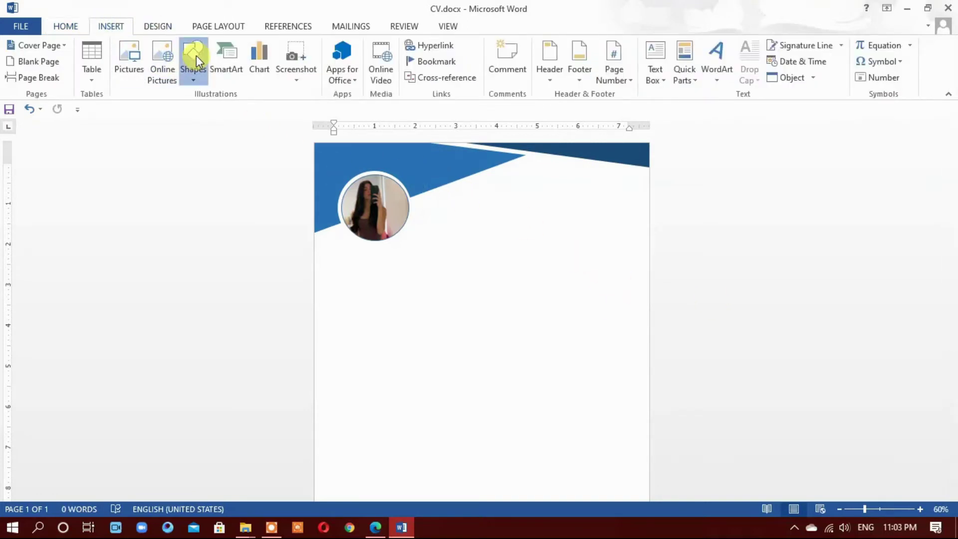
{"action": "left_click", "coordinate": [193, 58]}
{"action": "left_click", "coordinate": [243, 114]}
{"action": "left_click_drag", "start_coordinate": [483, 179], "coordinate": [640, 197]}
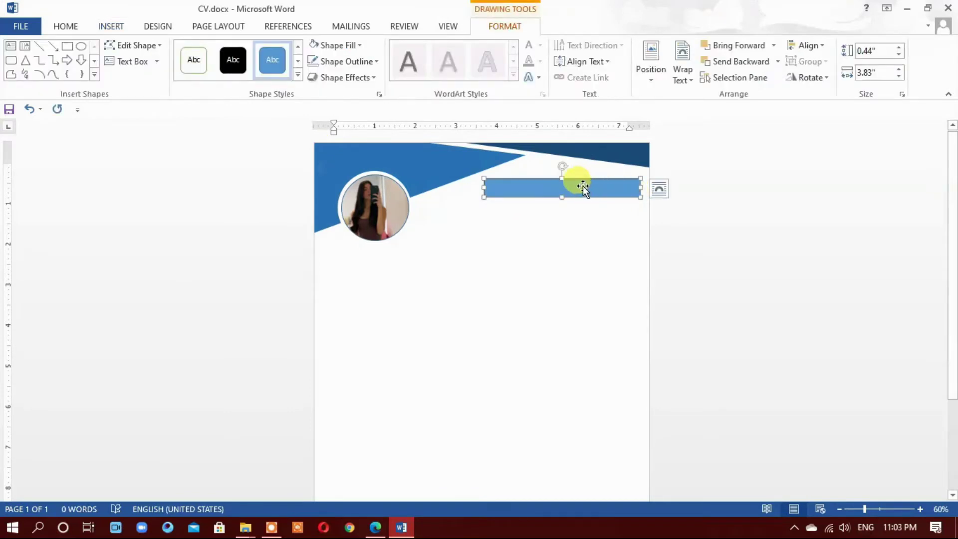
{"action": "right_click", "coordinate": [582, 186]}
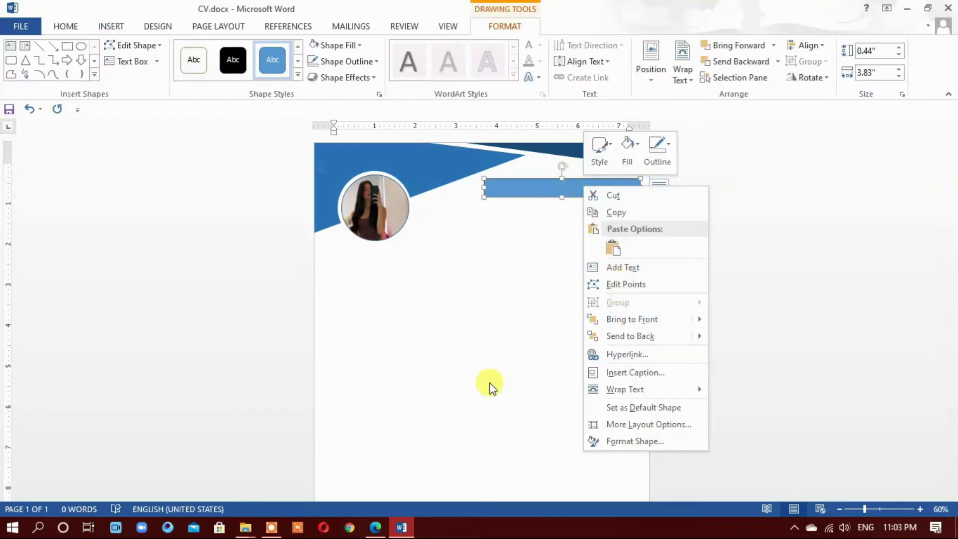
{"action": "left_click", "coordinate": [549, 193]}
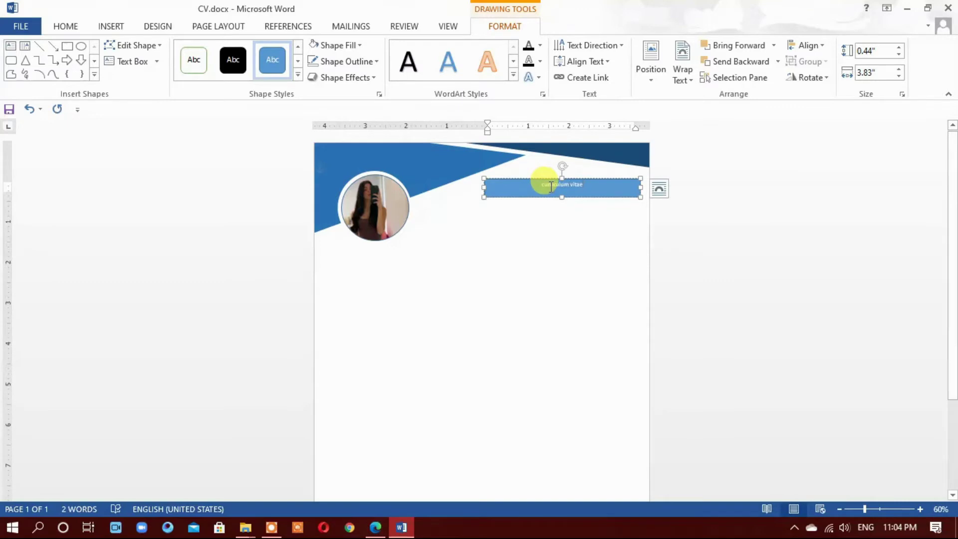
Resize the CURRICULUM VITAE title text to 28 pt
{"action": "triple_click", "coordinate": [549, 183]}
{"action": "left_click", "coordinate": [65, 26]}
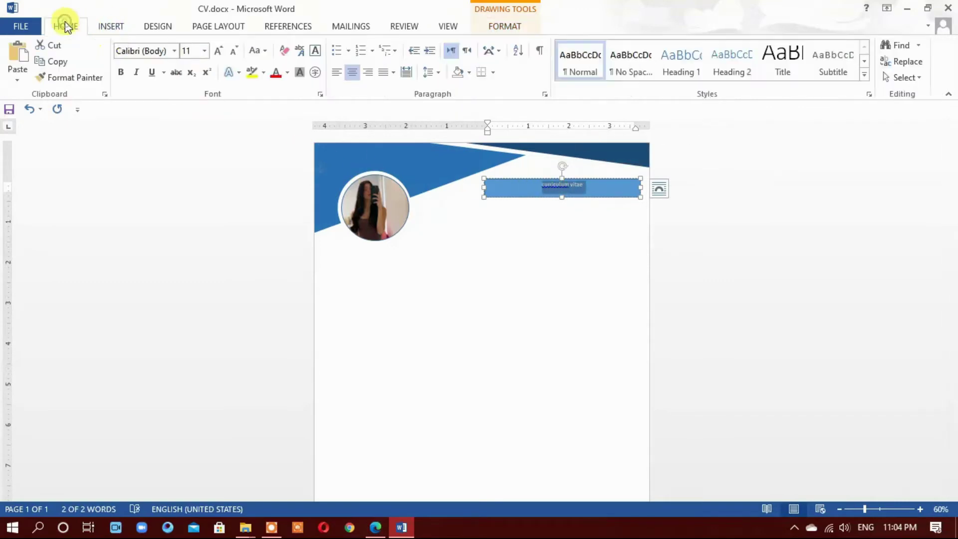
{"action": "left_click", "coordinate": [219, 51]}
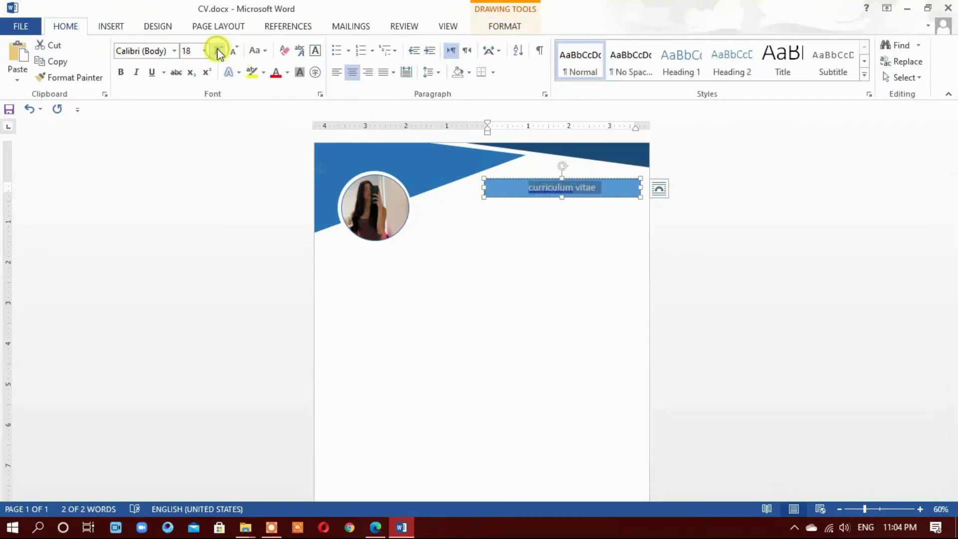
{"action": "left_click", "coordinate": [218, 51]}
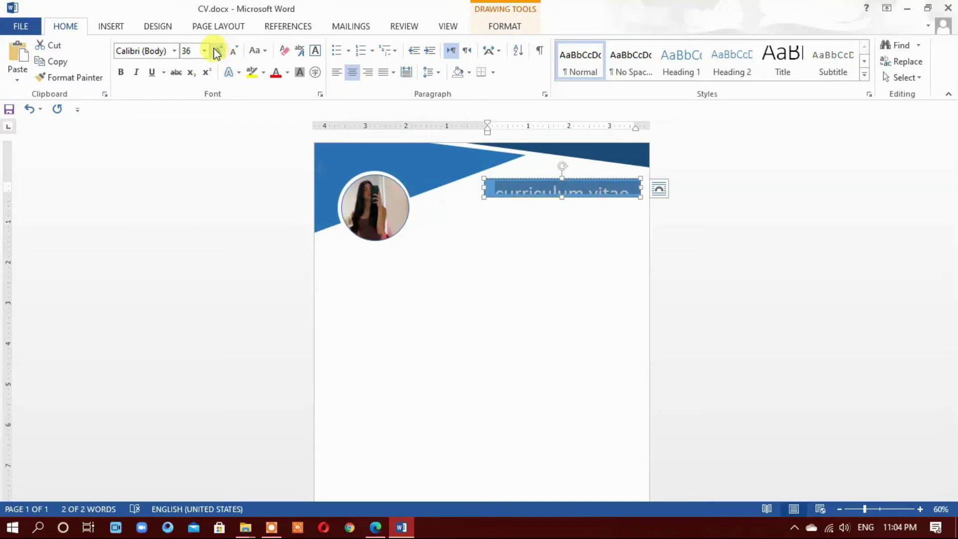
{"action": "left_click", "coordinate": [231, 51]}
{"action": "left_click", "coordinate": [551, 191]}
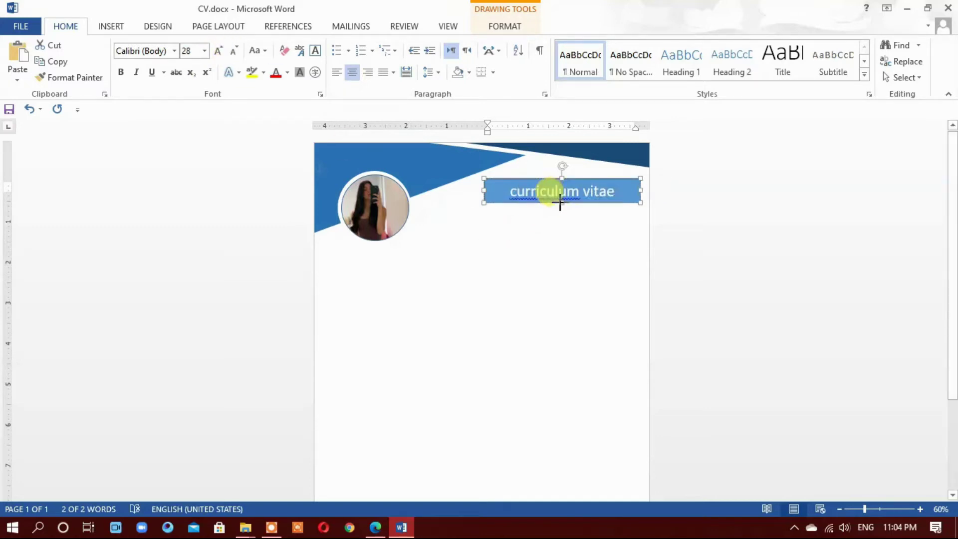
Make the CURRICULUM VITAE title all uppercase
{"action": "left_click", "coordinate": [559, 205]}
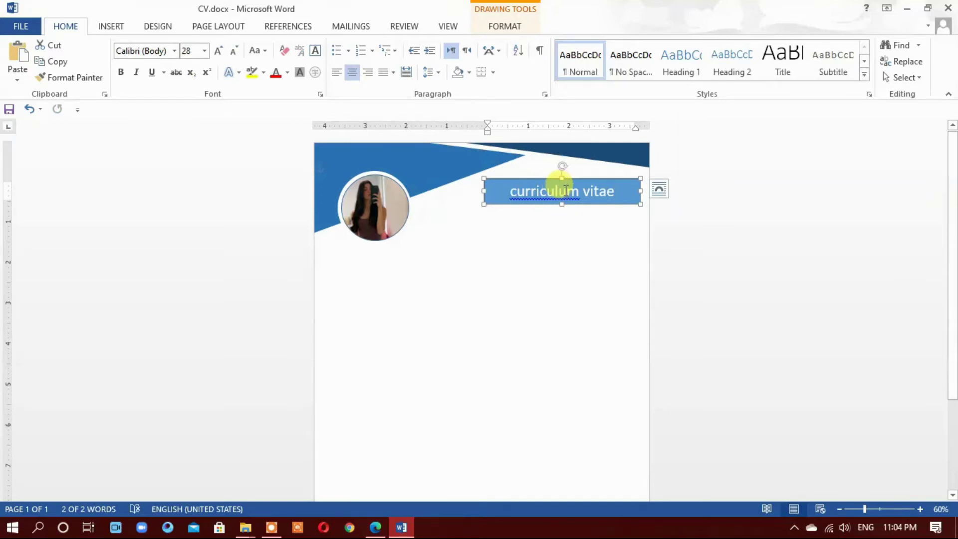
{"action": "triple_click", "coordinate": [565, 190]}
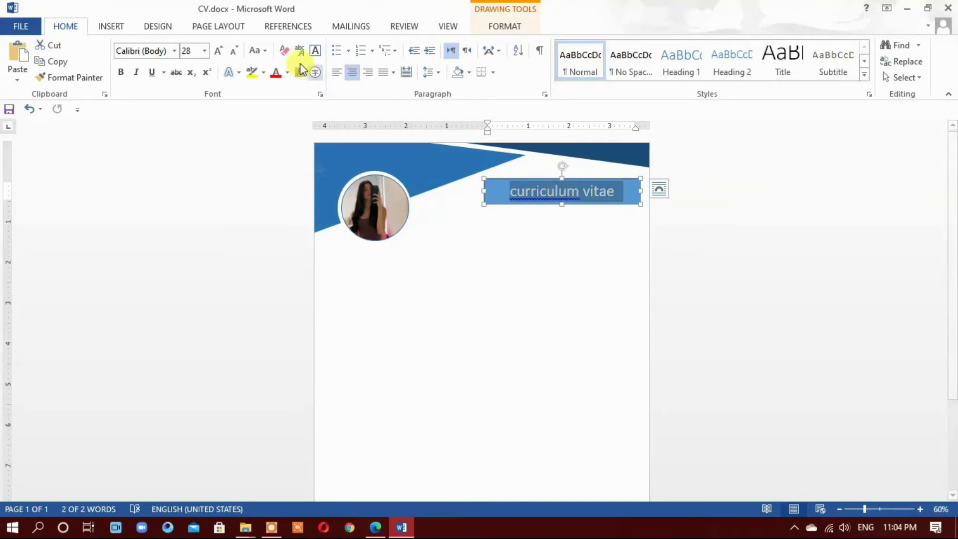
{"action": "left_click", "coordinate": [262, 51]}
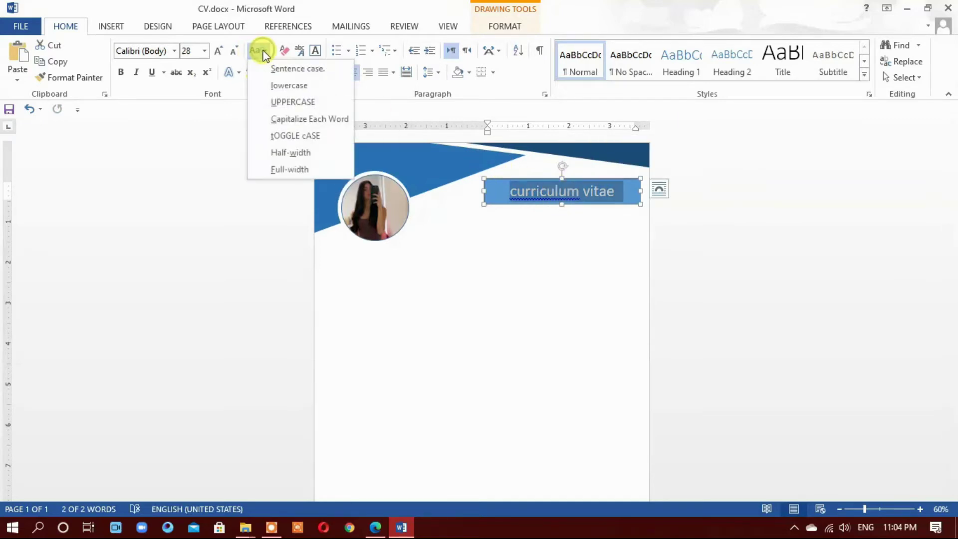
{"action": "left_click", "coordinate": [280, 102]}
Colour the CURRICULUM VITAE title text black
{"action": "left_click", "coordinate": [562, 254]}
{"action": "left_click", "coordinate": [554, 201]}
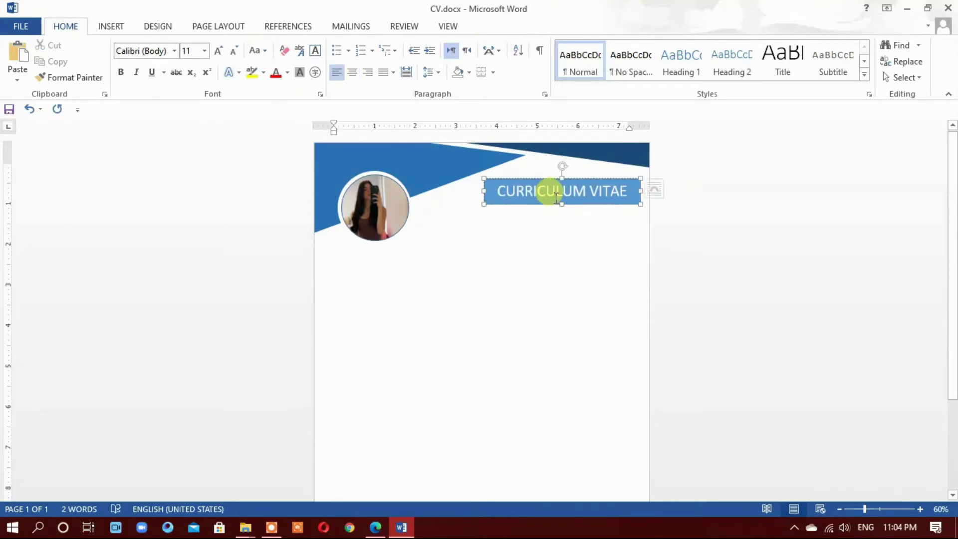
{"action": "left_click", "coordinate": [486, 189]}
{"action": "double_click", "coordinate": [485, 189]}
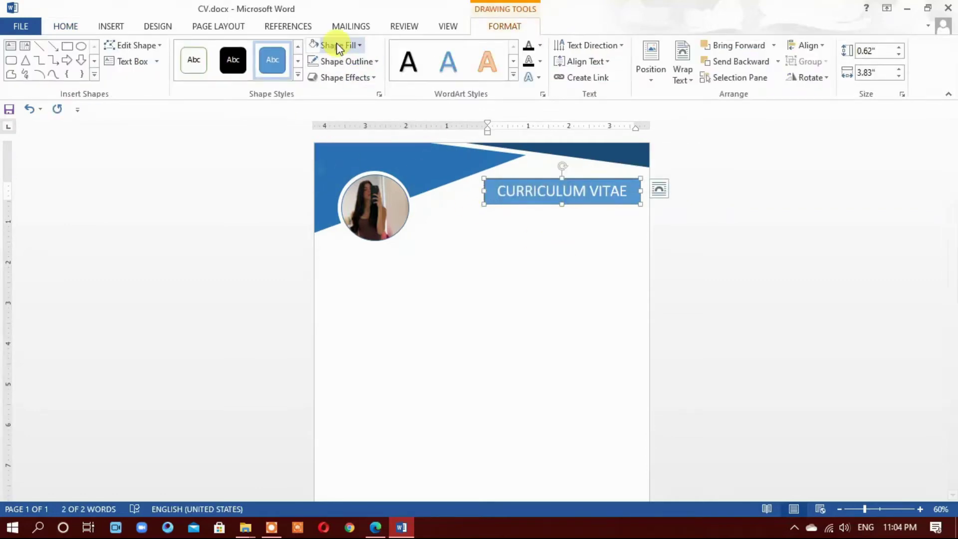
{"action": "triple_click", "coordinate": [552, 189]}
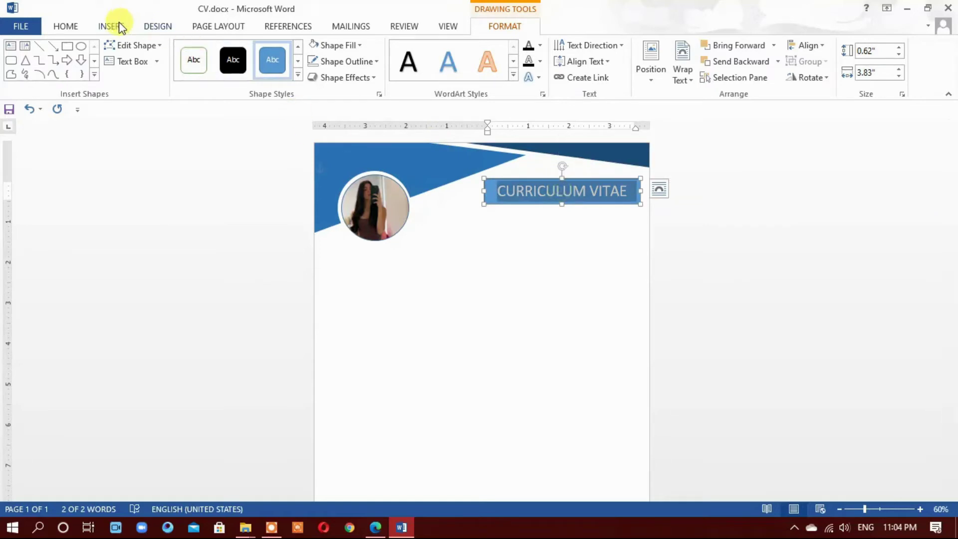
{"action": "left_click", "coordinate": [71, 26]}
{"action": "left_click", "coordinate": [287, 74]}
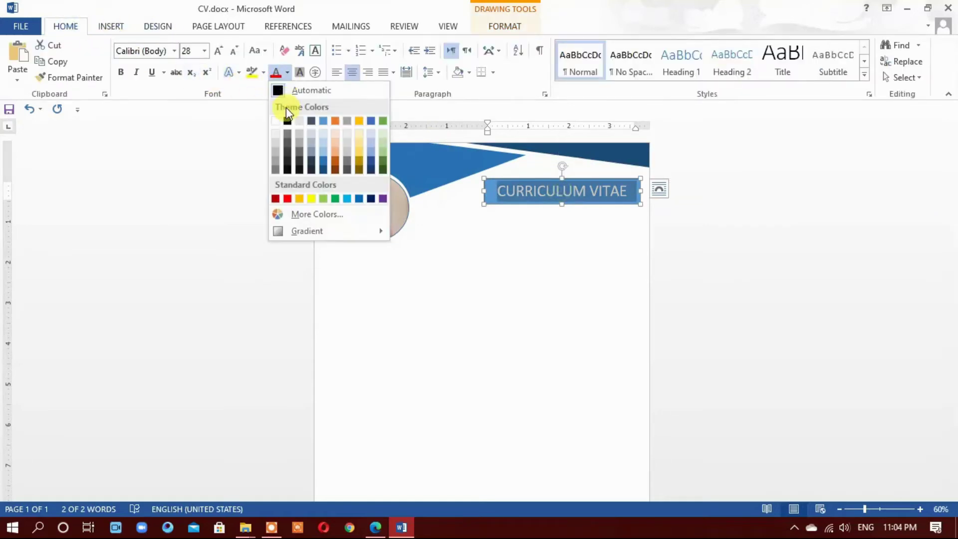
{"action": "left_click", "coordinate": [288, 120]}
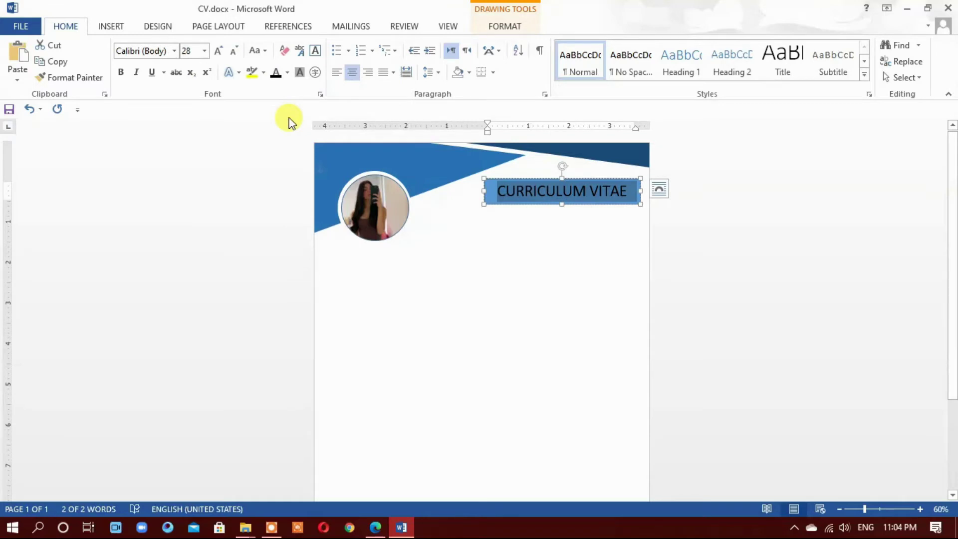
{"action": "left_click", "coordinate": [525, 191]}
Set the title box to No Fill and No Outline
{"action": "double_click", "coordinate": [491, 180]}
{"action": "left_click", "coordinate": [344, 45]}
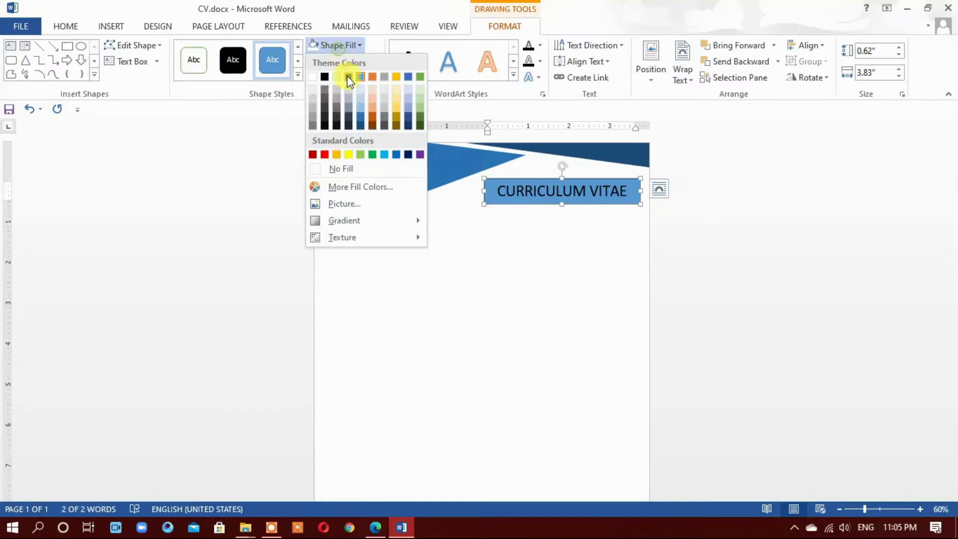
{"action": "left_click", "coordinate": [344, 168]}
{"action": "left_click", "coordinate": [331, 60]}
{"action": "left_click", "coordinate": [342, 184]}
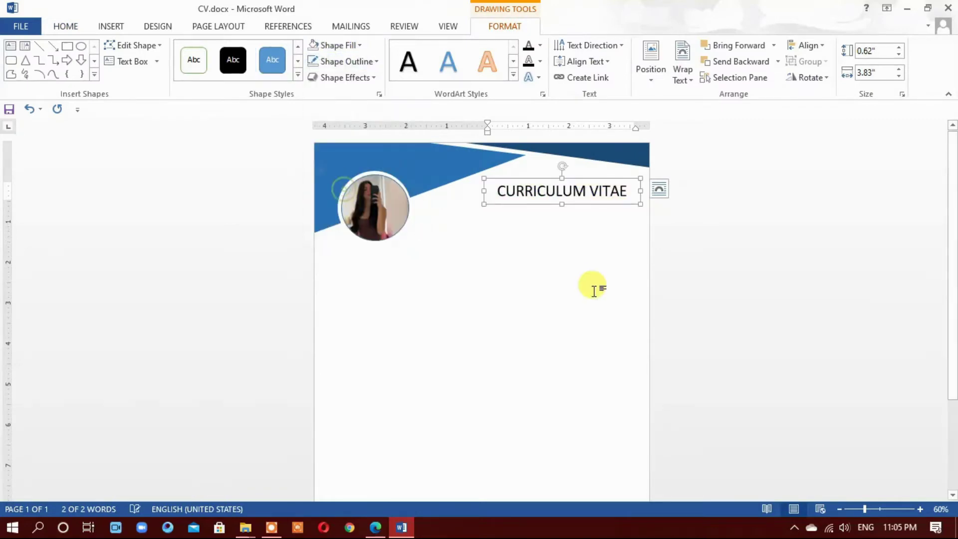
{"action": "left_click", "coordinate": [584, 279]}
Shift the title box slightly down-left and reduce the title to 26 pt
{"action": "left_click", "coordinate": [563, 183]}
{"action": "left_click_drag", "start_coordinate": [581, 177], "coordinate": [572, 187]}
{"action": "triple_click", "coordinate": [569, 200]}
{"action": "left_click", "coordinate": [80, 25]}
{"action": "left_click", "coordinate": [234, 50]}
Narrow the title box and move it into place beside the photo
{"action": "left_click_drag", "start_coordinate": [475, 213], "coordinate": [500, 209]}
{"action": "left_click", "coordinate": [513, 186]}
{"action": "left_click_drag", "start_coordinate": [547, 186], "coordinate": [535, 193]}
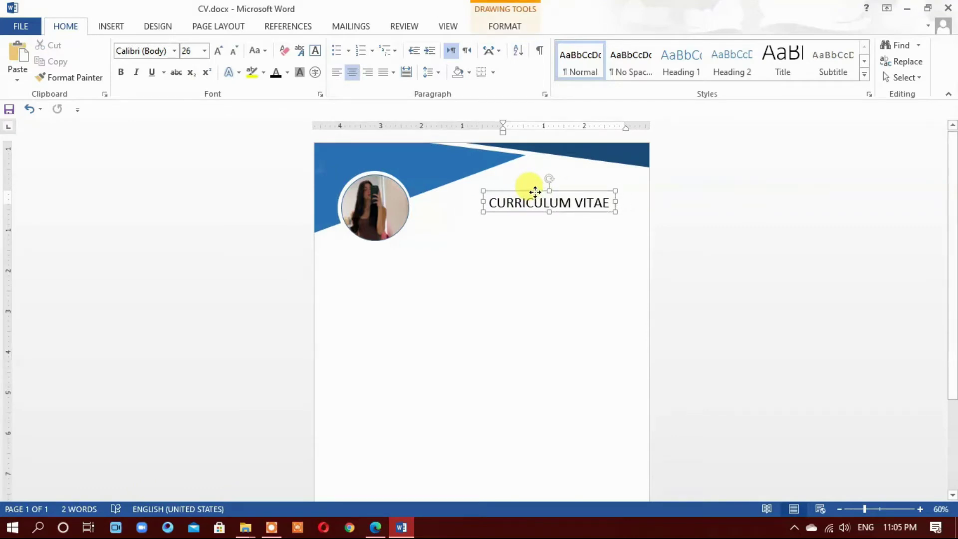
{"action": "left_click_drag", "start_coordinate": [535, 192], "coordinate": [529, 189]}
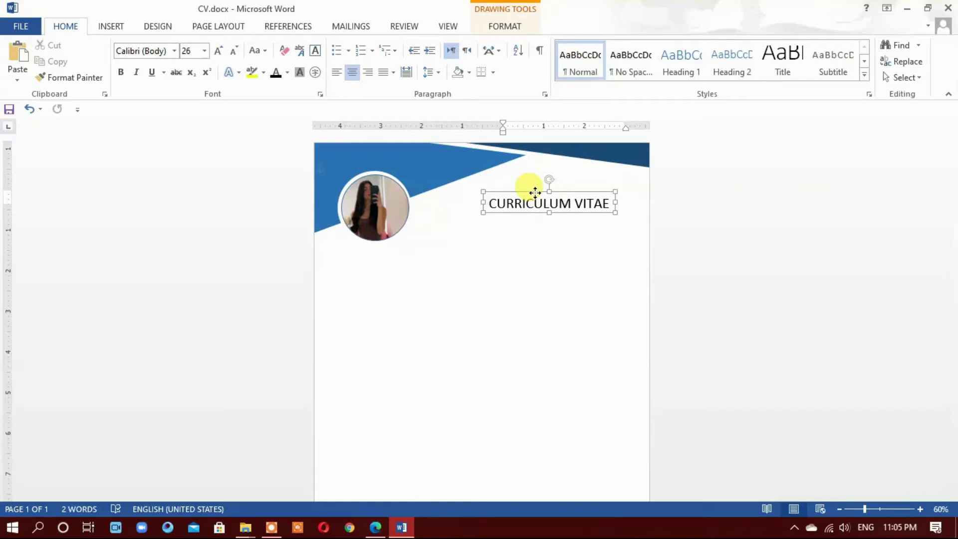
{"action": "left_click", "coordinate": [289, 111]}
Pick the Rectangle shape from the Insert shapes gallery
{"action": "left_click", "coordinate": [115, 26]}
{"action": "left_click", "coordinate": [202, 58]}
{"action": "left_click", "coordinate": [248, 122]}
Draw a rectangle below CURRICULUM VITAE and type the person's name into it
{"action": "left_click_drag", "start_coordinate": [467, 209], "coordinate": [635, 256]}
{"action": "left_click_drag", "start_coordinate": [561, 239], "coordinate": [553, 242]}
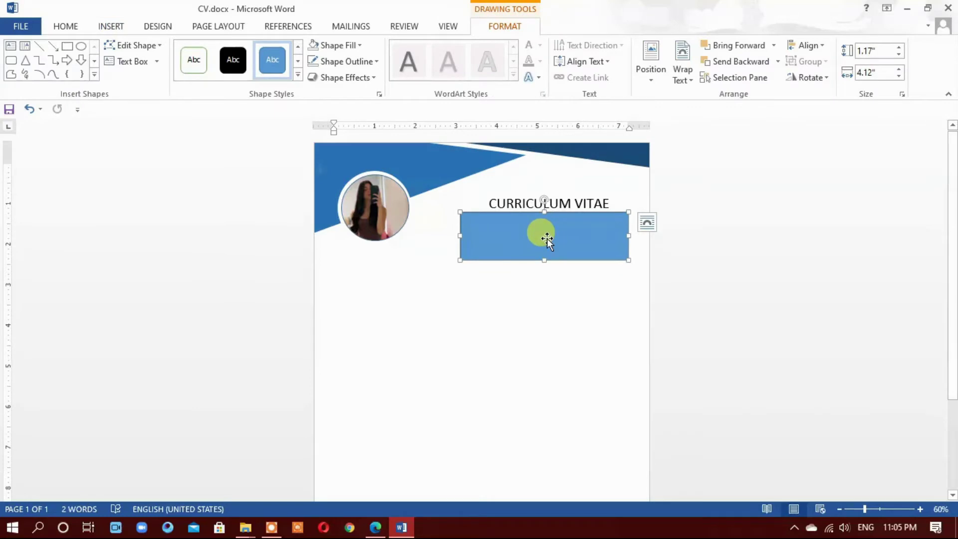
{"action": "right_click", "coordinate": [546, 238]}
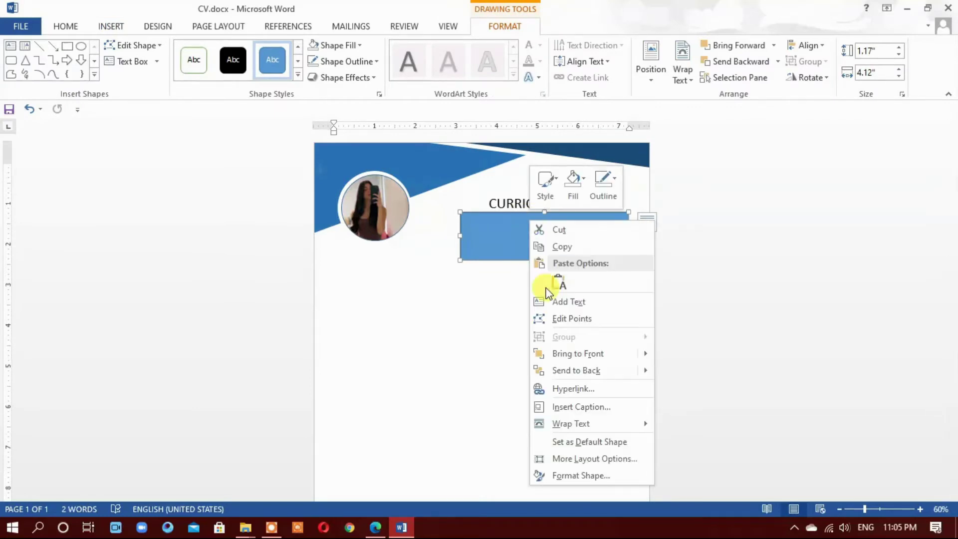
{"action": "left_click", "coordinate": [569, 303]}
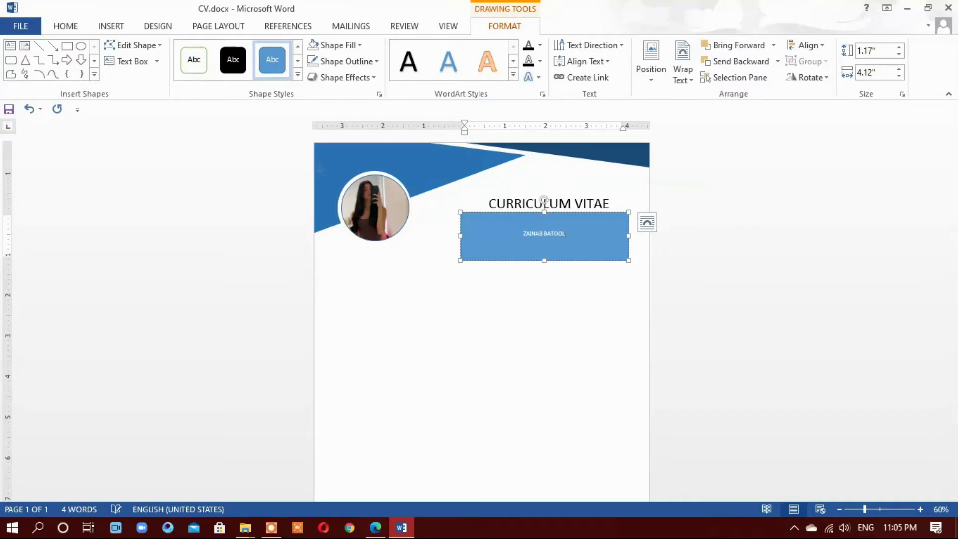
Make the name 48 pt, bold and black, widening its box to one line
{"action": "triple_click", "coordinate": [552, 246]}
{"action": "left_click", "coordinate": [82, 27]}
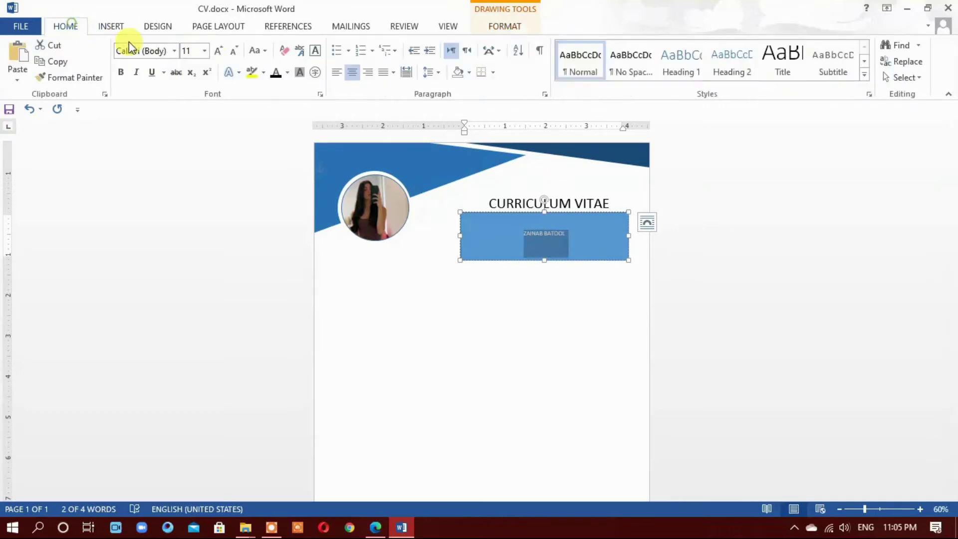
{"action": "left_click", "coordinate": [219, 51]}
{"action": "left_click", "coordinate": [218, 50]}
{"action": "left_click", "coordinate": [219, 51]}
{"action": "left_click", "coordinate": [218, 51]}
{"action": "left_click_drag", "start_coordinate": [460, 236], "coordinate": [415, 236]}
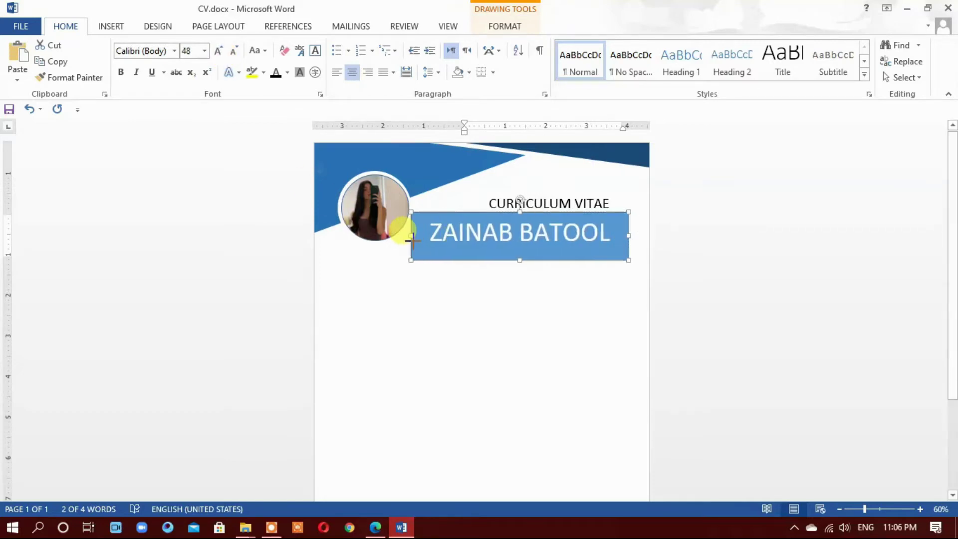
{"action": "left_click", "coordinate": [121, 72]}
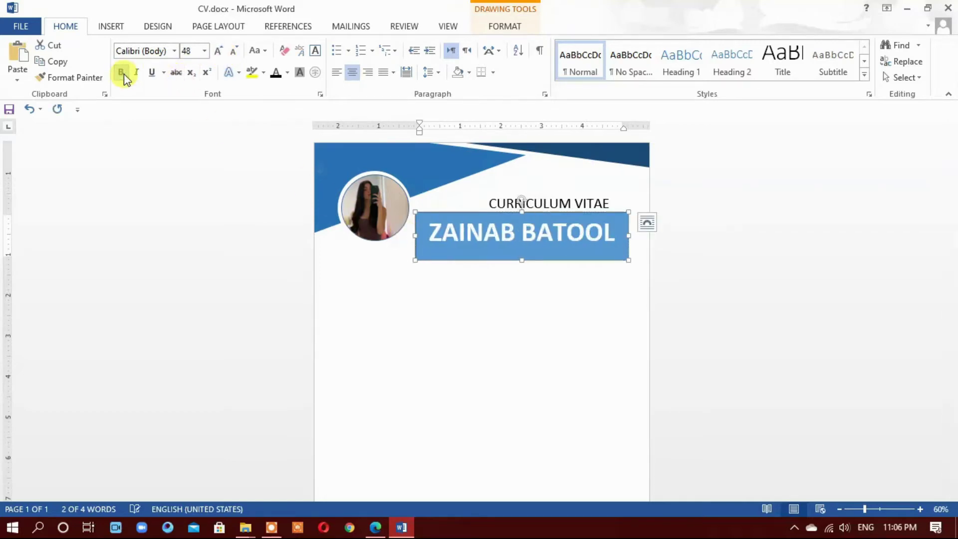
{"action": "left_click", "coordinate": [273, 75]}
Set the name box to No Fill and No Outline
{"action": "left_click", "coordinate": [470, 256]}
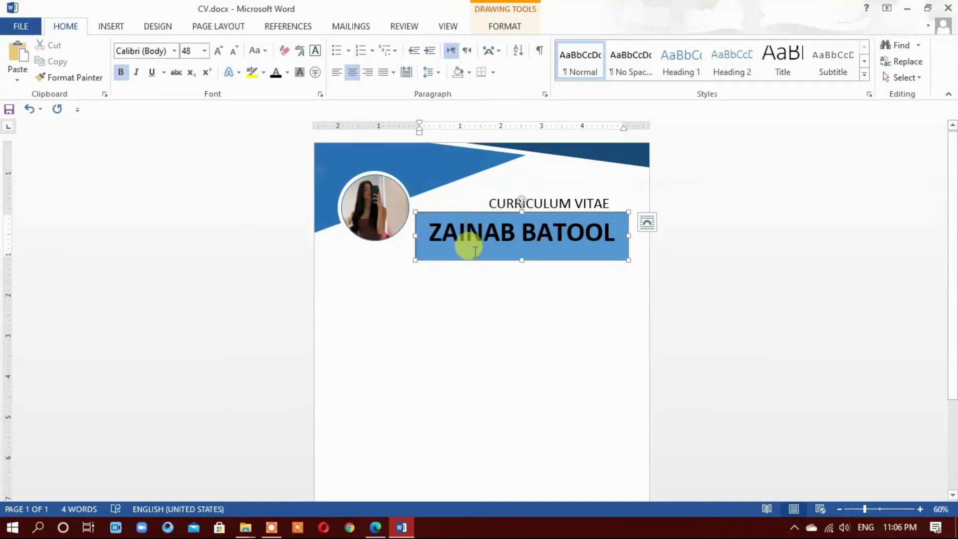
{"action": "left_click", "coordinate": [338, 45]}
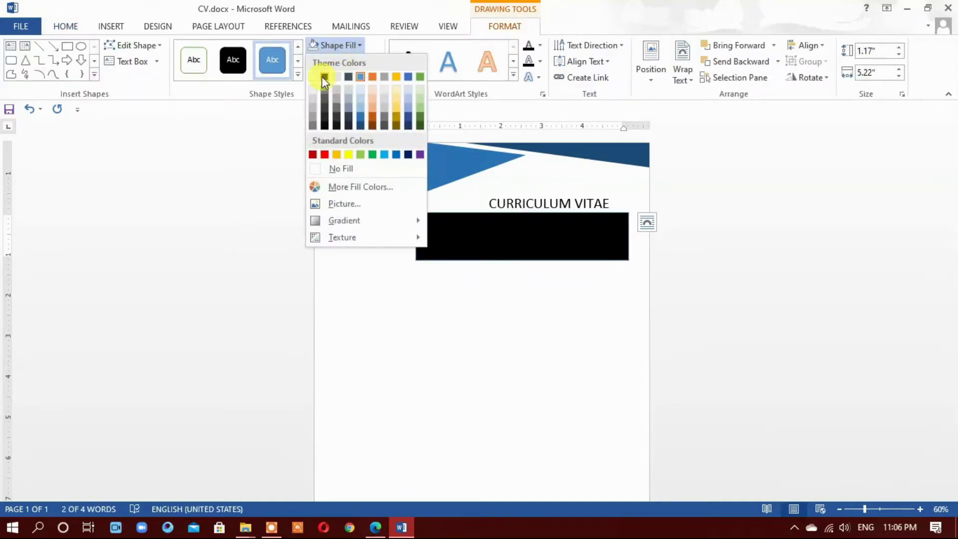
{"action": "left_click", "coordinate": [331, 168]}
{"action": "left_click", "coordinate": [344, 61]}
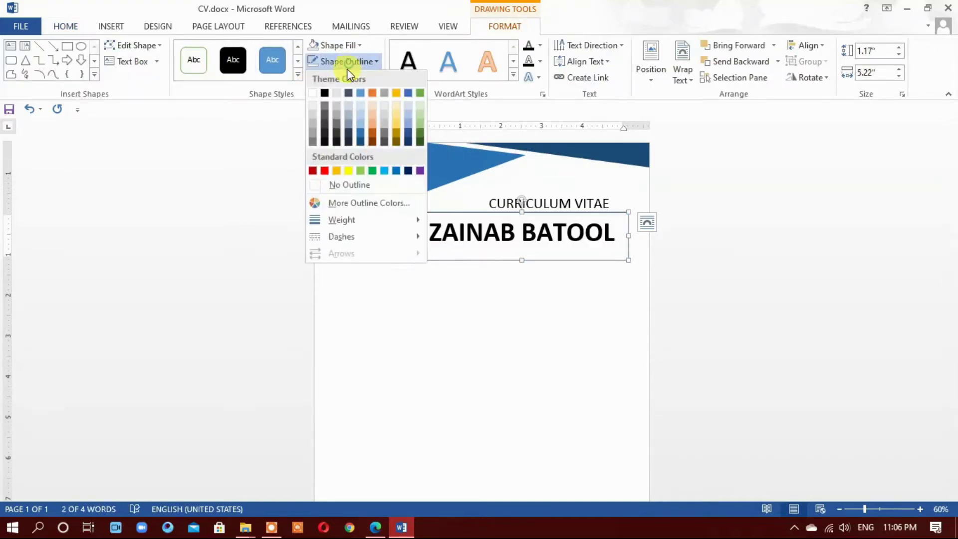
{"action": "left_click", "coordinate": [333, 188]}
{"action": "left_click", "coordinate": [486, 313]}
Shorten and narrow the name box to fit the text
{"action": "left_click", "coordinate": [485, 232]}
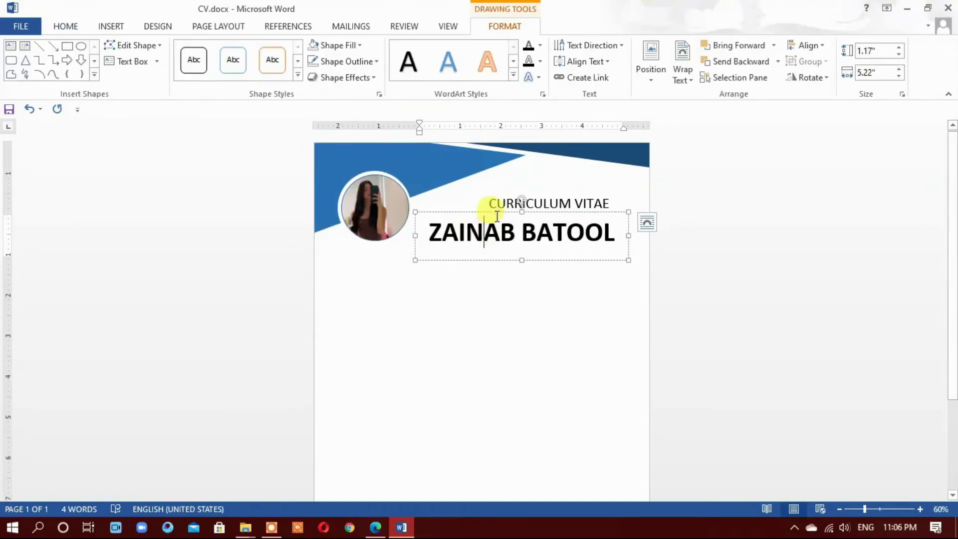
{"action": "left_click_drag", "start_coordinate": [520, 259], "coordinate": [522, 245]}
{"action": "left_click_drag", "start_coordinate": [415, 227], "coordinate": [470, 201]}
{"action": "left_click", "coordinate": [454, 218]}
{"action": "left_click", "coordinate": [558, 279]}
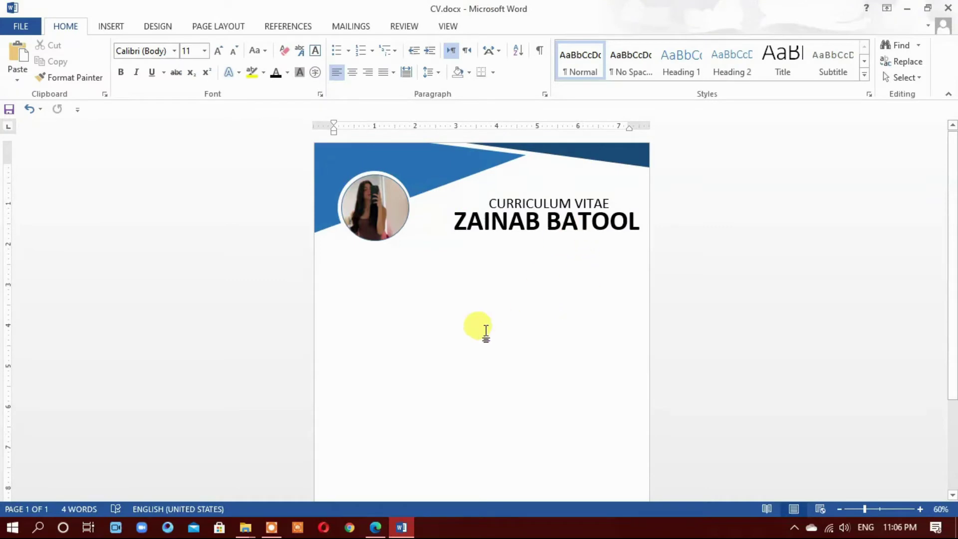
Draw a straight vertical line from below the name to the page bottom, nudged slightly left
{"action": "left_click", "coordinate": [111, 26]}
{"action": "left_click", "coordinate": [183, 65]}
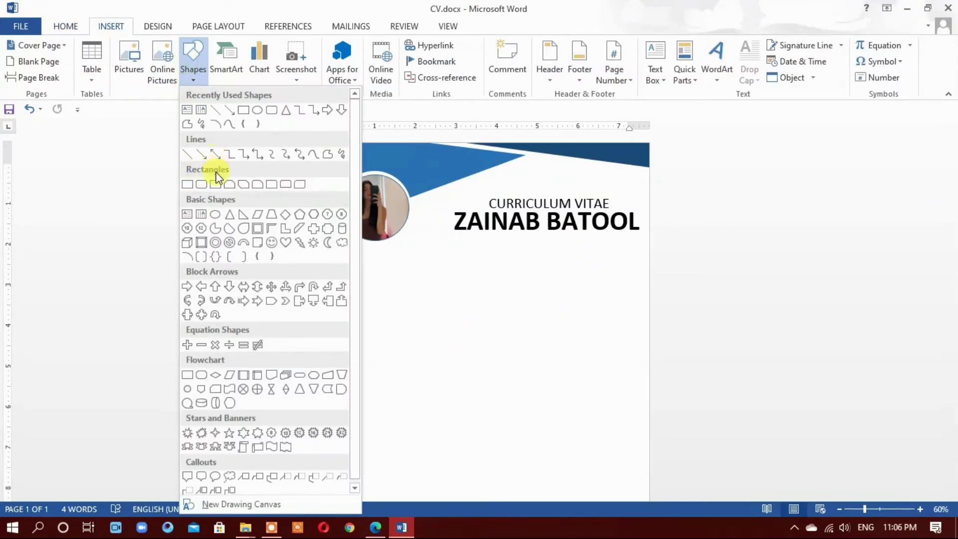
{"action": "left_click", "coordinate": [215, 109]}
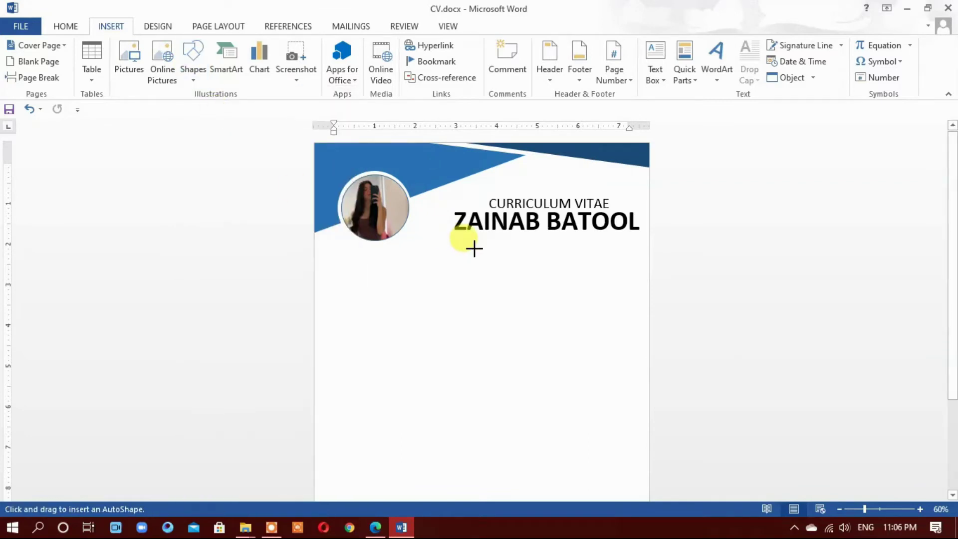
{"action": "left_click_drag", "start_coordinate": [491, 235], "coordinate": [504, 474]}
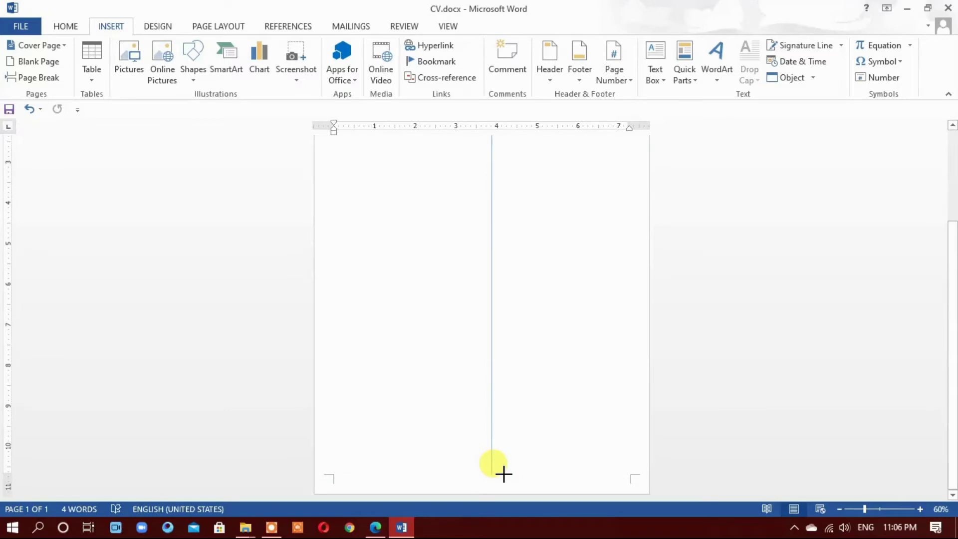
{"action": "left_click_drag", "start_coordinate": [501, 467], "coordinate": [501, 466]}
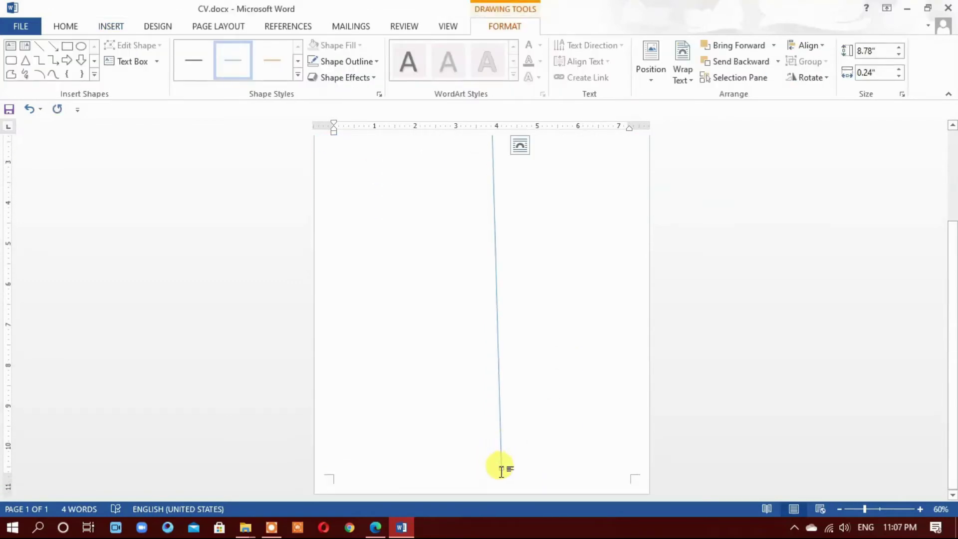
{"action": "left_click_drag", "start_coordinate": [501, 466], "coordinate": [493, 466]}
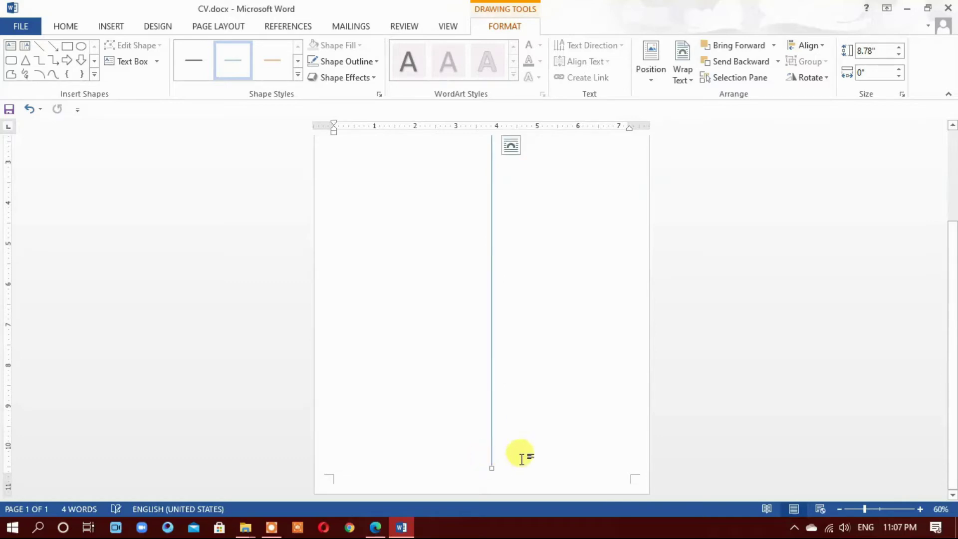
{"action": "scroll", "coordinate": [574, 430], "scroll_direction": "up", "scroll_amount": 3}
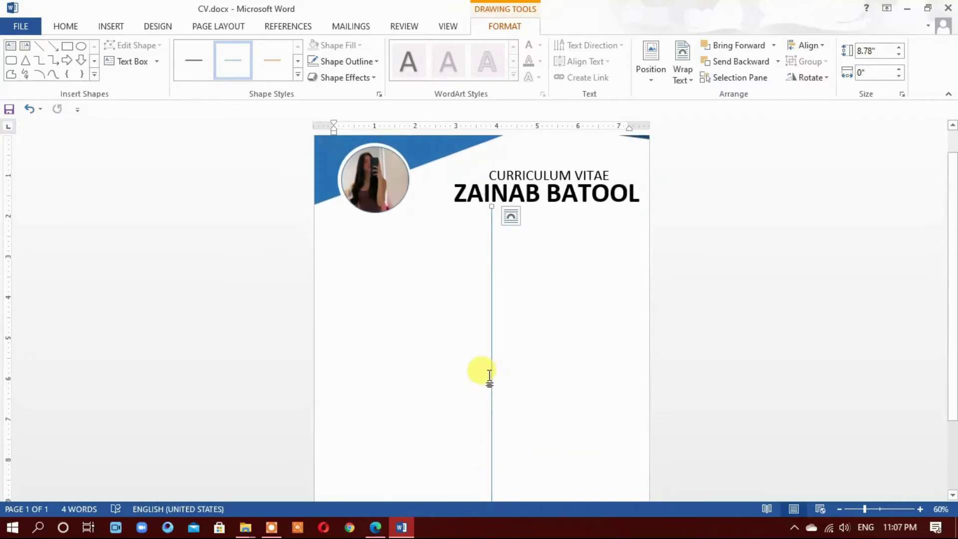
{"action": "left_click_drag", "start_coordinate": [487, 247], "coordinate": [470, 258]}
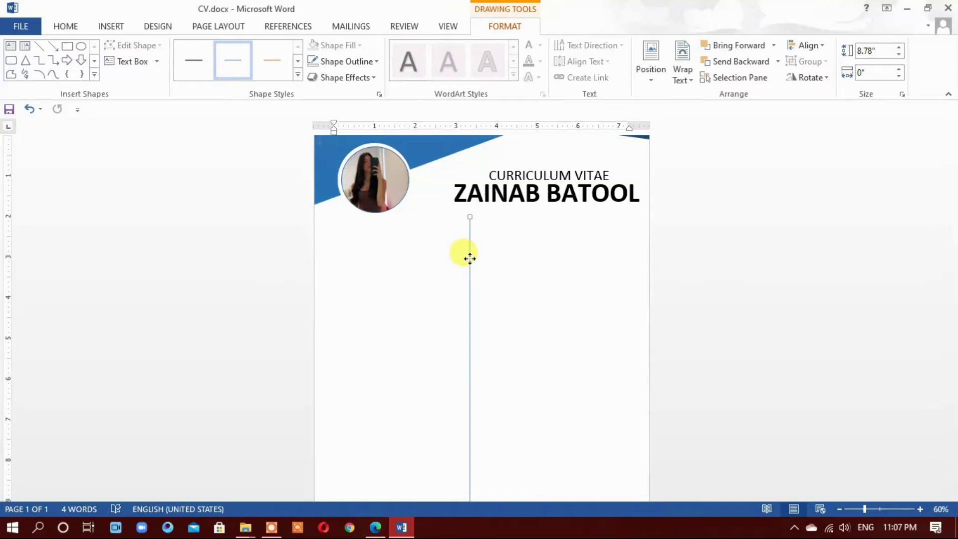
{"action": "left_click", "coordinate": [528, 272]}
{"action": "scroll", "coordinate": [529, 294], "scroll_direction": "down", "scroll_amount": 3}
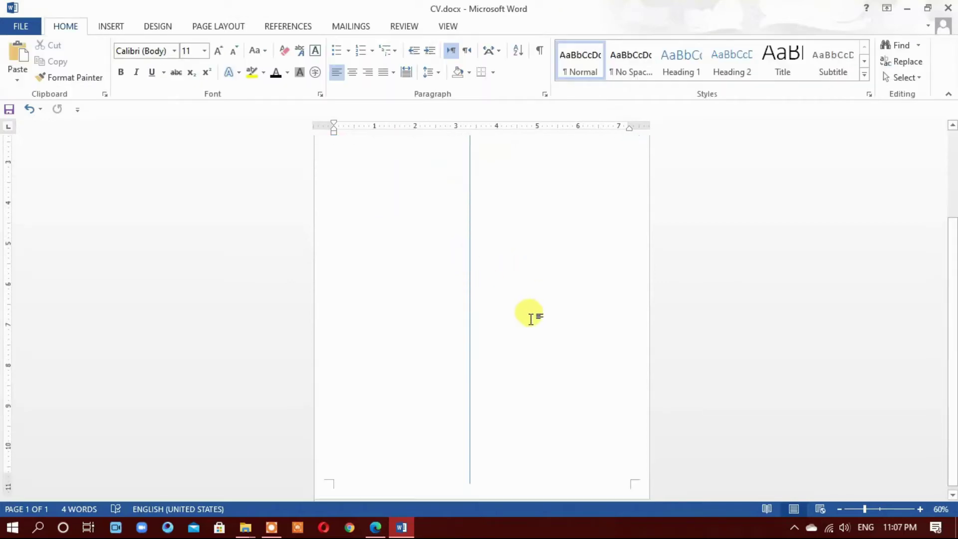
{"action": "scroll", "coordinate": [537, 332], "scroll_direction": "up", "scroll_amount": 3}
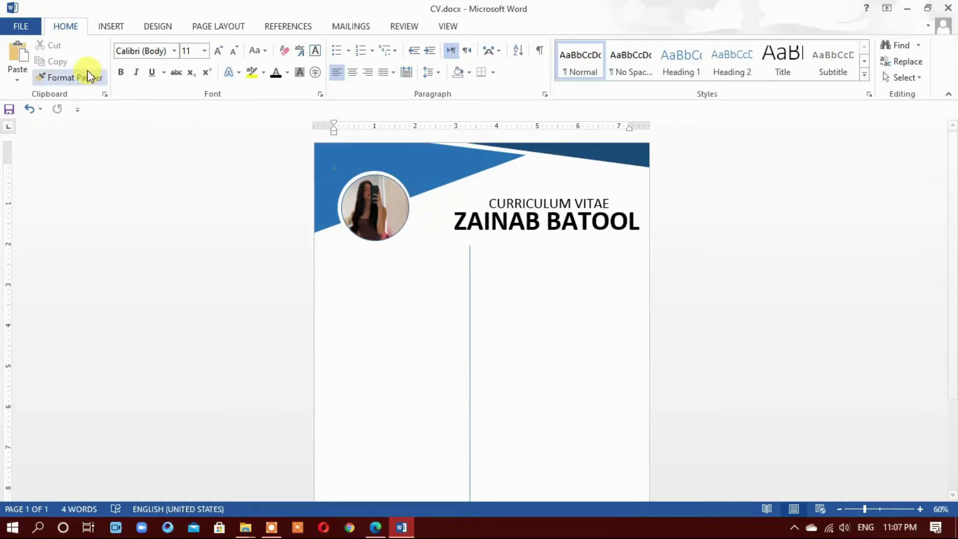
{"action": "left_click", "coordinate": [106, 26]}
Draw a rectangle below the photo and type PROFILE into it
{"action": "left_click", "coordinate": [192, 65]}
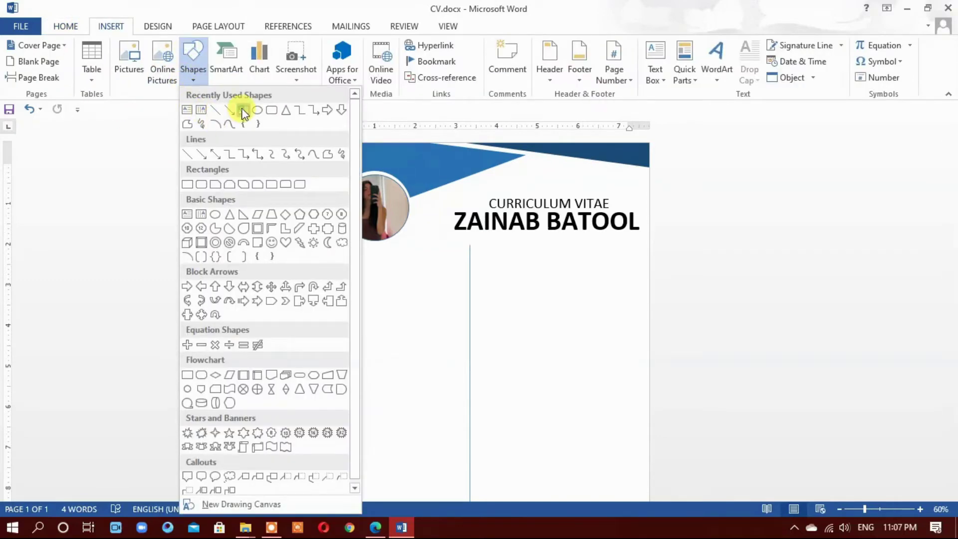
{"action": "left_click", "coordinate": [243, 110]}
{"action": "left_click_drag", "start_coordinate": [328, 256], "coordinate": [409, 277]}
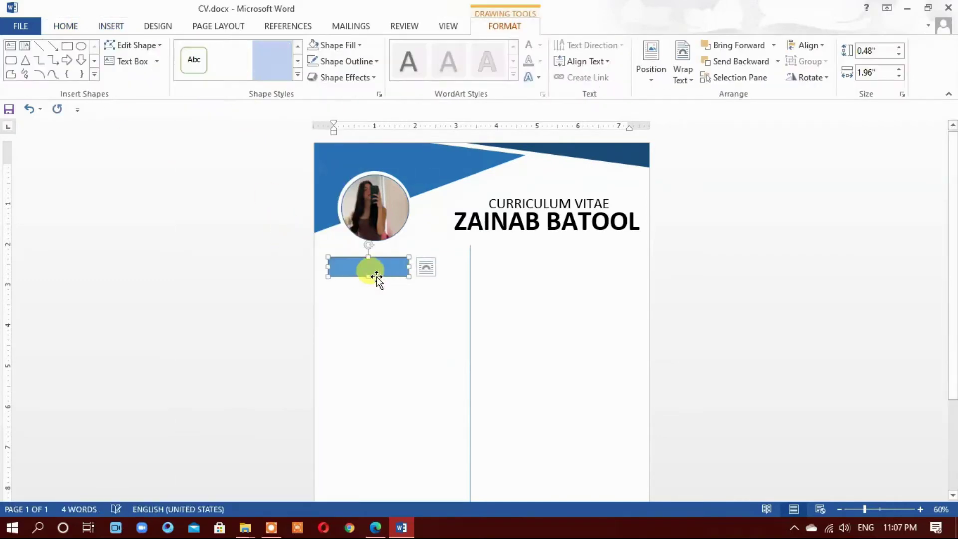
{"action": "right_click", "coordinate": [371, 272]}
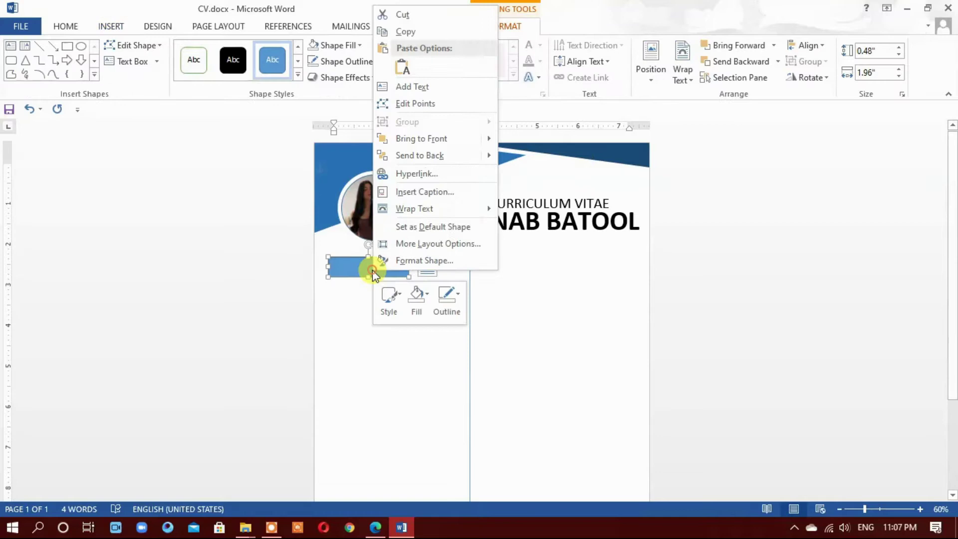
{"action": "left_click", "coordinate": [441, 87]}
{"action": "type", "text": "PROFILE"}
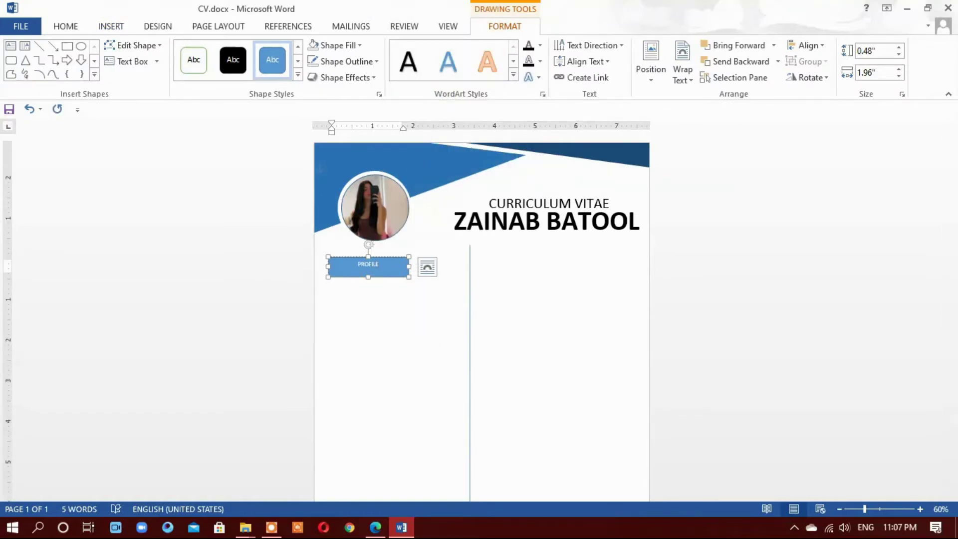
Make the PROFILE text bold, larger and blue
{"action": "key", "text": "ctrl+a"}
{"action": "left_click", "coordinate": [78, 27]}
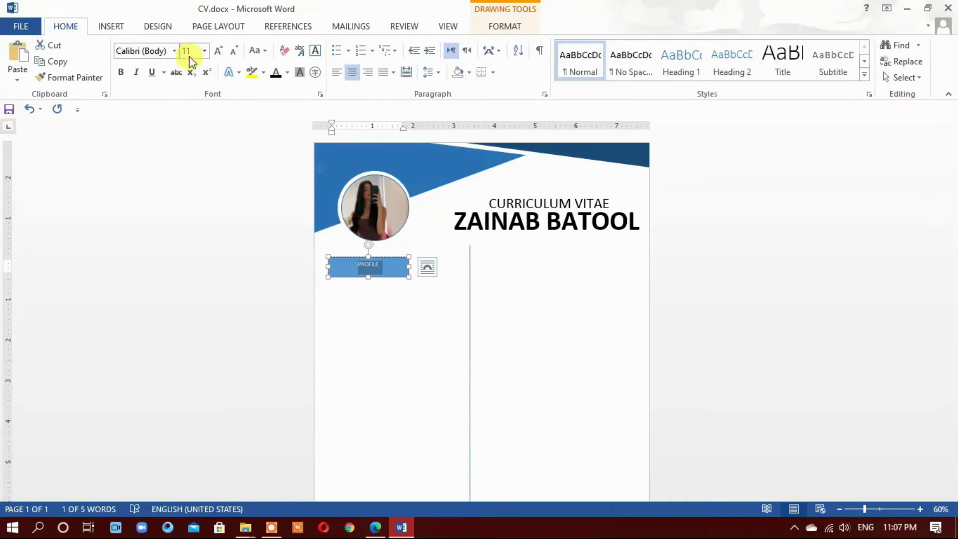
{"action": "left_click", "coordinate": [215, 52]}
{"action": "left_click", "coordinate": [120, 72]}
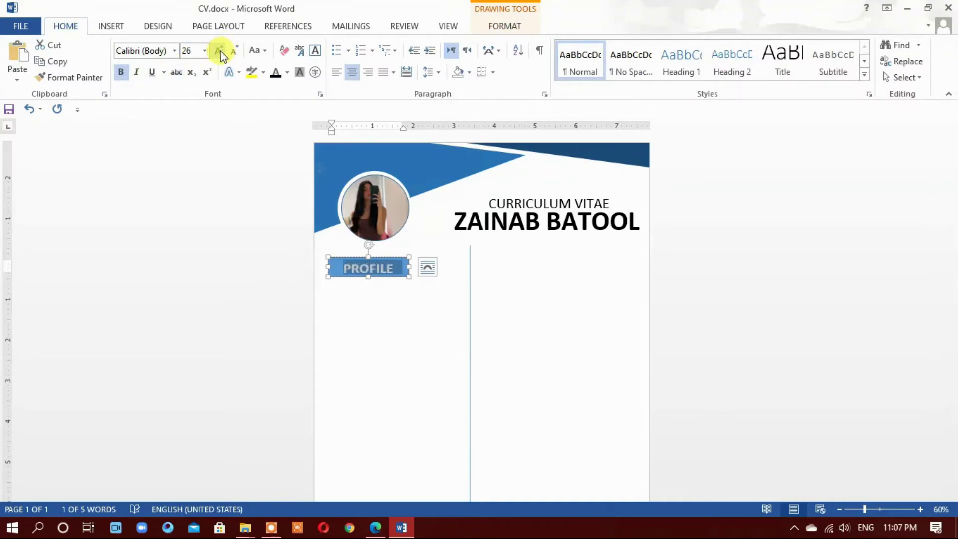
{"action": "left_click", "coordinate": [287, 73]}
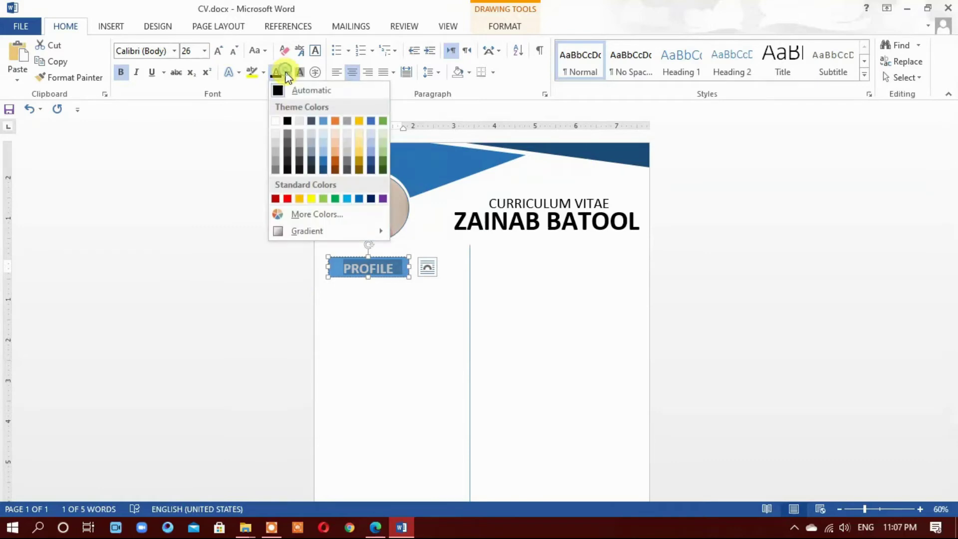
{"action": "left_click", "coordinate": [324, 159]}
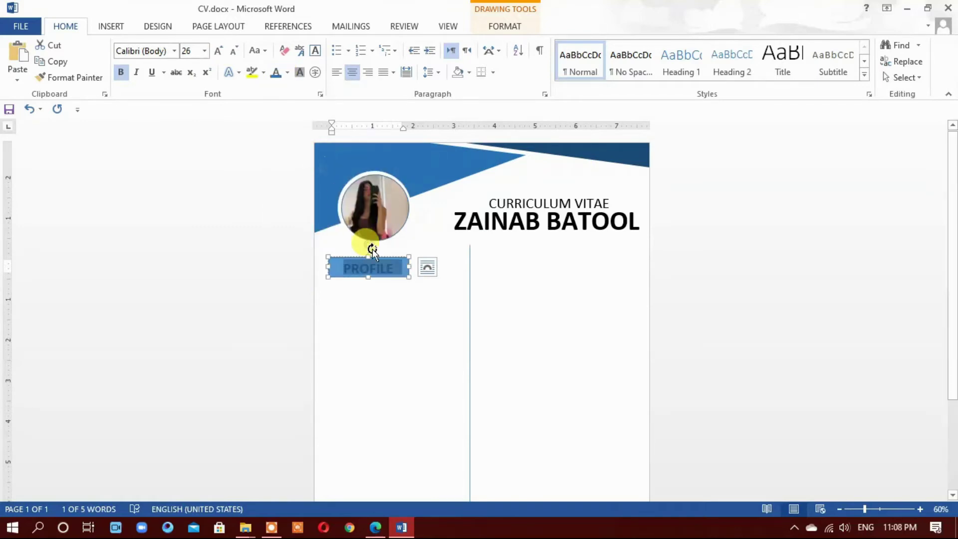
Set the PROFILE box to No Fill and No Outline
{"action": "left_click", "coordinate": [321, 263]}
{"action": "left_click", "coordinate": [331, 255]}
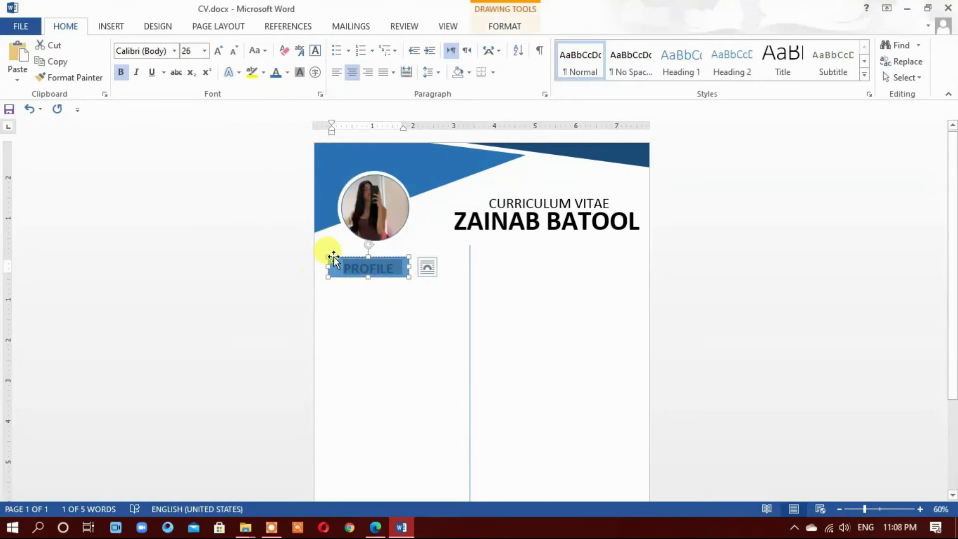
{"action": "double_click", "coordinate": [331, 256]}
{"action": "left_click", "coordinate": [334, 45]}
{"action": "left_click", "coordinate": [337, 167]}
{"action": "left_click", "coordinate": [337, 61]}
{"action": "left_click", "coordinate": [345, 183]}
{"action": "left_click", "coordinate": [331, 321]}
Move the PROFILE heading slightly upward
{"action": "left_click", "coordinate": [365, 269]}
{"action": "left_click_drag", "start_coordinate": [377, 255], "coordinate": [371, 250]}
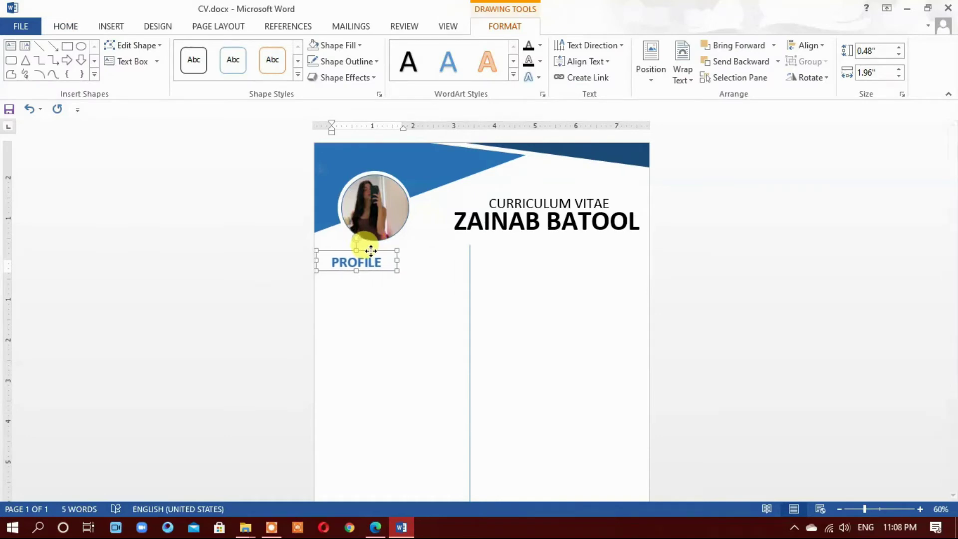
{"action": "left_click", "coordinate": [364, 319]}
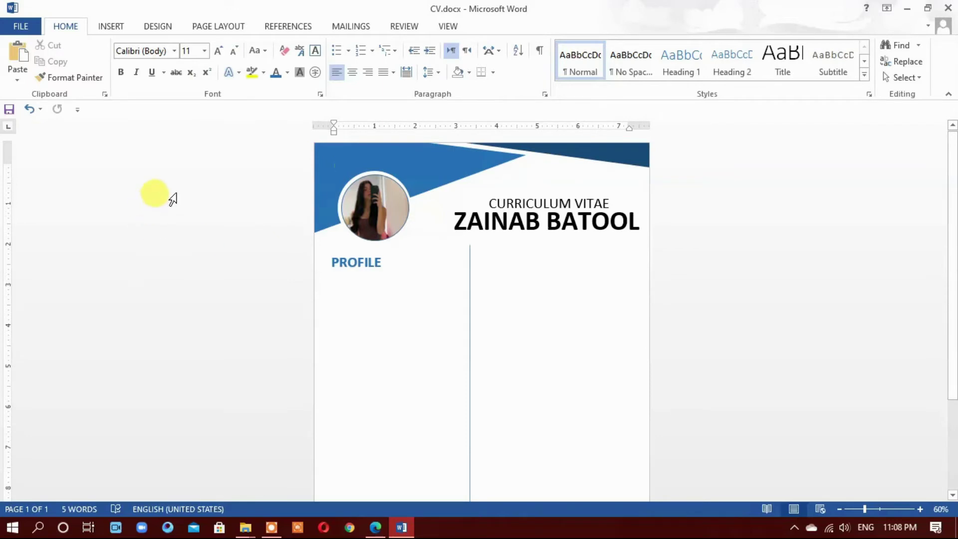
Draw a rectangle below PROFILE reaching the column line, then switch to Edge
{"action": "left_click", "coordinate": [111, 26]}
{"action": "left_click", "coordinate": [193, 55]}
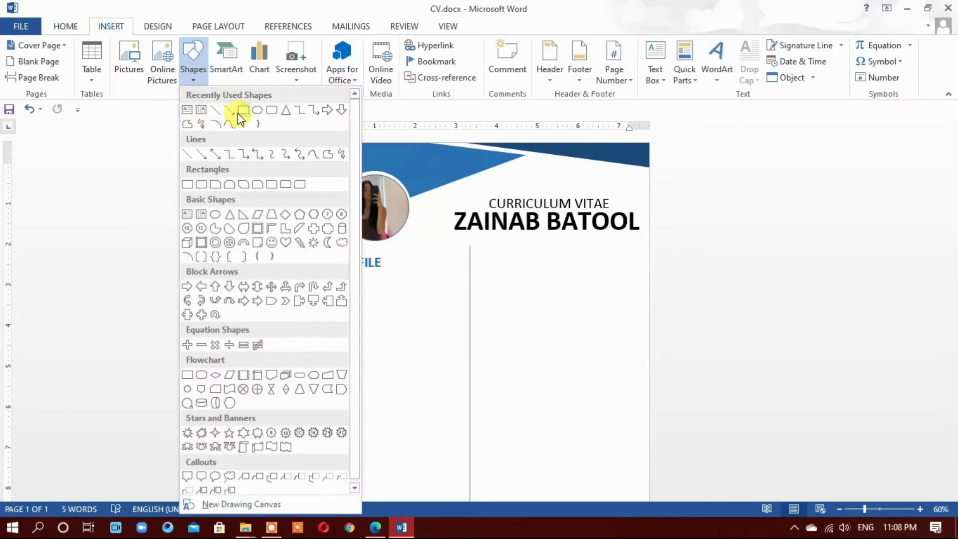
{"action": "left_click", "coordinate": [237, 111]}
{"action": "left_click_drag", "start_coordinate": [323, 272], "coordinate": [465, 378]}
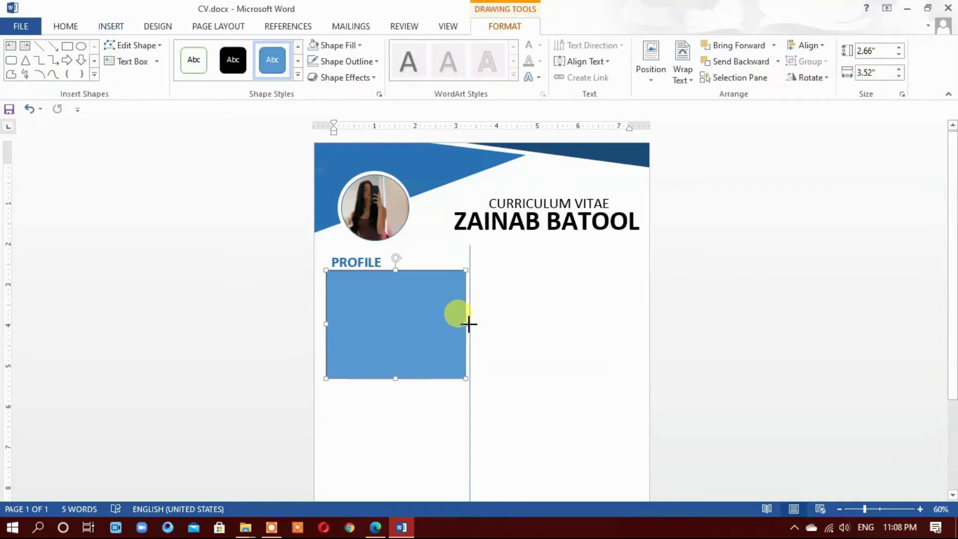
{"action": "left_click_drag", "start_coordinate": [407, 333], "coordinate": [408, 331]}
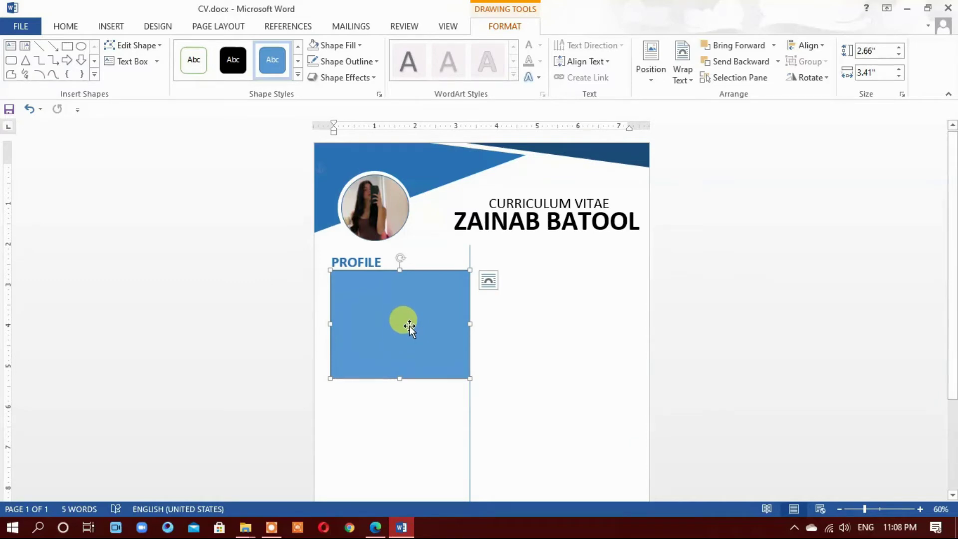
{"action": "left_click", "coordinate": [375, 527]}
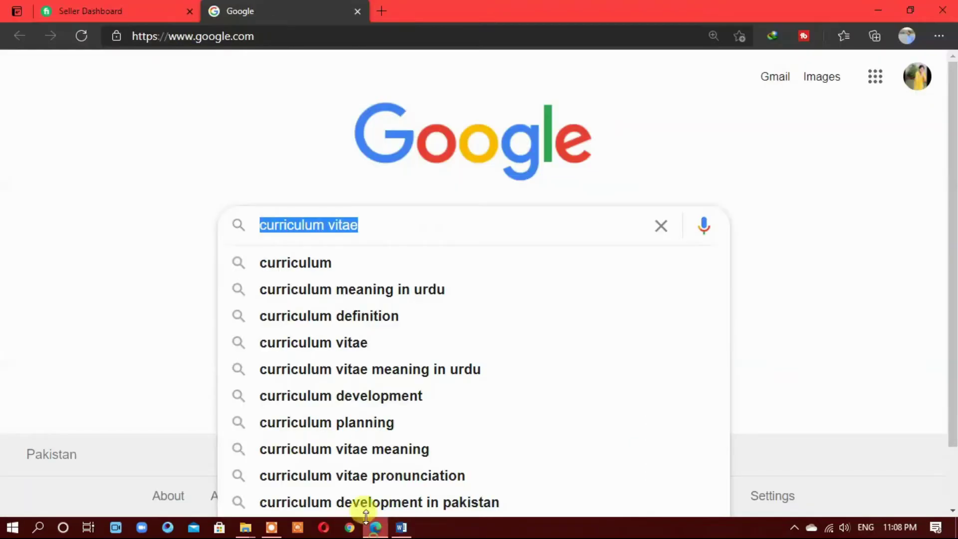
Search Google for 'lorem text', open lipsum.com and select the paragraph's opening sentences
{"action": "type", "text": "loram"}
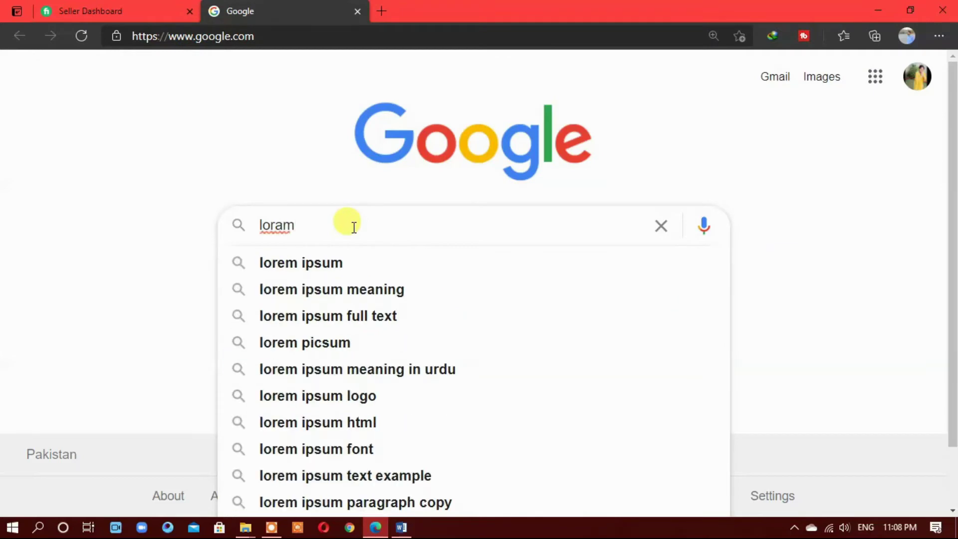
{"action": "key", "text": "Down"}
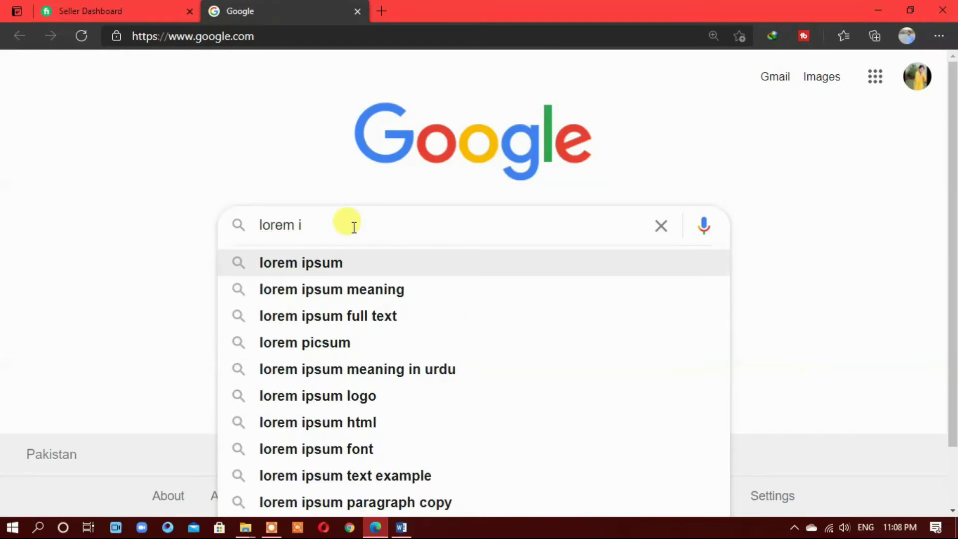
{"action": "key", "text": "BackSpace"}
{"action": "type", "text": "t"}
{"action": "key", "text": "Down"}
{"action": "key", "text": "Return"}
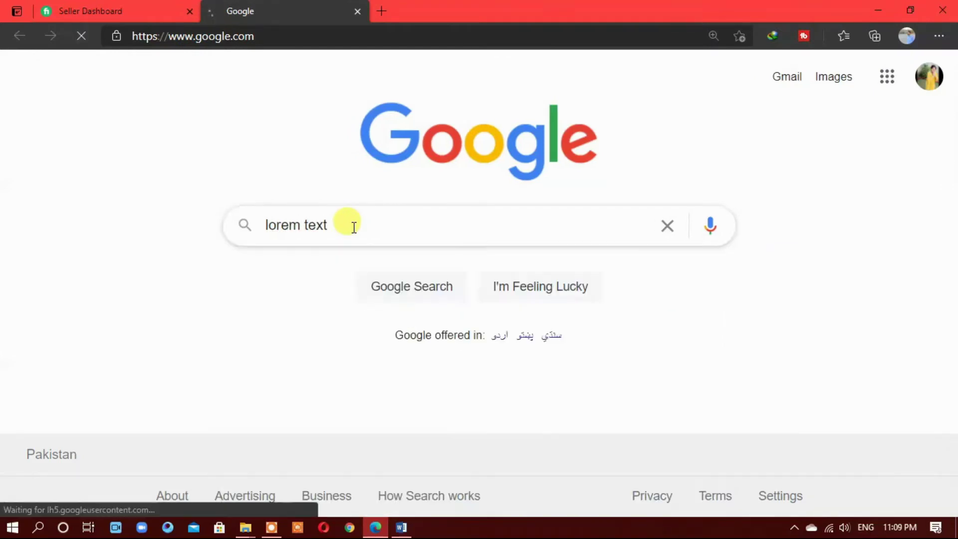
{"action": "left_click", "coordinate": [350, 241]}
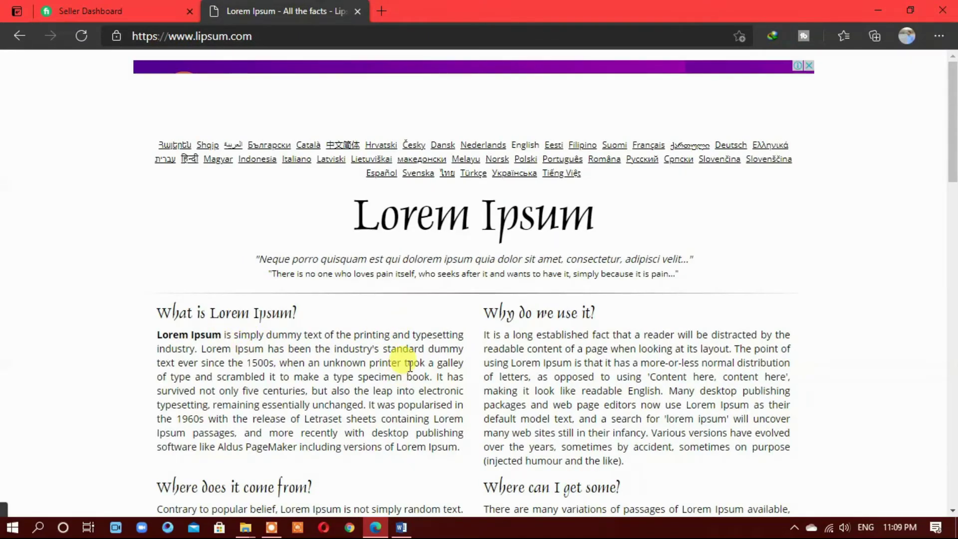
{"action": "left_click_drag", "start_coordinate": [277, 362], "coordinate": [161, 329]}
{"action": "key", "text": "ctrl+c"}
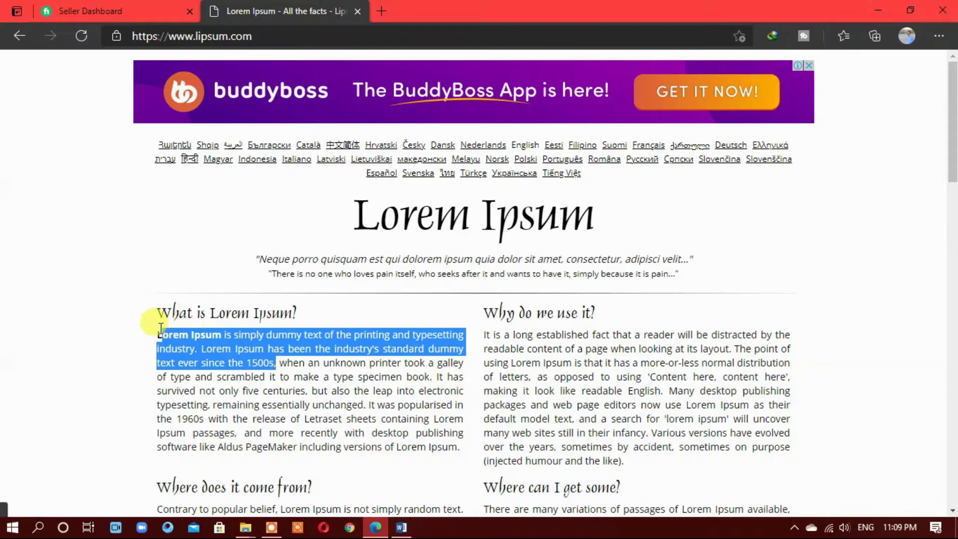
Paste the copied Lorem Ipsum text into the new rectangle under PROFILE
{"action": "left_click", "coordinate": [401, 527]}
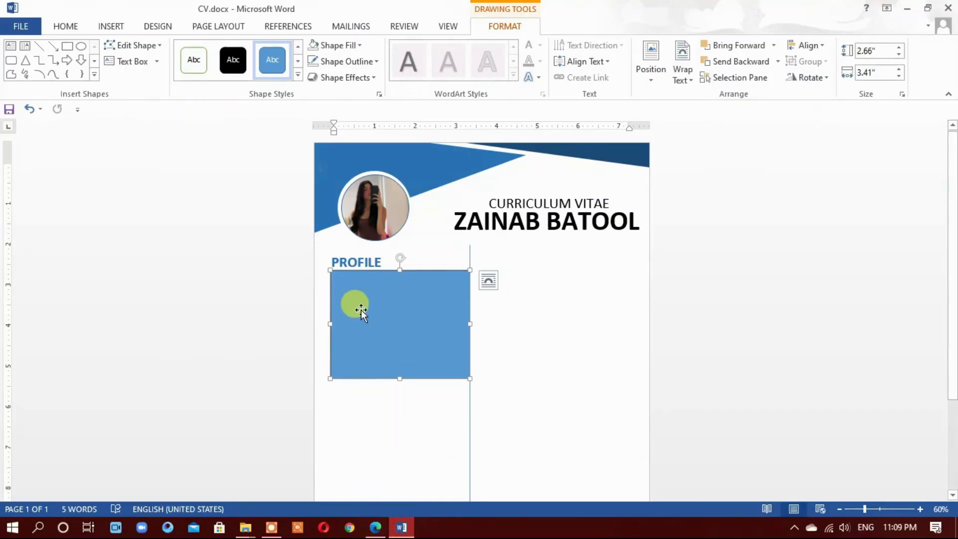
{"action": "right_click", "coordinate": [360, 309]}
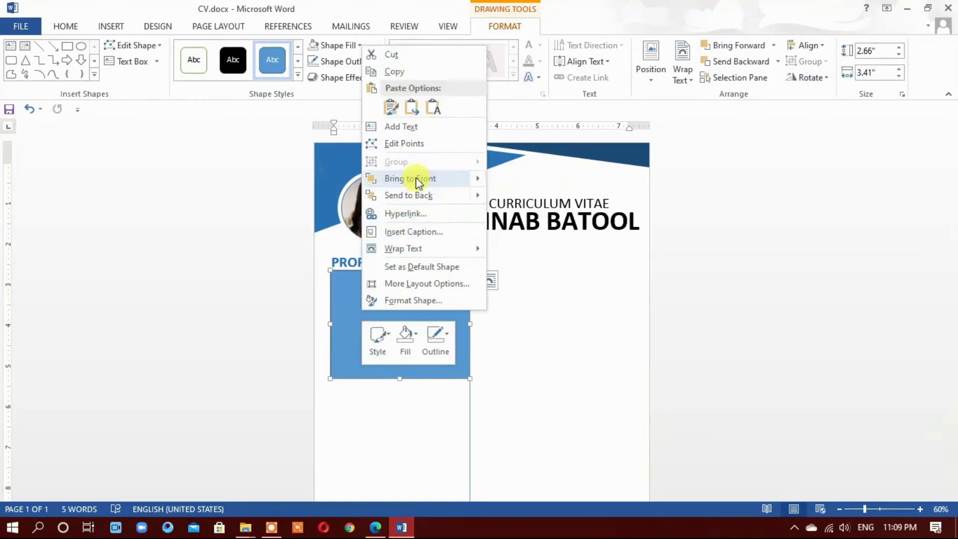
{"action": "left_click", "coordinate": [423, 127]}
{"action": "key", "text": "ctrl+v"}
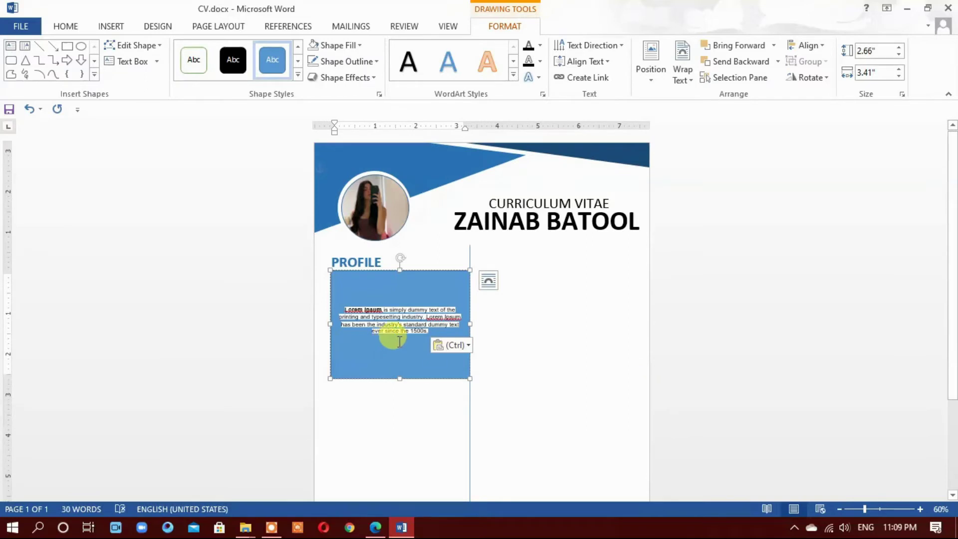
{"action": "key", "text": "ctrl+a"}
Remove the grey text shading, enlarge the text to 20 pt and justify the paragraph
{"action": "left_click", "coordinate": [65, 26]}
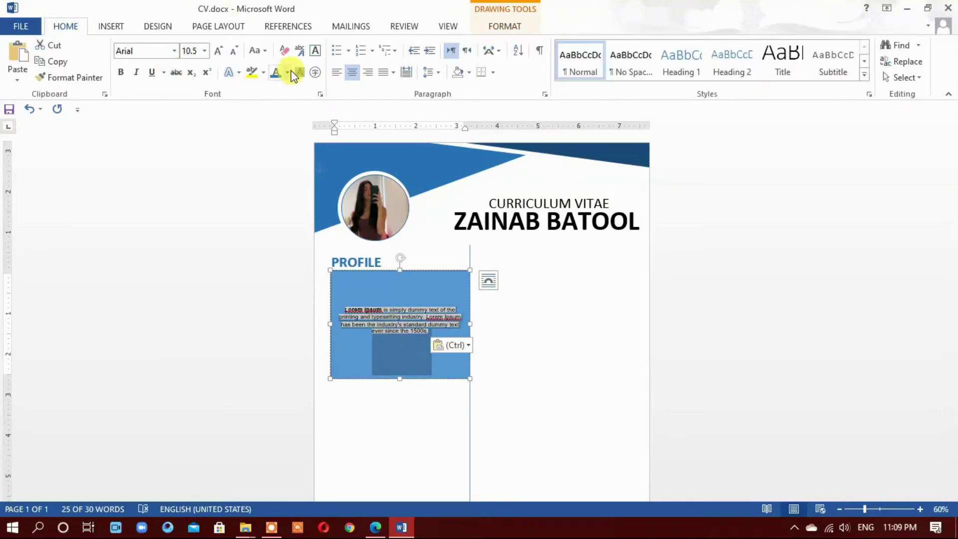
{"action": "left_click", "coordinate": [300, 73]}
{"action": "left_click", "coordinate": [219, 51]}
{"action": "left_click", "coordinate": [219, 50]}
{"action": "left_click", "coordinate": [219, 51]}
{"action": "left_click", "coordinate": [219, 50]}
{"action": "left_click", "coordinate": [219, 51]}
{"action": "left_click", "coordinate": [219, 51]}
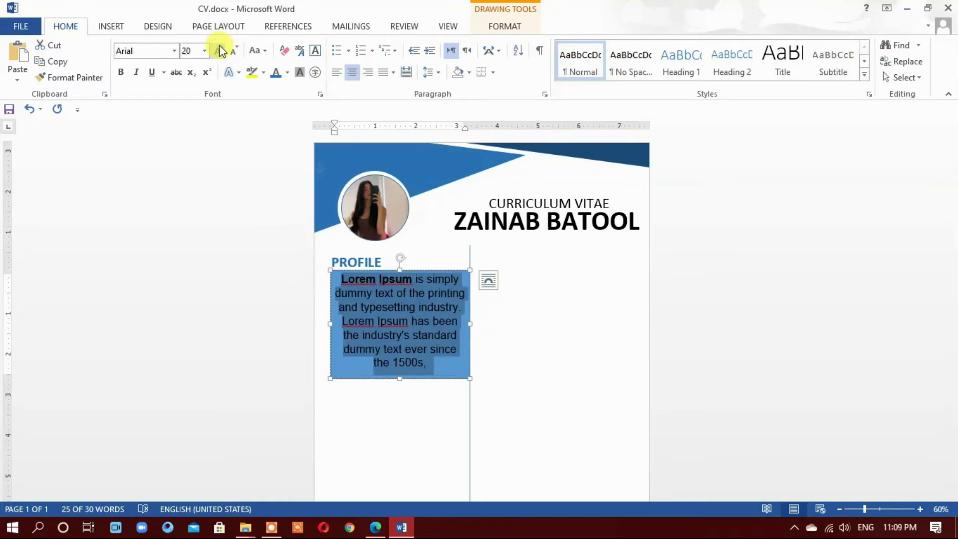
{"action": "left_click", "coordinate": [337, 73]}
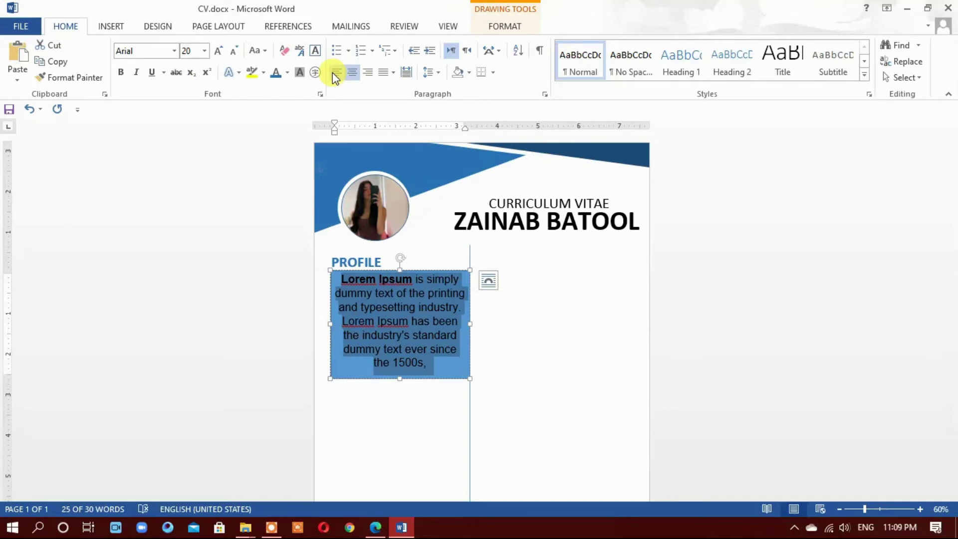
{"action": "left_click", "coordinate": [336, 77]}
{"action": "left_click", "coordinate": [393, 72]}
{"action": "left_click", "coordinate": [392, 88]}
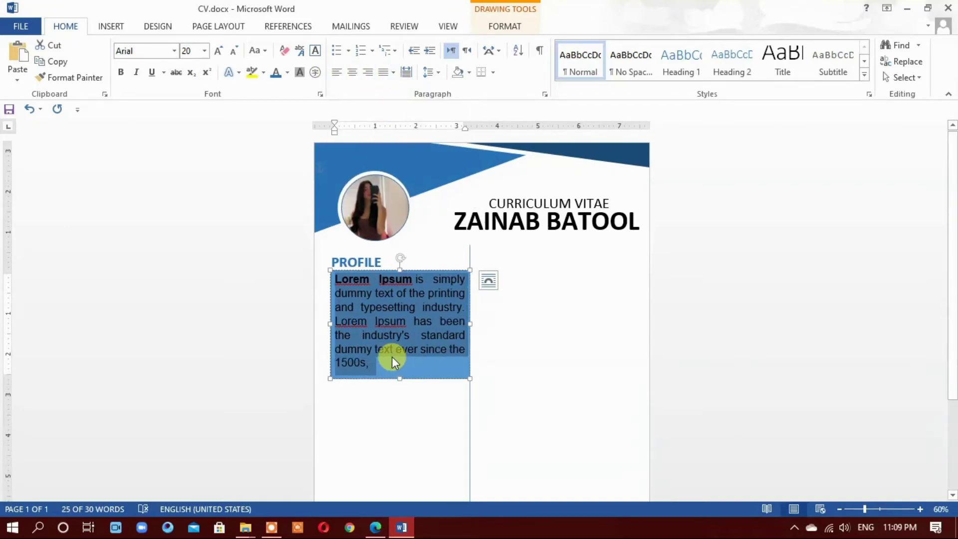
Try bold on the profile paragraph, then take it off so the text stays regular
{"action": "left_click", "coordinate": [123, 74]}
{"action": "key", "text": "ctrl+z"}
{"action": "left_click", "coordinate": [122, 73]}
{"action": "left_click", "coordinate": [122, 73]}
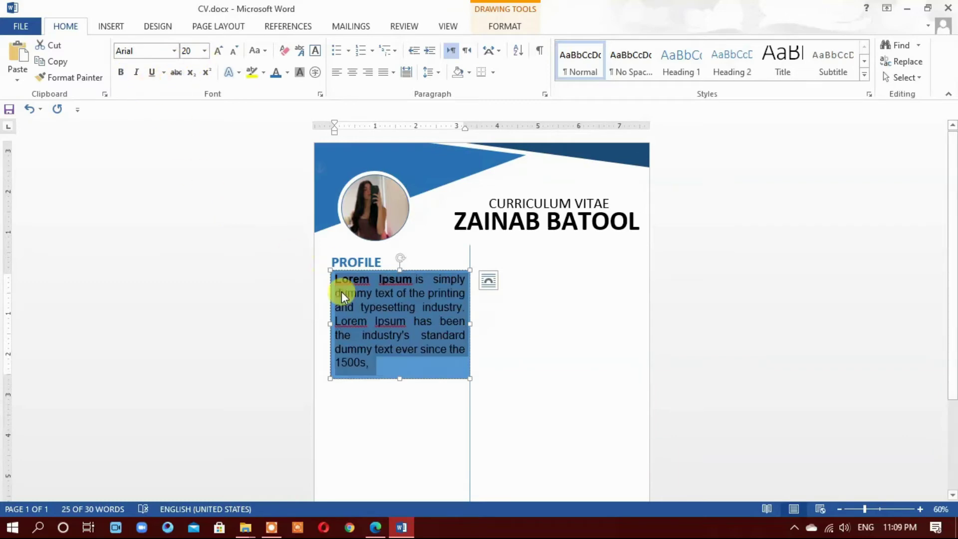
{"action": "left_click", "coordinate": [413, 364]}
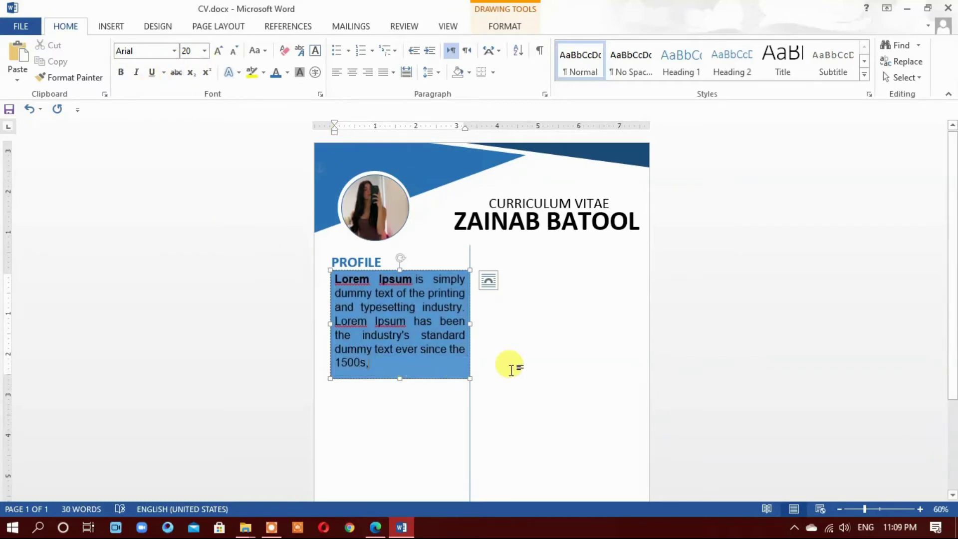
{"action": "left_click_drag", "start_coordinate": [375, 380], "coordinate": [310, 289]}
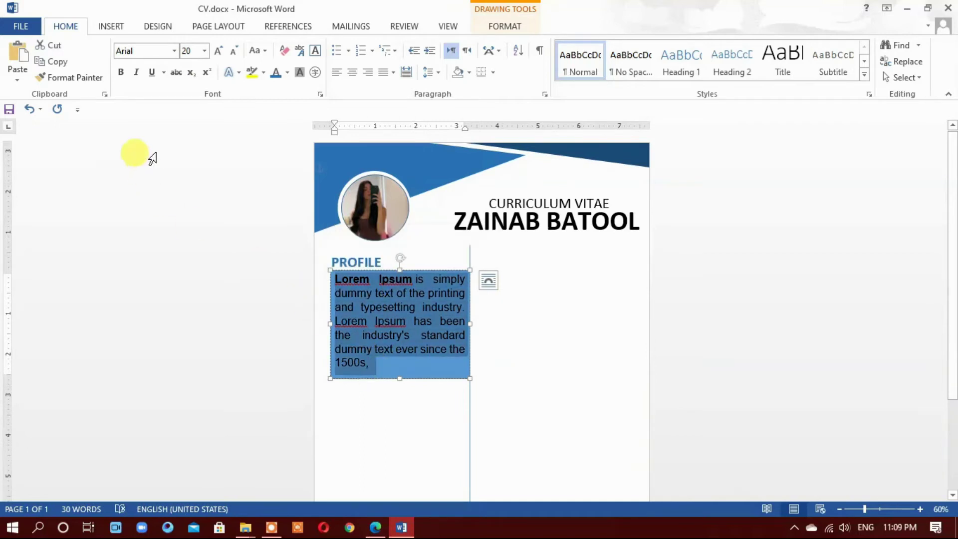
{"action": "left_click", "coordinate": [123, 75]}
{"action": "double_click", "coordinate": [355, 279]}
{"action": "left_click", "coordinate": [122, 74]}
{"action": "left_click", "coordinate": [121, 73]}
{"action": "left_click", "coordinate": [385, 352]}
Resize the whole profile paragraph to 18 pt
{"action": "left_click_drag", "start_coordinate": [385, 351], "coordinate": [324, 279]}
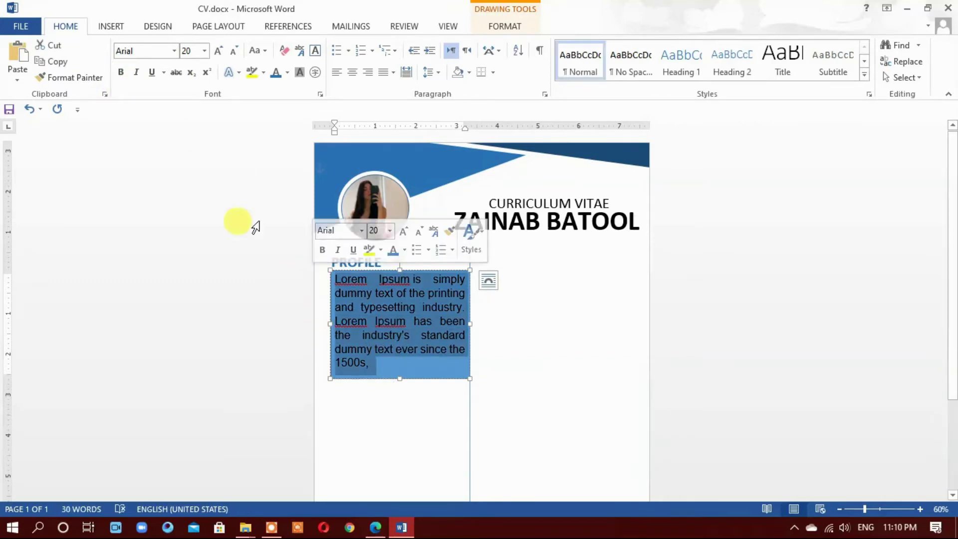
{"action": "left_click", "coordinate": [232, 52]}
{"action": "left_click", "coordinate": [233, 52]}
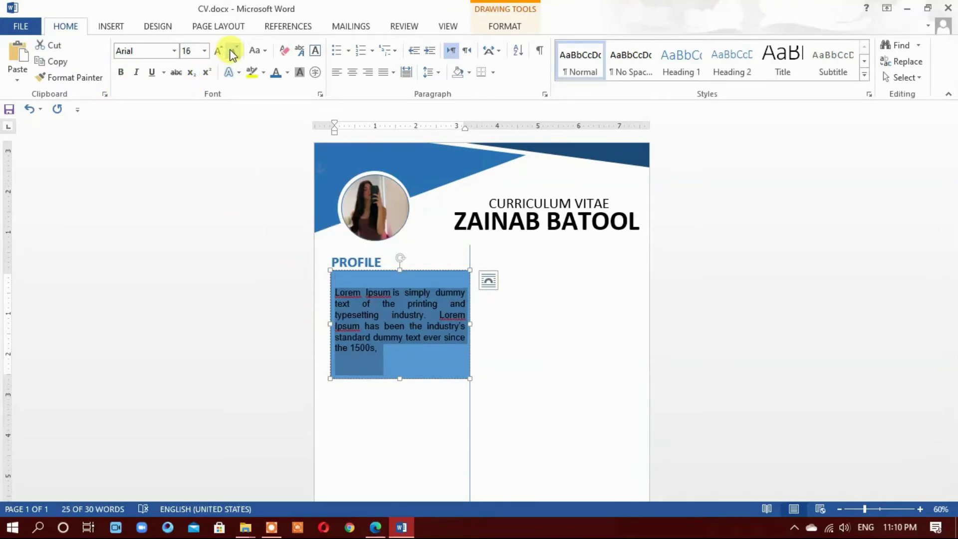
{"action": "left_click", "coordinate": [219, 50]}
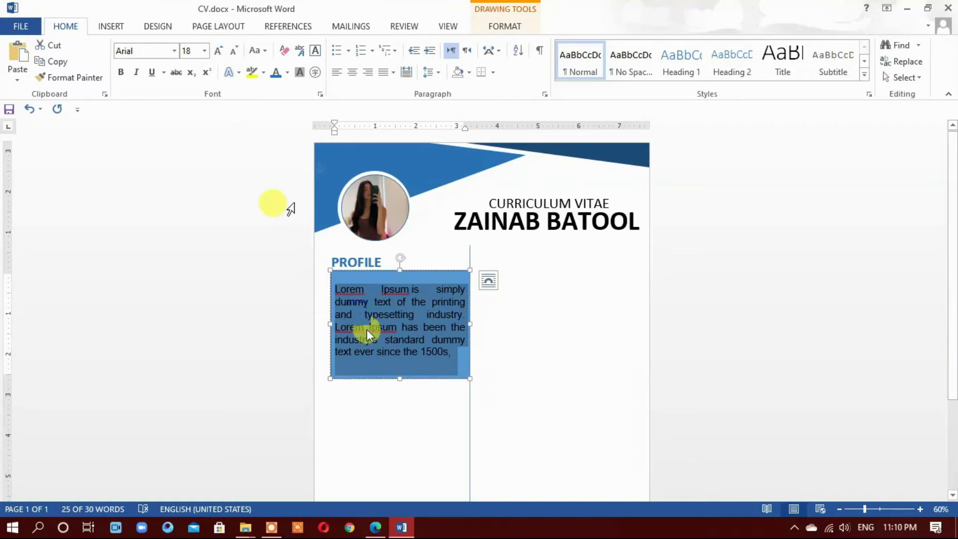
{"action": "left_click", "coordinate": [465, 371]}
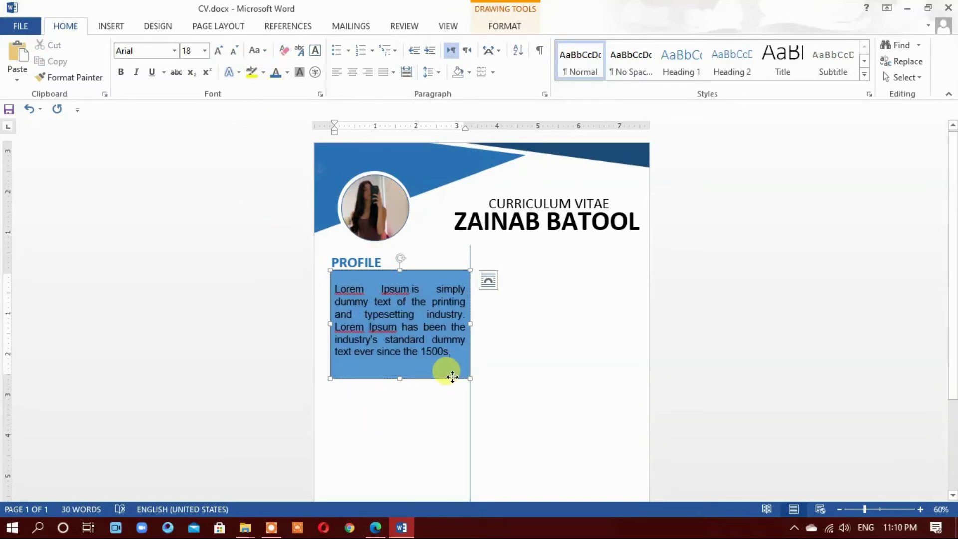
{"action": "double_click", "coordinate": [452, 377]}
{"action": "left_click", "coordinate": [340, 45]}
Give the profile text box no fill and no outline
{"action": "left_click", "coordinate": [351, 169]}
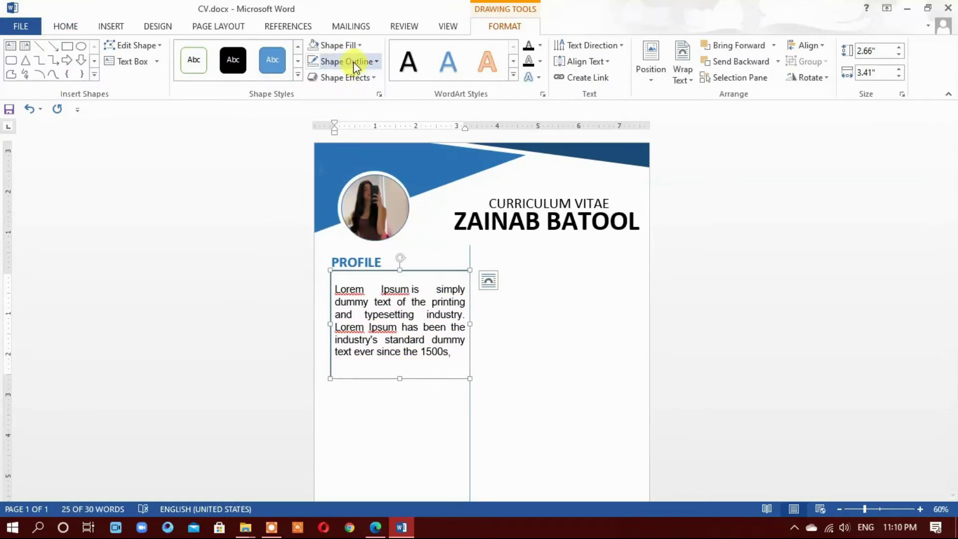
{"action": "left_click", "coordinate": [353, 62]}
{"action": "left_click", "coordinate": [346, 187]}
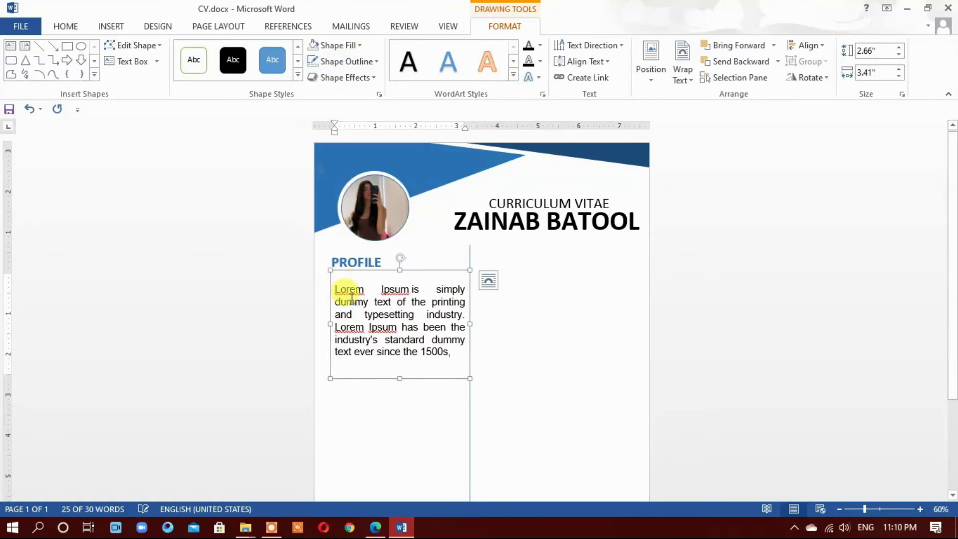
Add Lorem and Ipsum to the dictionary to clear their spelling marks
{"action": "right_click", "coordinate": [363, 293]}
{"action": "left_click", "coordinate": [410, 409]}
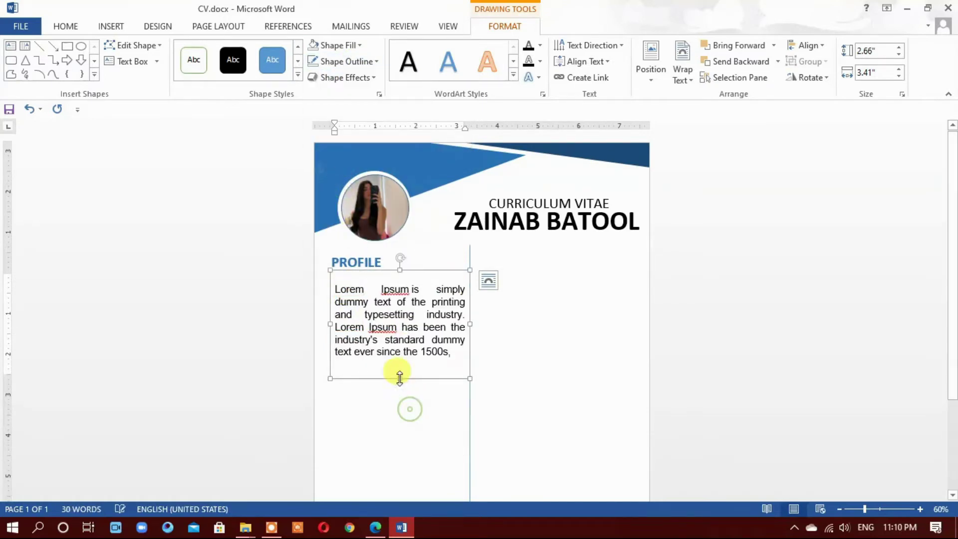
{"action": "right_click", "coordinate": [394, 290]}
{"action": "left_click", "coordinate": [437, 404]}
Shorten the profile text box to 2 inches and nudge it under the PROFILE heading
{"action": "left_click", "coordinate": [405, 399]}
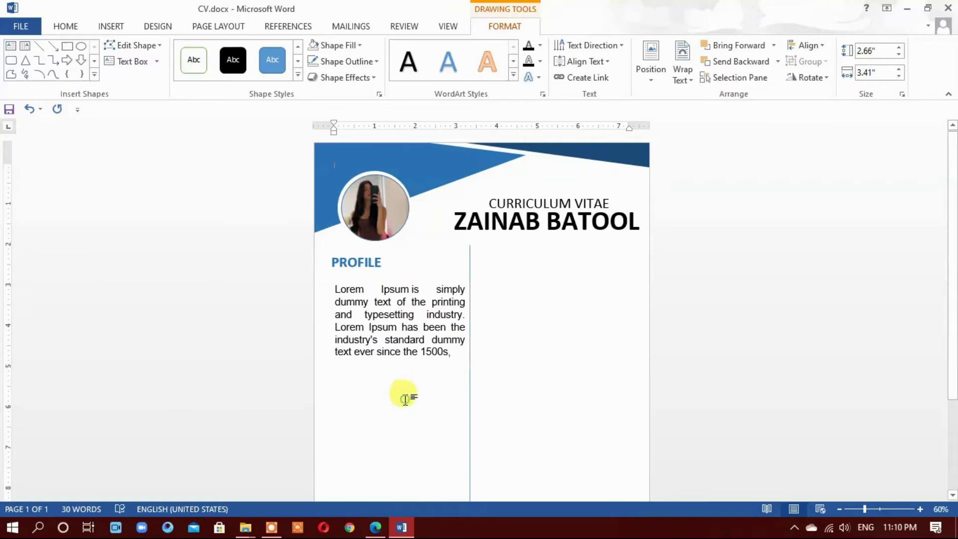
{"action": "left_click", "coordinate": [406, 324]}
{"action": "left_click", "coordinate": [438, 428]}
{"action": "left_click", "coordinate": [388, 372]}
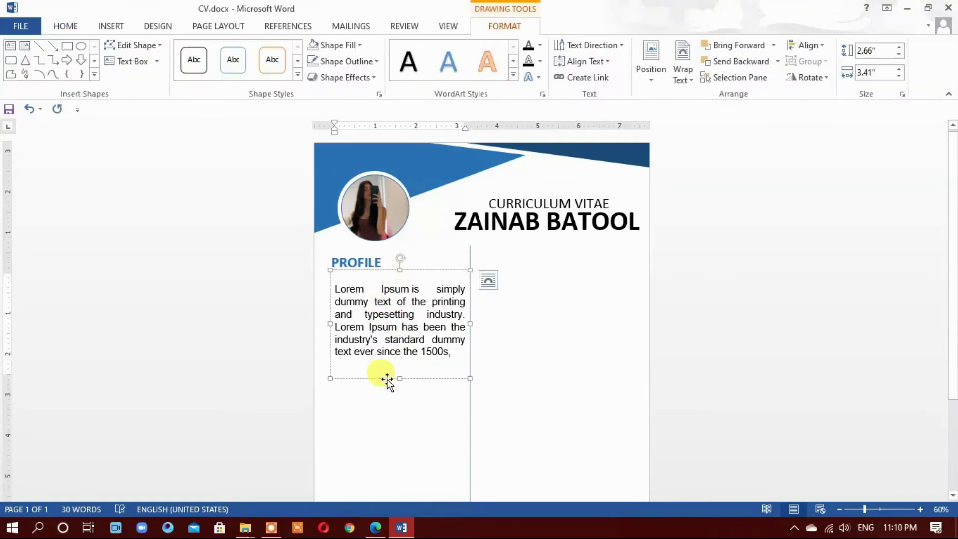
{"action": "left_click_drag", "start_coordinate": [399, 377], "coordinate": [398, 352]}
{"action": "left_click", "coordinate": [396, 378]}
{"action": "left_click", "coordinate": [405, 263]}
{"action": "left_click_drag", "start_coordinate": [405, 263], "coordinate": [400, 263]}
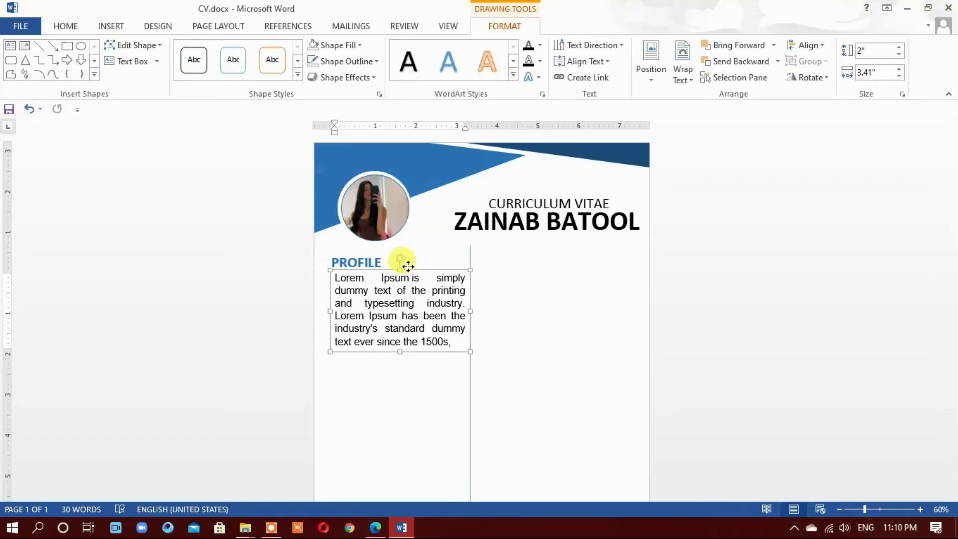
{"action": "left_click", "coordinate": [387, 418]}
{"action": "scroll", "coordinate": [497, 375], "scroll_direction": "down", "scroll_amount": 1}
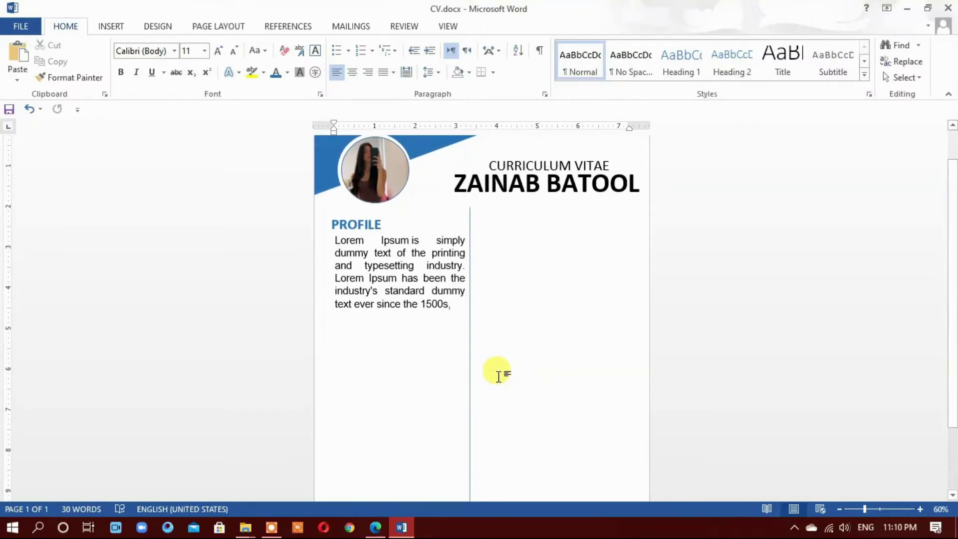
{"action": "scroll", "coordinate": [498, 375], "scroll_direction": "down", "scroll_amount": 1}
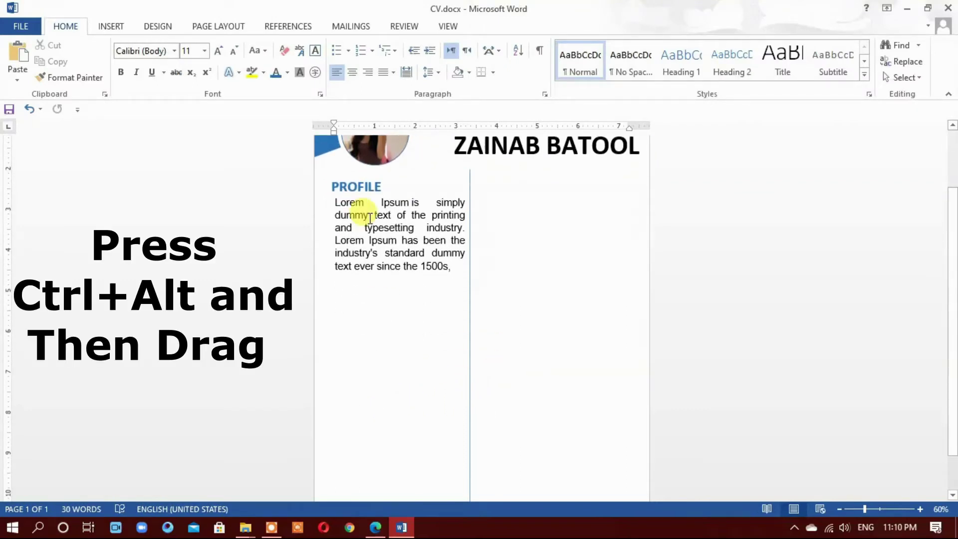
Copy the PROFILE heading below the paragraph and retype it as CONTACT
{"action": "left_click", "coordinate": [359, 189]}
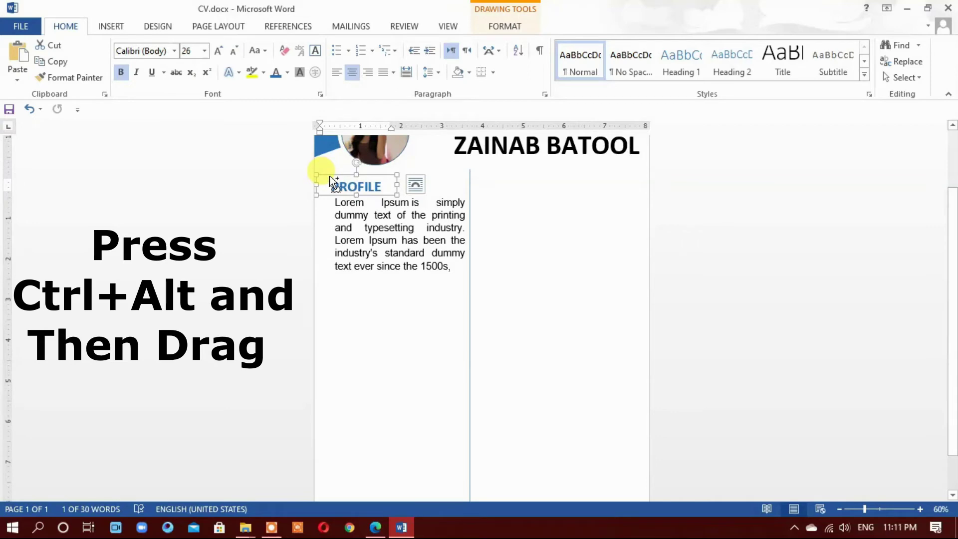
{"action": "left_click_drag", "start_coordinate": [325, 180], "coordinate": [352, 283]}
{"action": "double_click", "coordinate": [352, 292]}
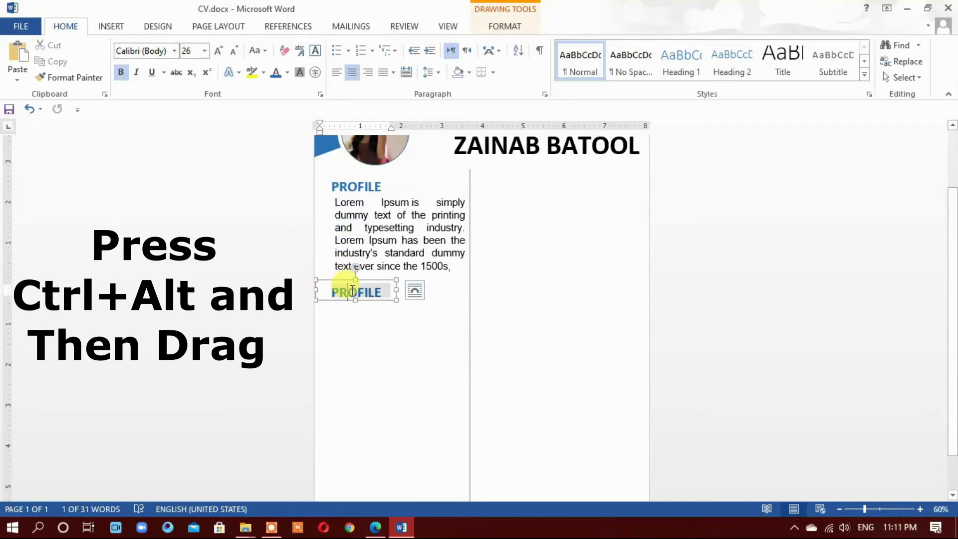
{"action": "type", "text": "Co"}
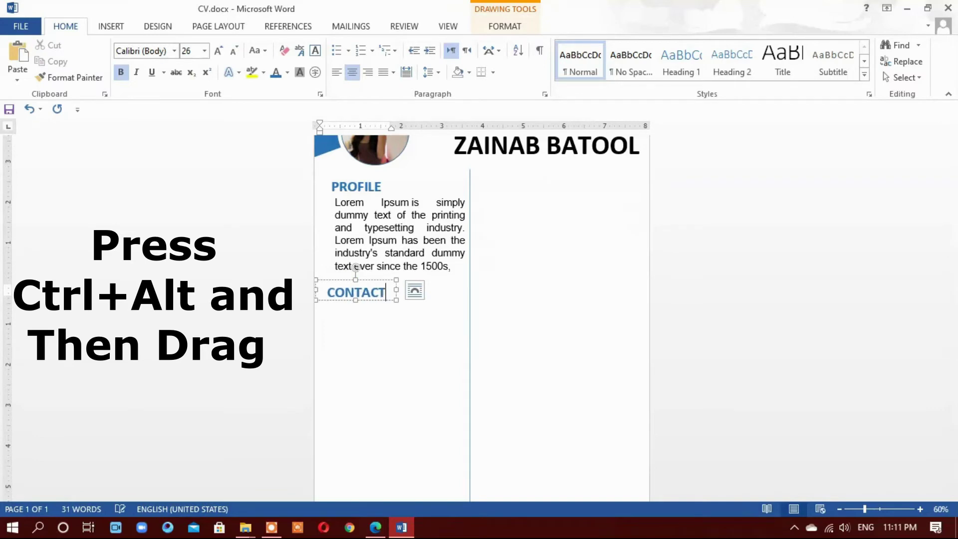
{"action": "left_click", "coordinate": [392, 342]}
Line the CONTACT heading up with the PROFILE heading
{"action": "scroll", "coordinate": [384, 343], "scroll_direction": "up", "scroll_amount": 2}
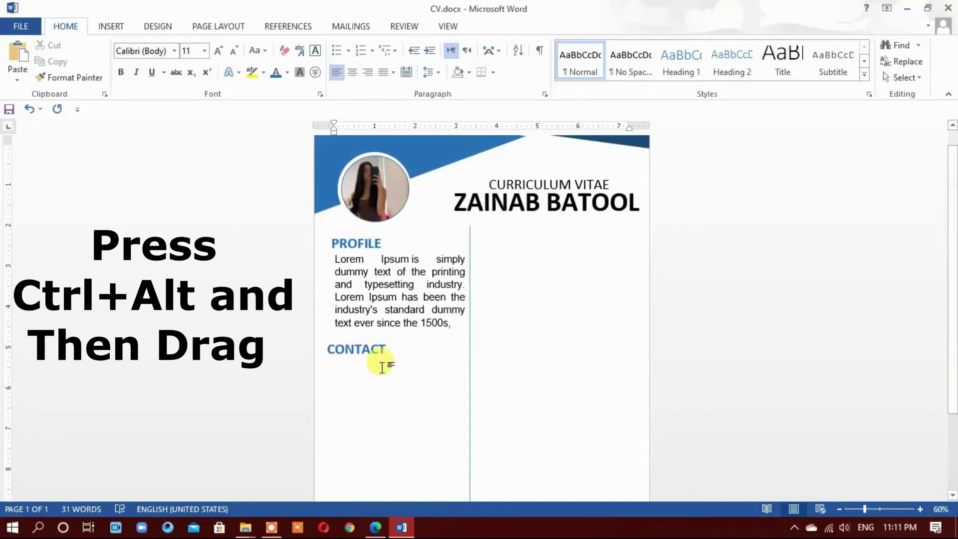
{"action": "left_click", "coordinate": [357, 352]}
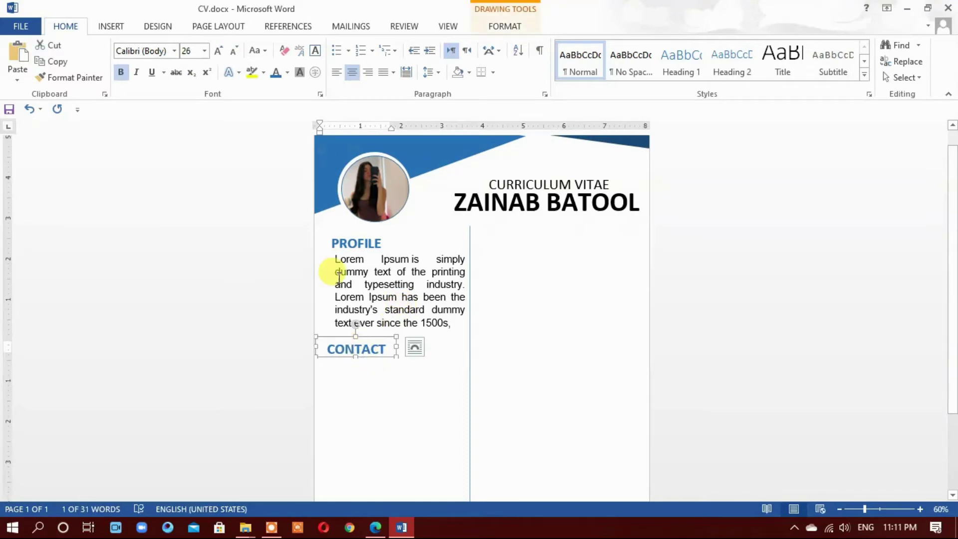
{"action": "left_click", "coordinate": [347, 244]}
{"action": "left_click", "coordinate": [335, 238]}
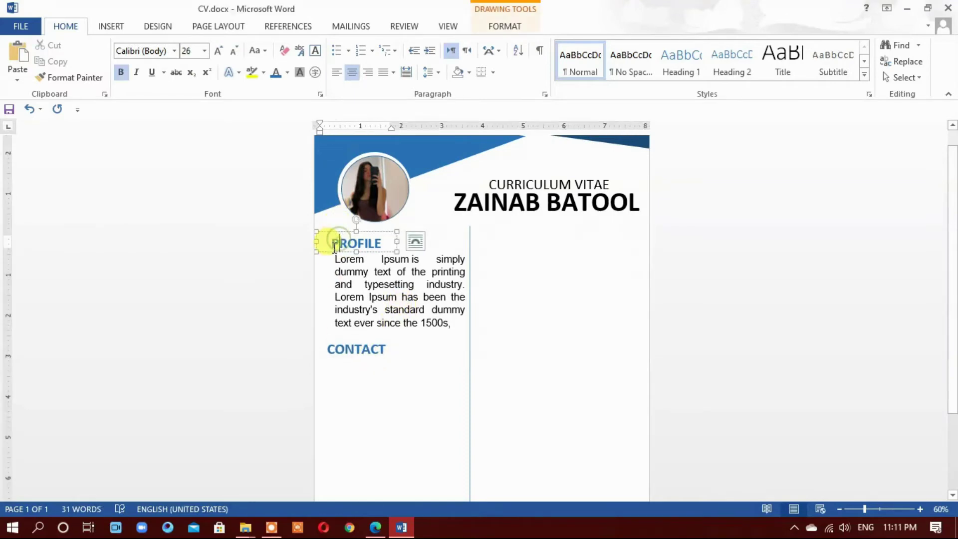
{"action": "left_click", "coordinate": [357, 350]}
{"action": "left_click_drag", "start_coordinate": [362, 337], "coordinate": [364, 338]}
{"action": "left_click", "coordinate": [375, 398]}
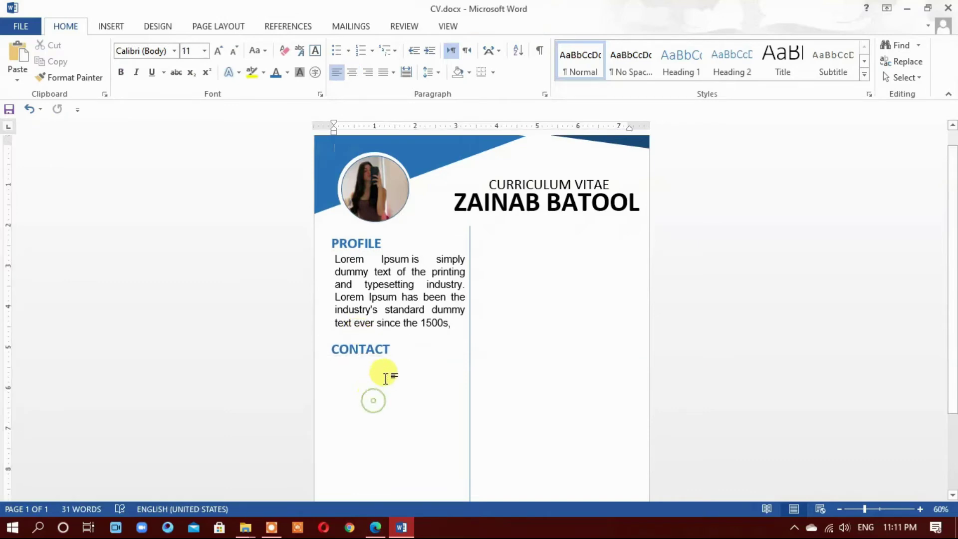
{"action": "scroll", "coordinate": [384, 374], "scroll_direction": "down", "scroll_amount": 3}
Draw a small oval circle below the CONTACT heading
{"action": "left_click", "coordinate": [117, 26]}
{"action": "left_click", "coordinate": [193, 65]}
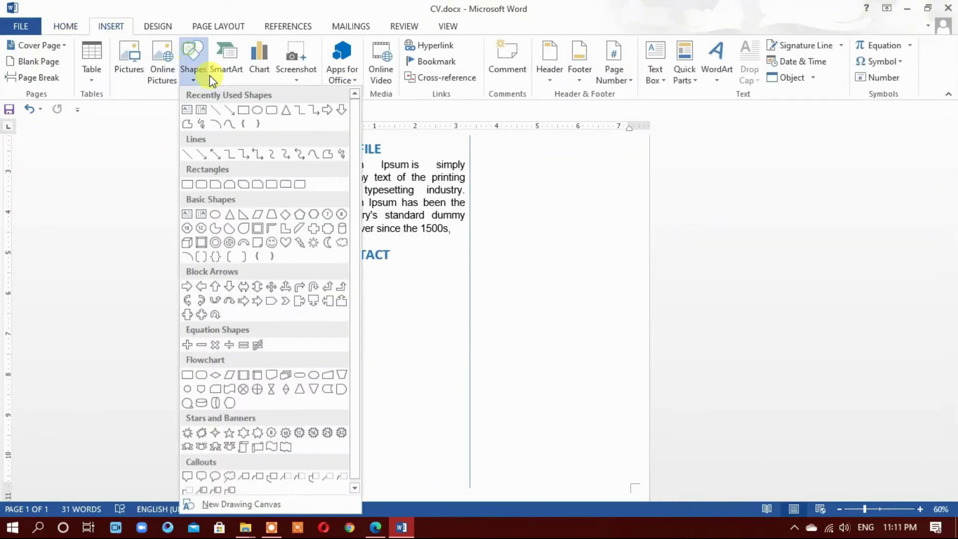
{"action": "left_click", "coordinate": [257, 111]}
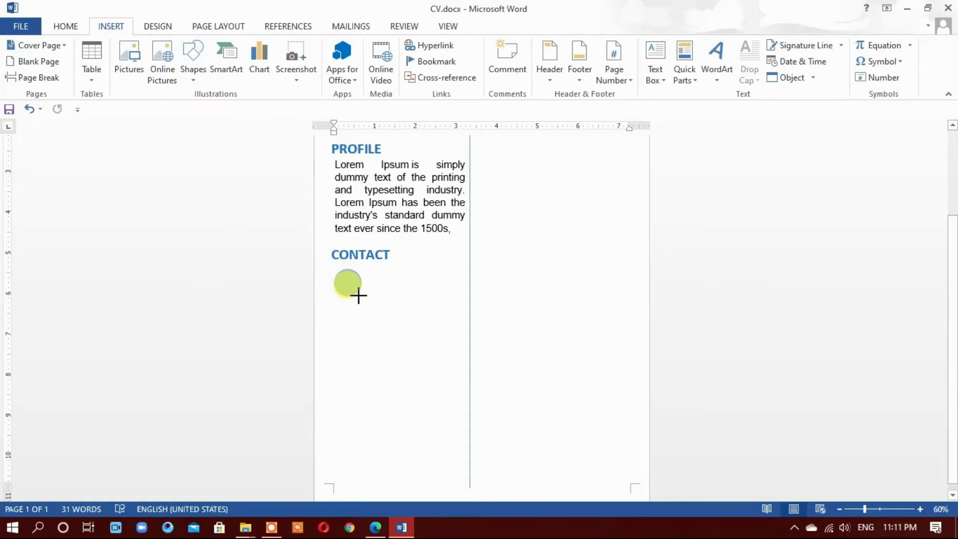
{"action": "mouse_move", "coordinate": [333, 268]}
{"action": "left_mouse_down"}
{"action": "mouse_move", "coordinate": [356, 295]}
{"action": "mouse_move", "coordinate": [342, 295]}
{"action": "mouse_move", "coordinate": [347, 363]}
{"action": "left_mouse_up"}
Arrange the four circles into an evenly spaced column under CONTACT
{"action": "left_click", "coordinate": [367, 315]}
{"action": "scroll", "coordinate": [419, 391], "scroll_direction": "down", "scroll_amount": 3}
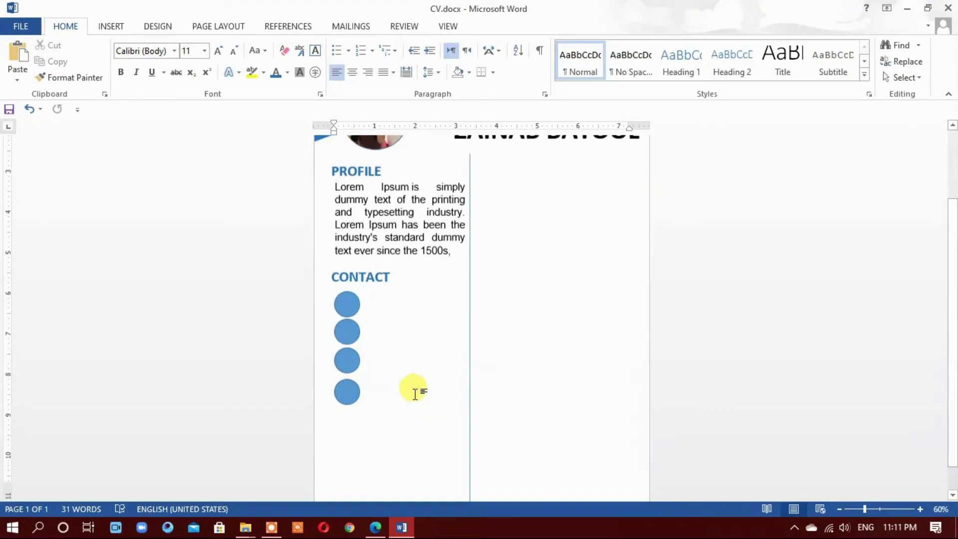
{"action": "left_click_drag", "start_coordinate": [349, 344], "coordinate": [346, 336]}
{"action": "left_click", "coordinate": [346, 369]}
{"action": "double_click", "coordinate": [347, 342]}
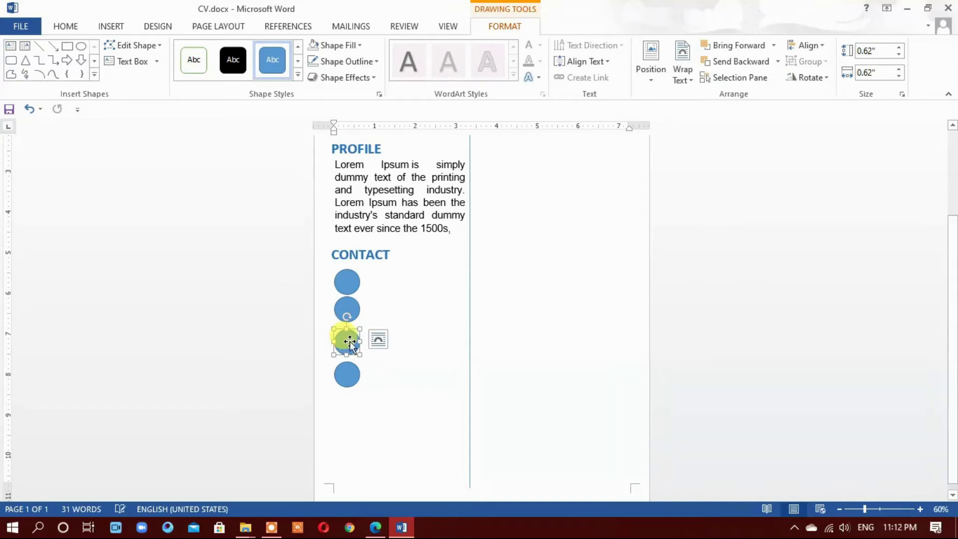
{"action": "left_click_drag", "start_coordinate": [349, 343], "coordinate": [350, 309]}
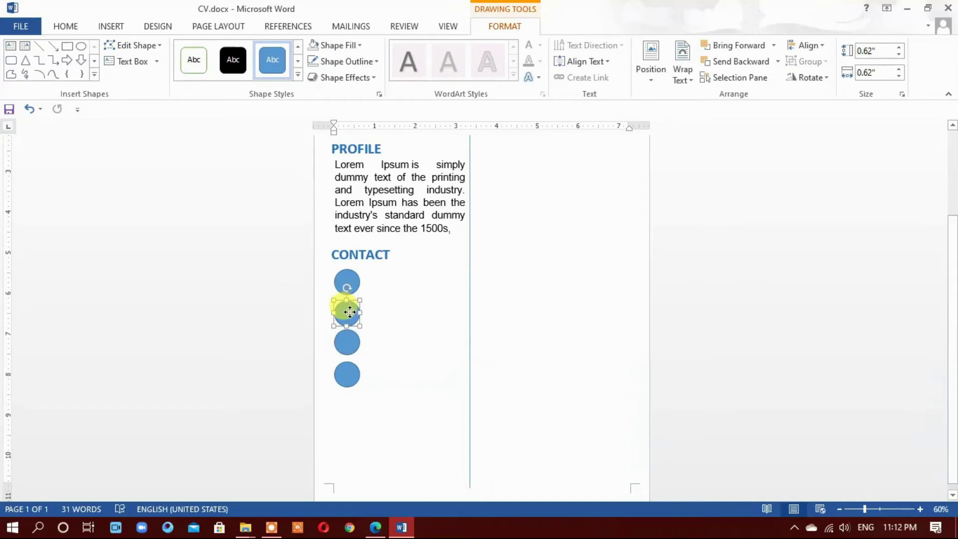
{"action": "left_click", "coordinate": [387, 310]}
{"action": "scroll", "coordinate": [389, 334], "scroll_direction": "down", "scroll_amount": 3}
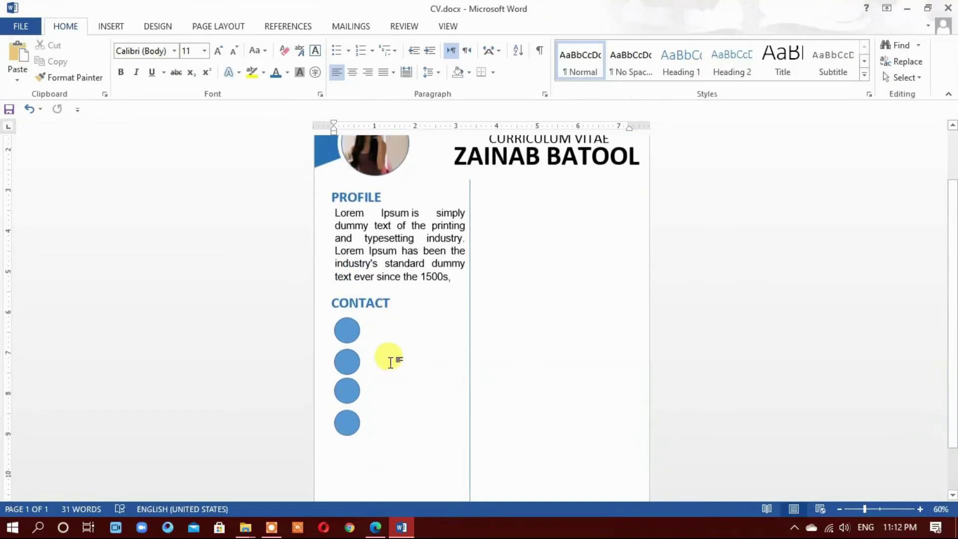
{"action": "left_click", "coordinate": [348, 334]}
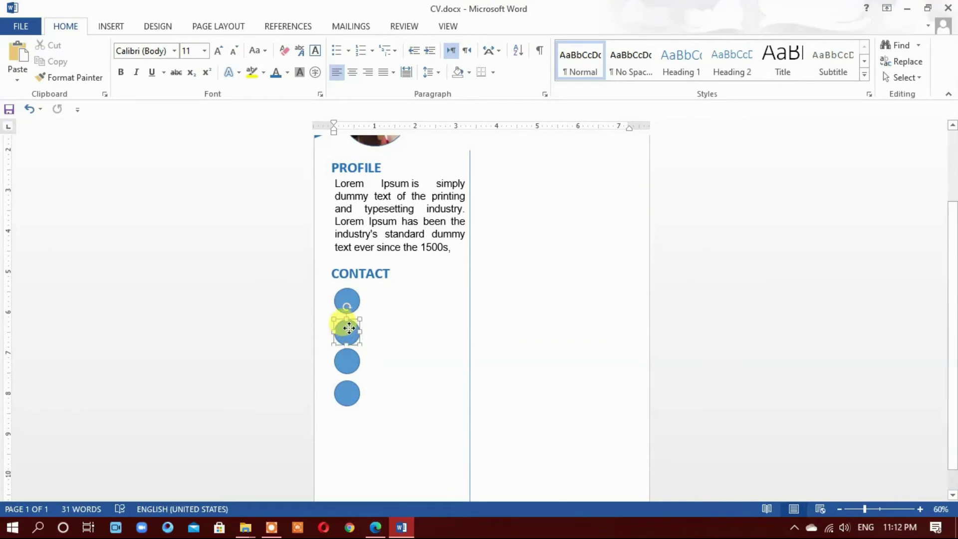
Fill the top circle with the envelope icon picture from the Desktop's New folder
{"action": "left_click", "coordinate": [345, 302]}
{"action": "right_click", "coordinate": [346, 301]}
{"action": "left_click", "coordinate": [399, 287]}
{"action": "left_click", "coordinate": [802, 260]}
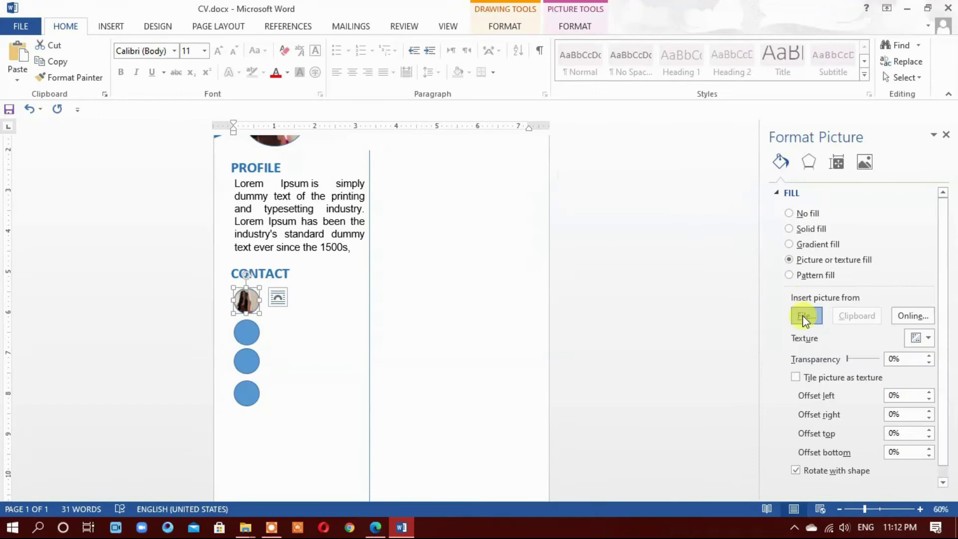
{"action": "left_click", "coordinate": [805, 315]}
{"action": "left_click", "coordinate": [55, 124]}
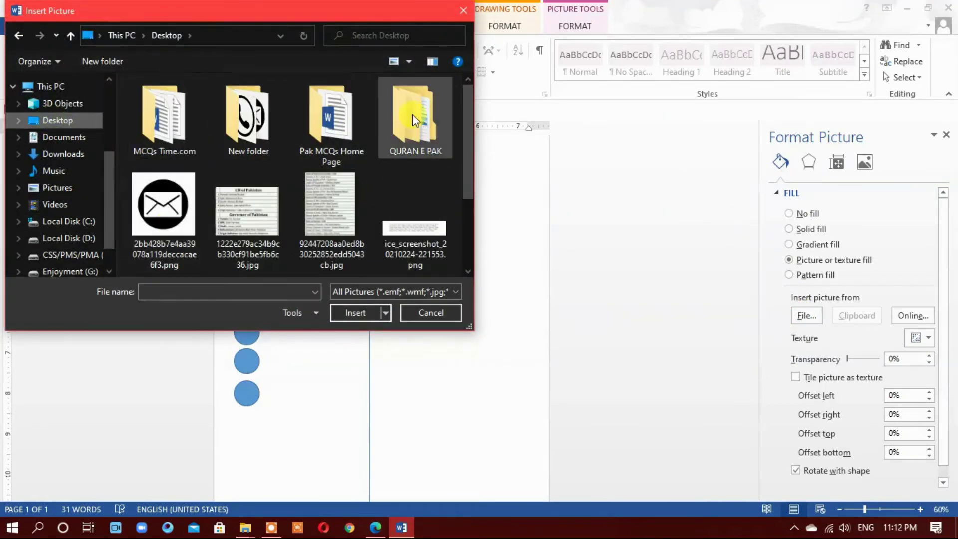
{"action": "double_click", "coordinate": [252, 119]}
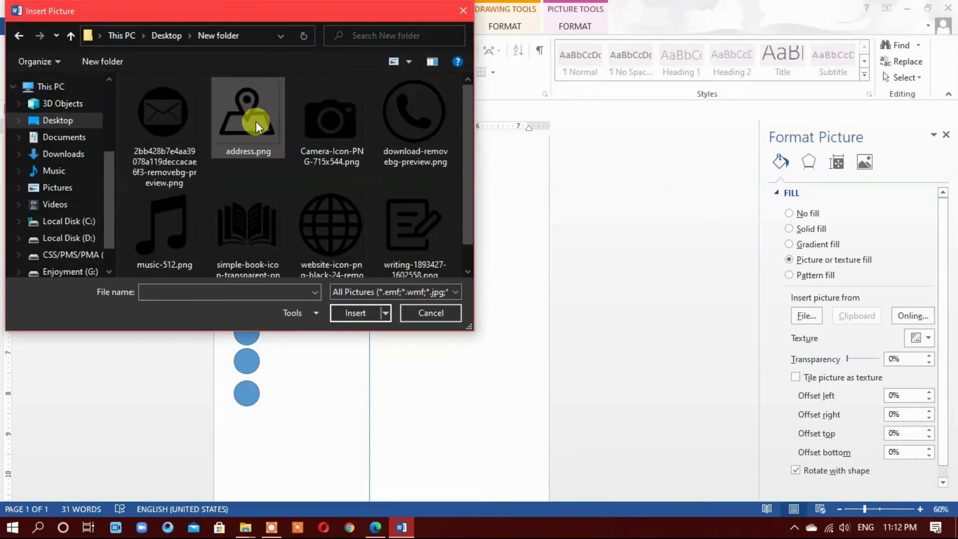
{"action": "left_click", "coordinate": [176, 117]}
{"action": "left_click", "coordinate": [348, 313]}
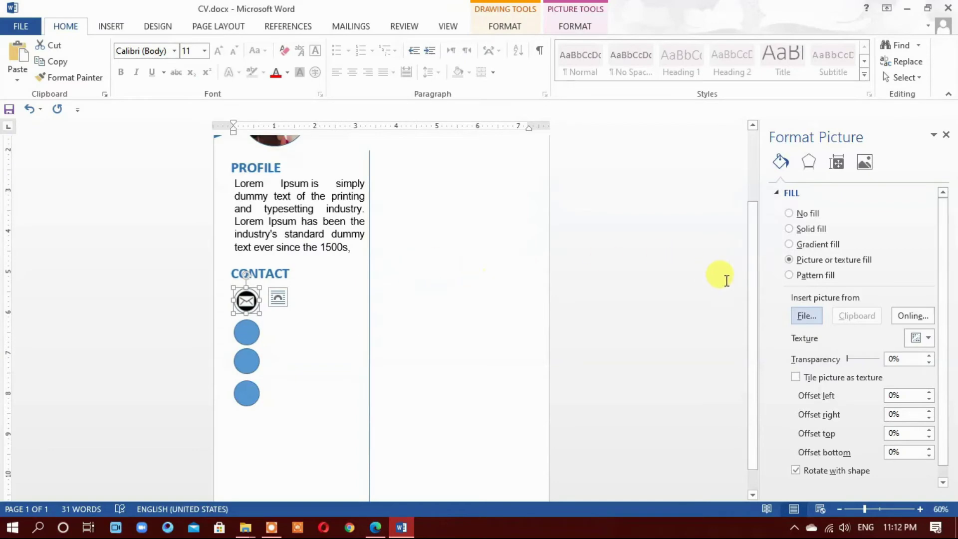
Fill the second and third circles with the phone and location-pin icon pictures
{"action": "left_click", "coordinate": [246, 331]}
{"action": "left_click", "coordinate": [817, 260]}
{"action": "left_click", "coordinate": [806, 315]}
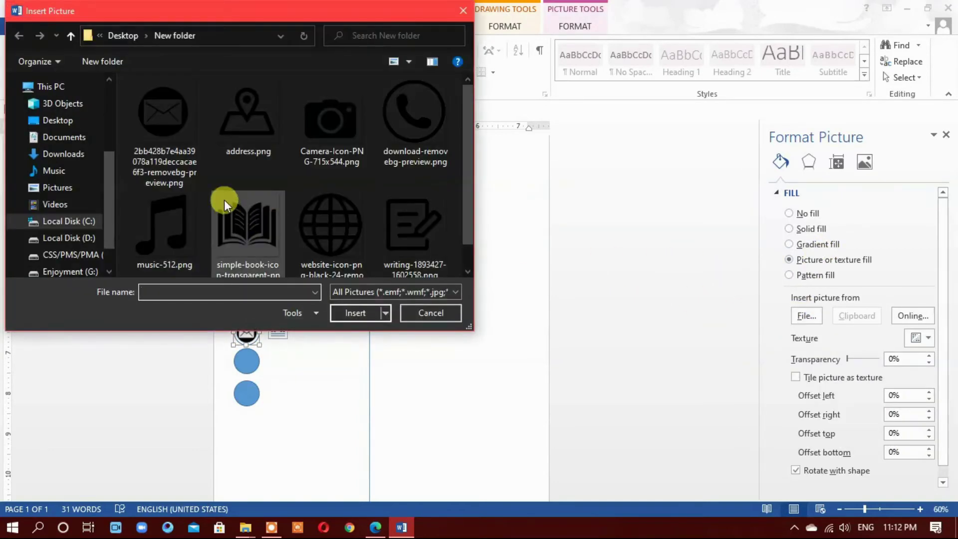
{"action": "left_click", "coordinate": [409, 116]}
{"action": "left_click", "coordinate": [355, 316]}
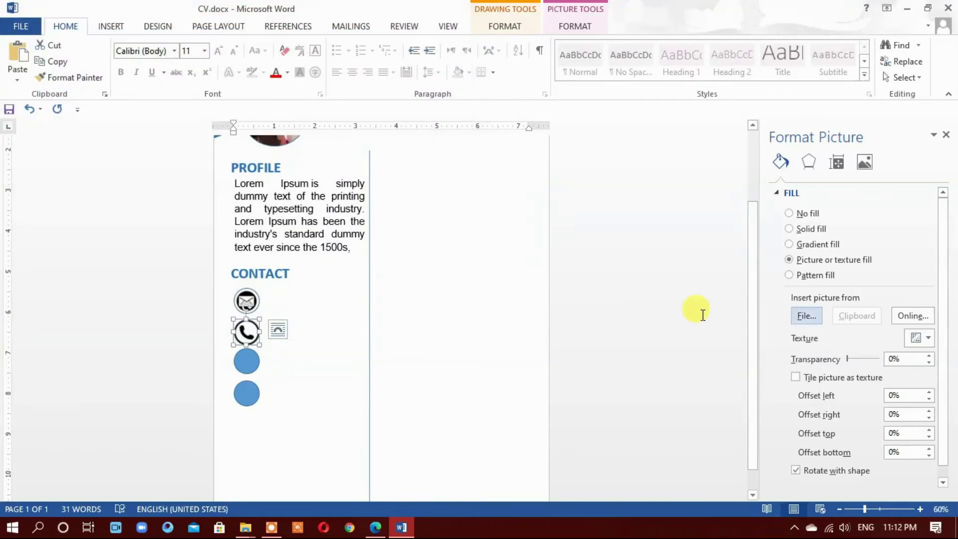
{"action": "left_click", "coordinate": [244, 357]}
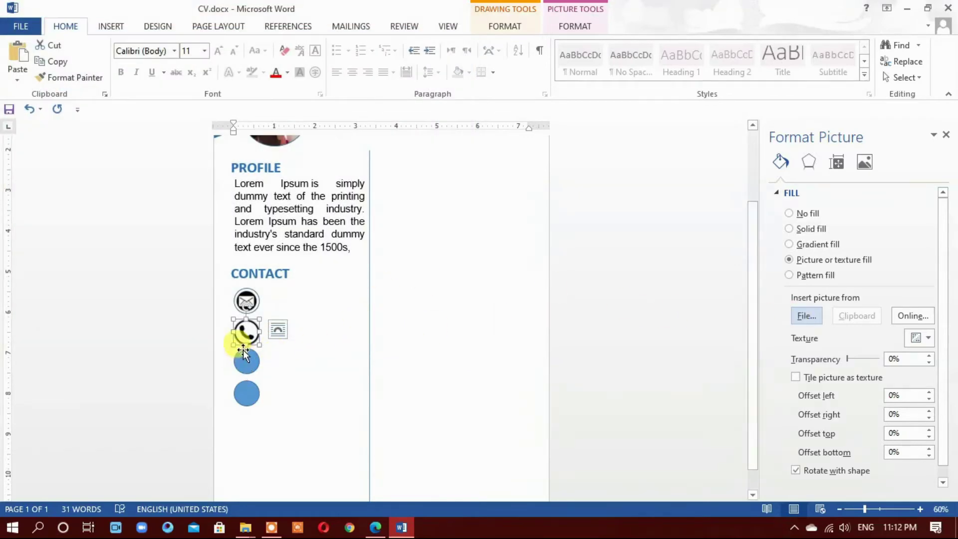
{"action": "left_click", "coordinate": [803, 259]}
{"action": "left_click", "coordinate": [806, 315]}
{"action": "left_click", "coordinate": [231, 109]}
{"action": "left_click", "coordinate": [345, 314]}
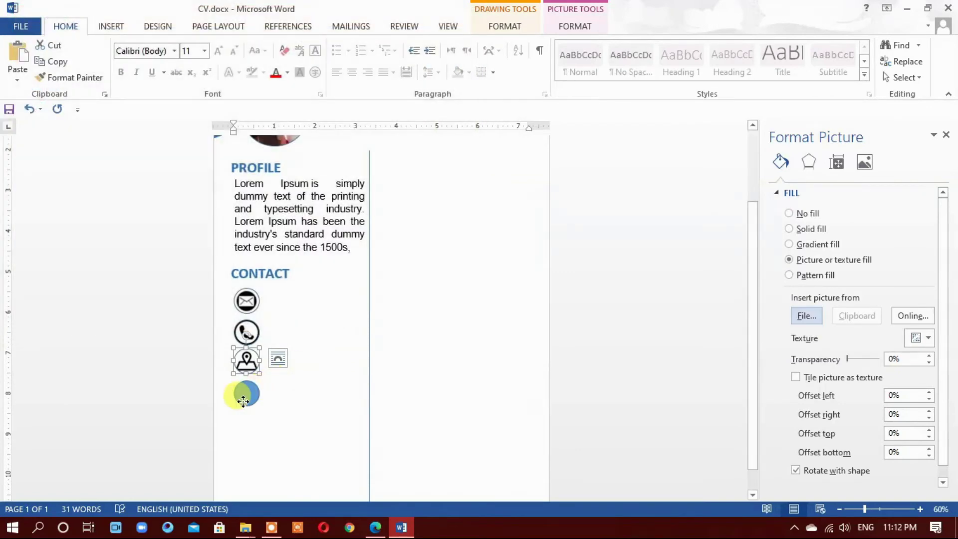
Fill the fourth circle with the globe icon picture
{"action": "left_click", "coordinate": [243, 401]}
{"action": "left_click", "coordinate": [804, 259]}
{"action": "left_click", "coordinate": [806, 315]}
{"action": "left_click", "coordinate": [322, 203]}
{"action": "left_click", "coordinate": [350, 306]}
{"action": "left_click", "coordinate": [540, 353]}
{"action": "scroll", "coordinate": [541, 353], "scroll_direction": "up", "scroll_amount": 3}
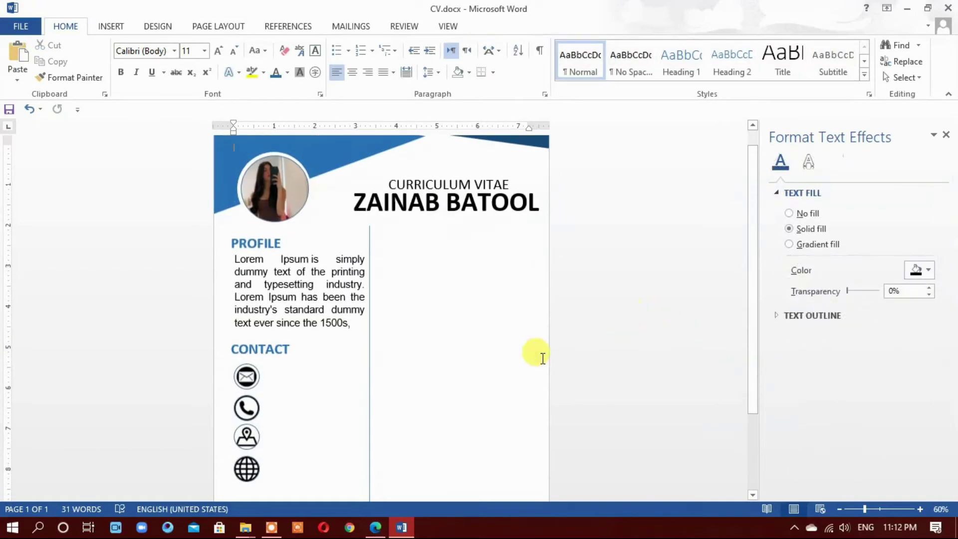
{"action": "scroll", "coordinate": [498, 336], "scroll_direction": "down", "scroll_amount": 2}
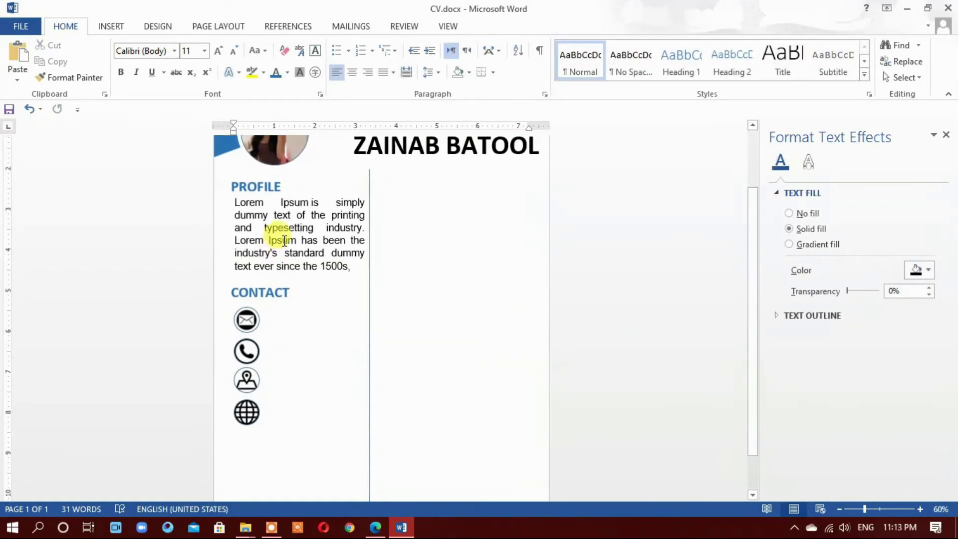
Draw a rectangle beside the envelope icon and type a phone number into it
{"action": "left_click", "coordinate": [111, 26]}
{"action": "left_click", "coordinate": [193, 65]}
{"action": "left_click", "coordinate": [243, 109]}
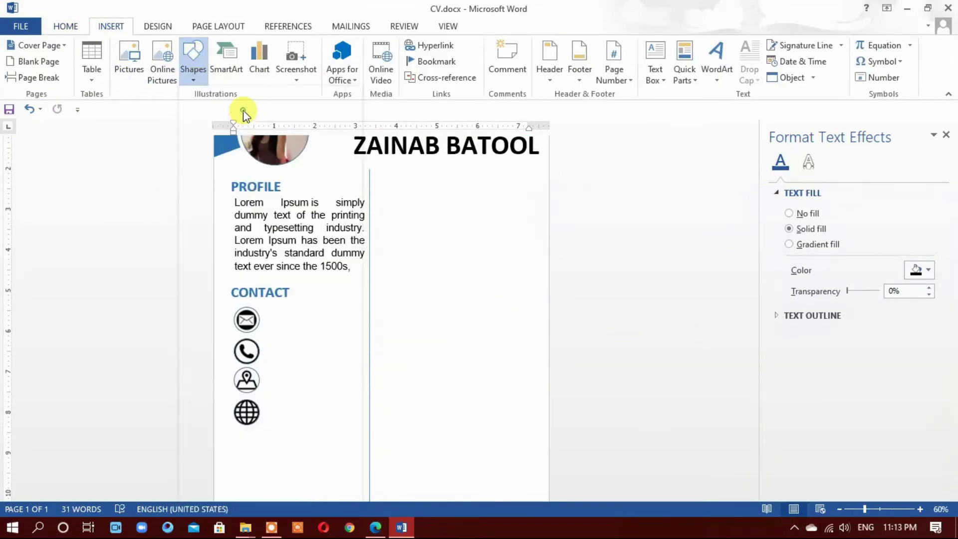
{"action": "left_click_drag", "start_coordinate": [265, 313], "coordinate": [368, 330]}
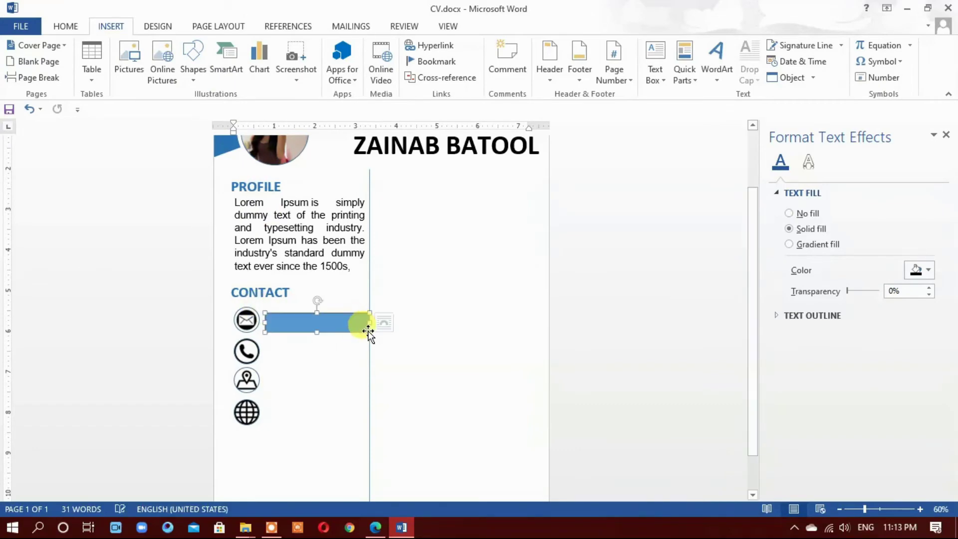
{"action": "right_click", "coordinate": [334, 323]}
{"action": "left_click", "coordinate": [399, 142]}
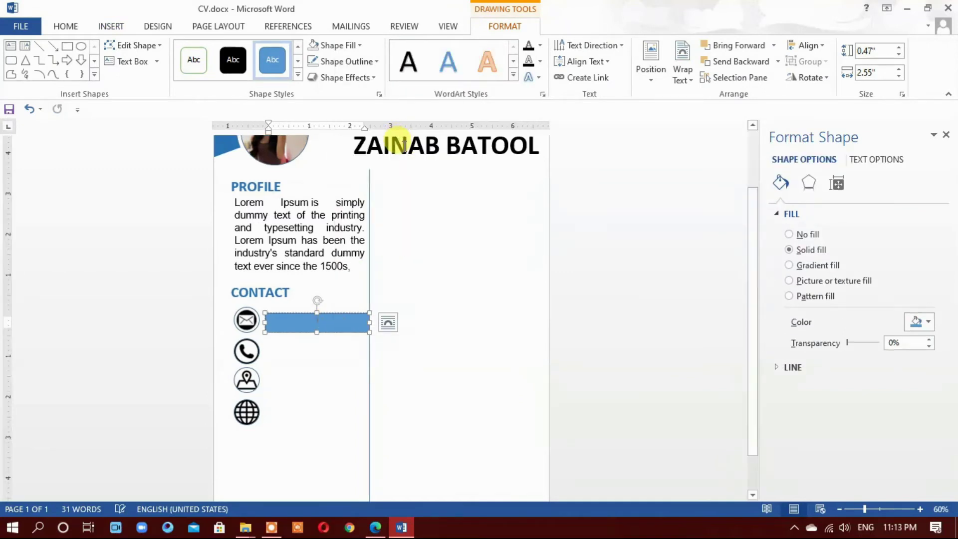
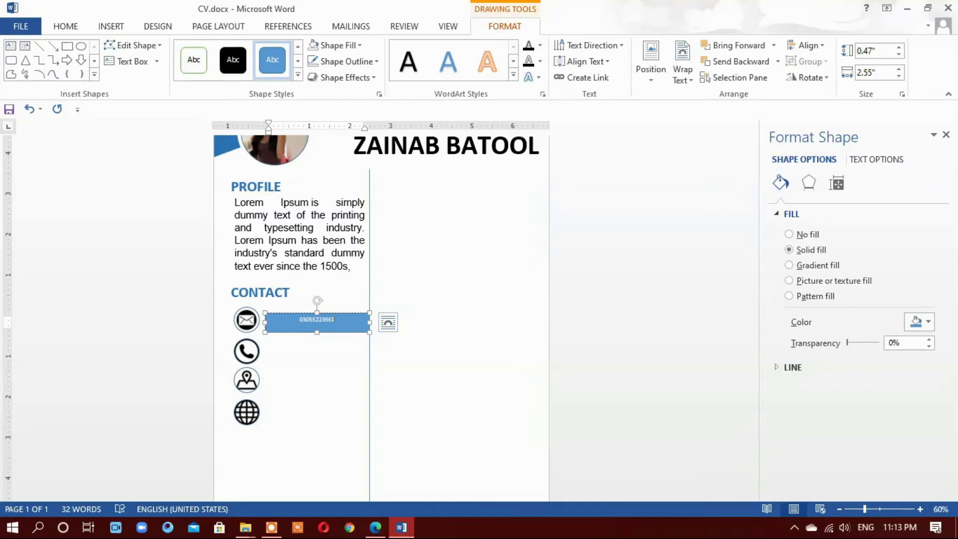
Enlarge the phone number's font and darken its text colour
{"action": "key", "text": "ctrl+a"}
{"action": "left_click", "coordinate": [65, 28]}
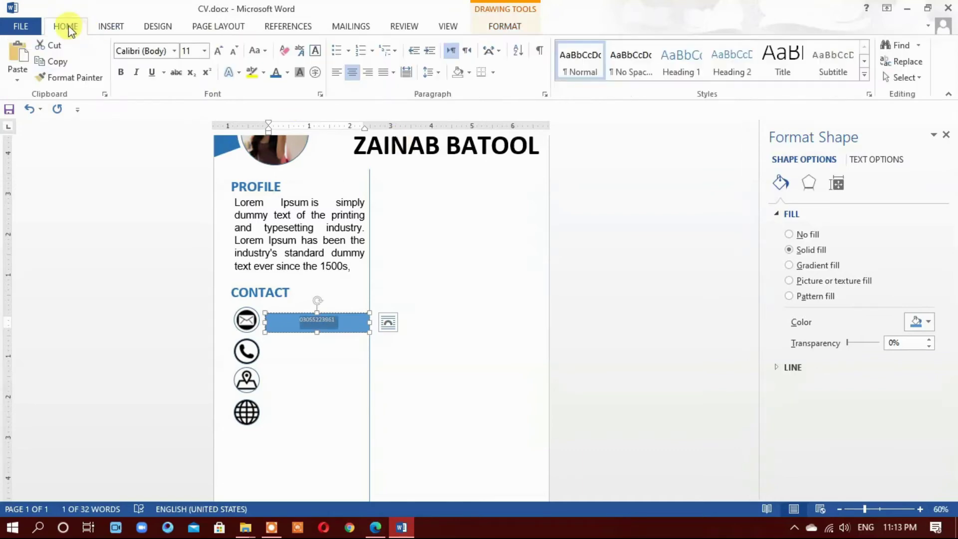
{"action": "left_click", "coordinate": [219, 52]}
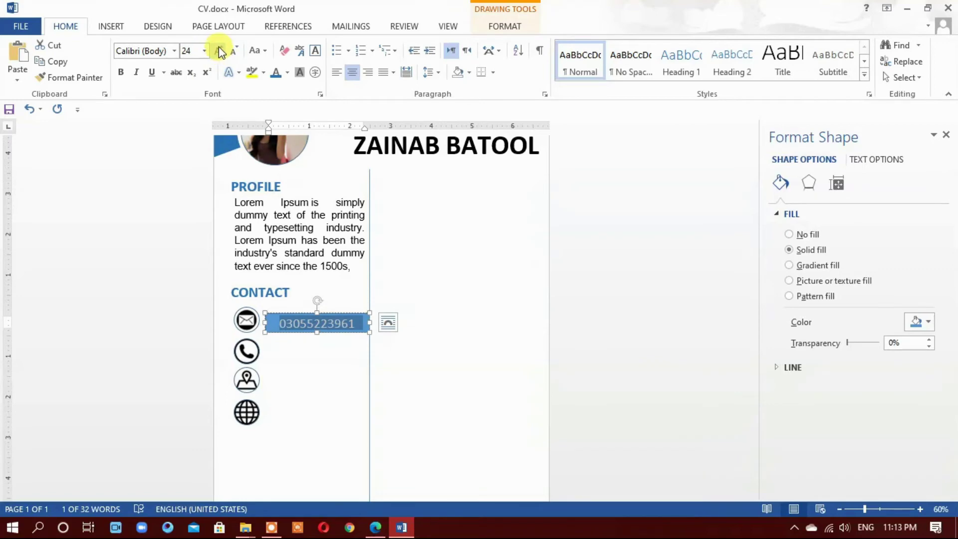
{"action": "left_click", "coordinate": [276, 72]}
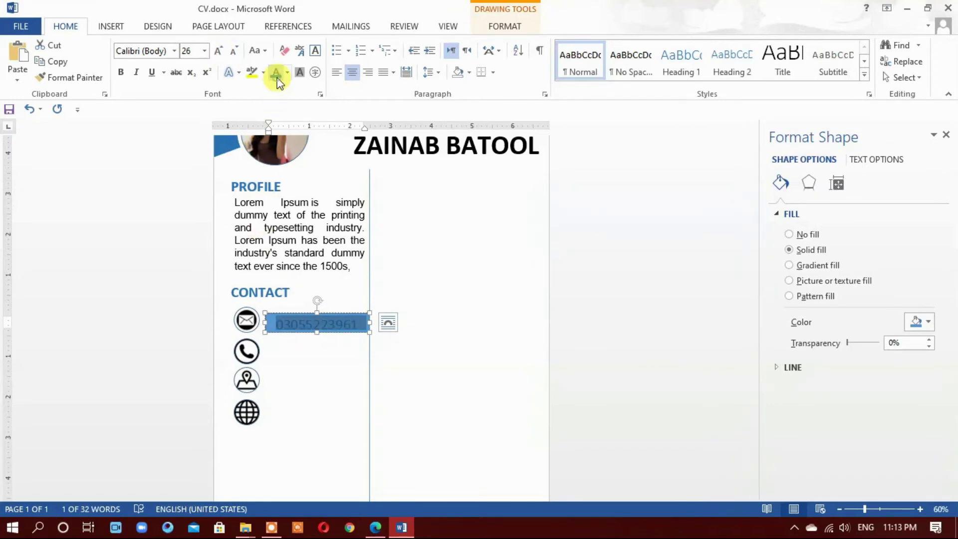
{"action": "scroll", "coordinate": [278, 381], "scroll_direction": "up", "scroll_amount": 2}
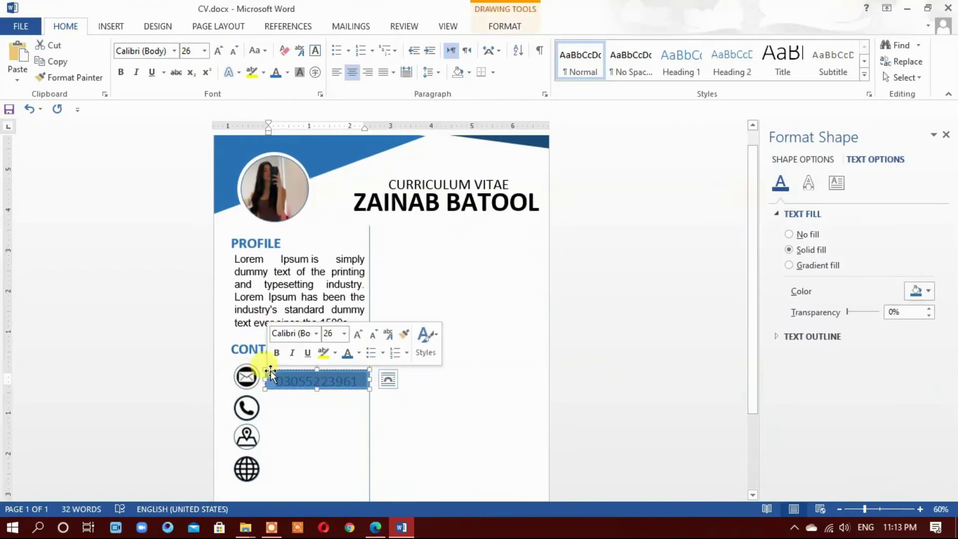
Give the phone-number box no fill and no outline, with black text
{"action": "left_click", "coordinate": [269, 374]}
{"action": "left_click", "coordinate": [334, 45]}
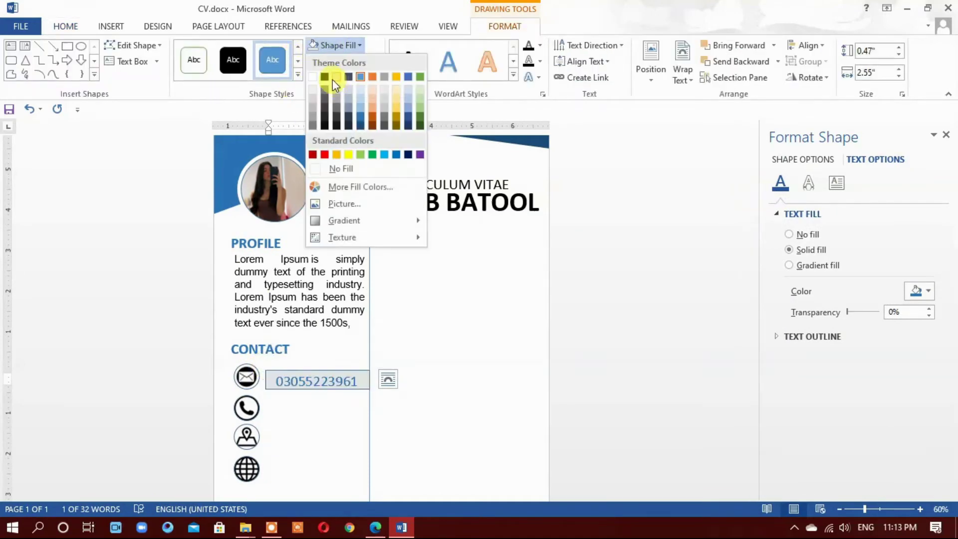
{"action": "left_click", "coordinate": [334, 166]}
{"action": "left_click", "coordinate": [347, 67]}
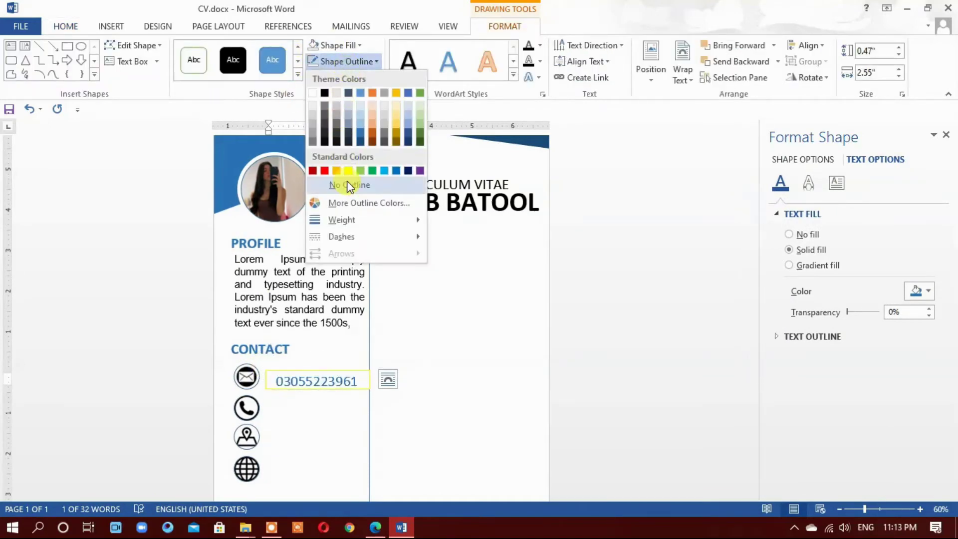
{"action": "left_click", "coordinate": [348, 184]}
{"action": "double_click", "coordinate": [301, 383]}
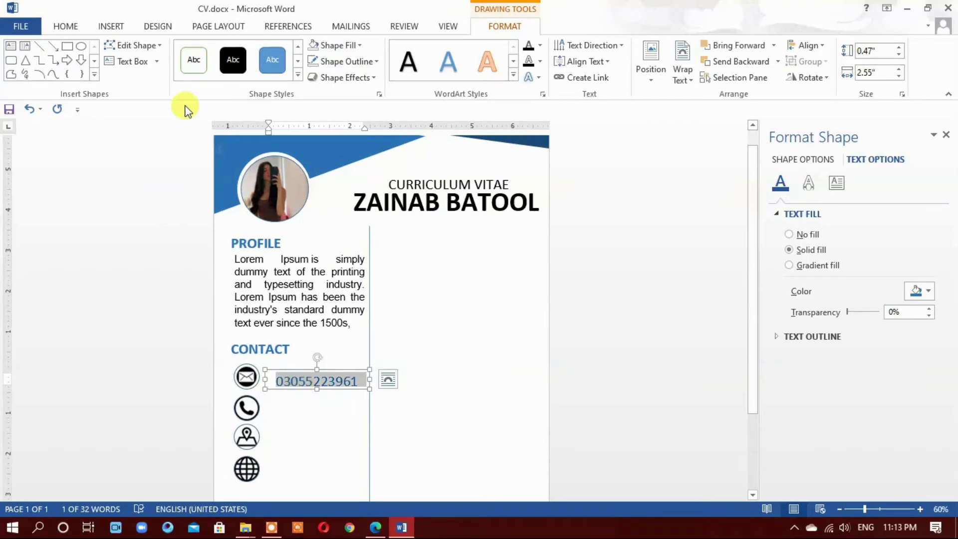
{"action": "left_click", "coordinate": [66, 26]}
{"action": "left_click", "coordinate": [288, 72]}
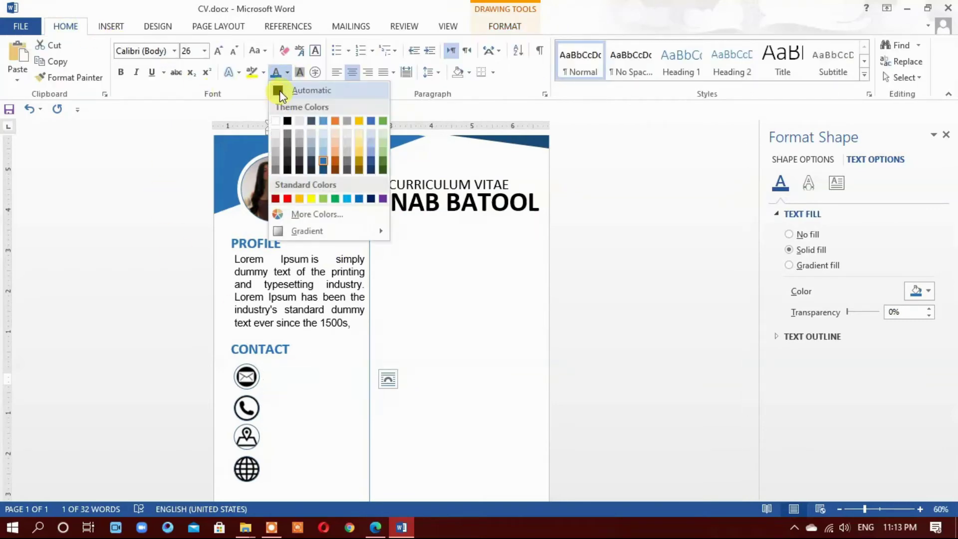
{"action": "left_click", "coordinate": [285, 122]}
{"action": "left_click", "coordinate": [332, 444]}
Align the number box beside the envelope icon and copy it down beside the phone icon
{"action": "left_click", "coordinate": [306, 382]}
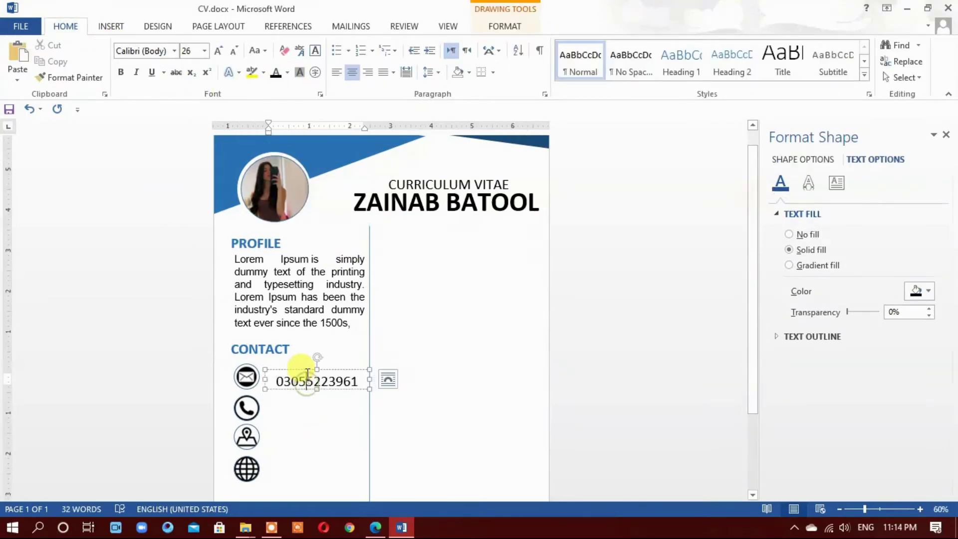
{"action": "left_click_drag", "start_coordinate": [313, 370], "coordinate": [312, 364]}
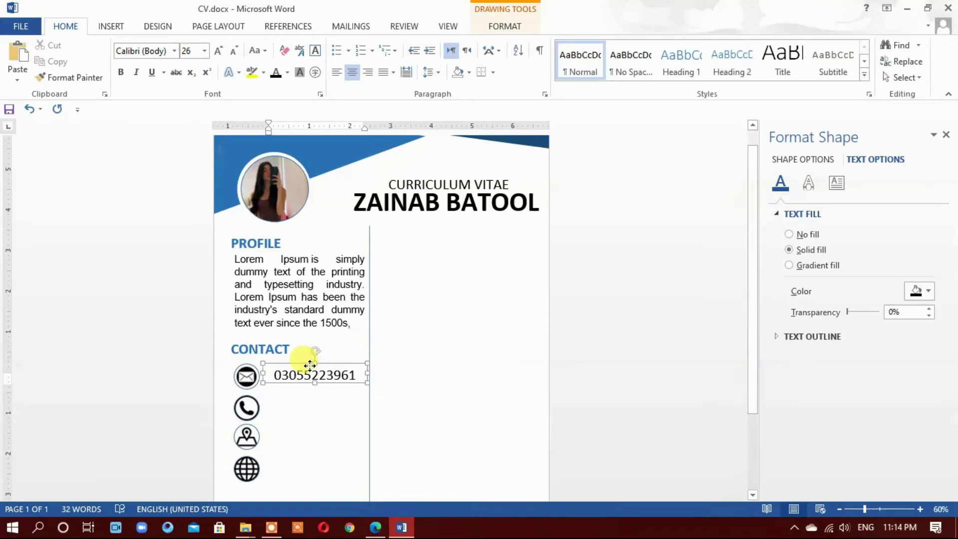
{"action": "scroll", "coordinate": [364, 381], "scroll_direction": "down", "scroll_amount": 1}
{"action": "left_click", "coordinate": [327, 314]}
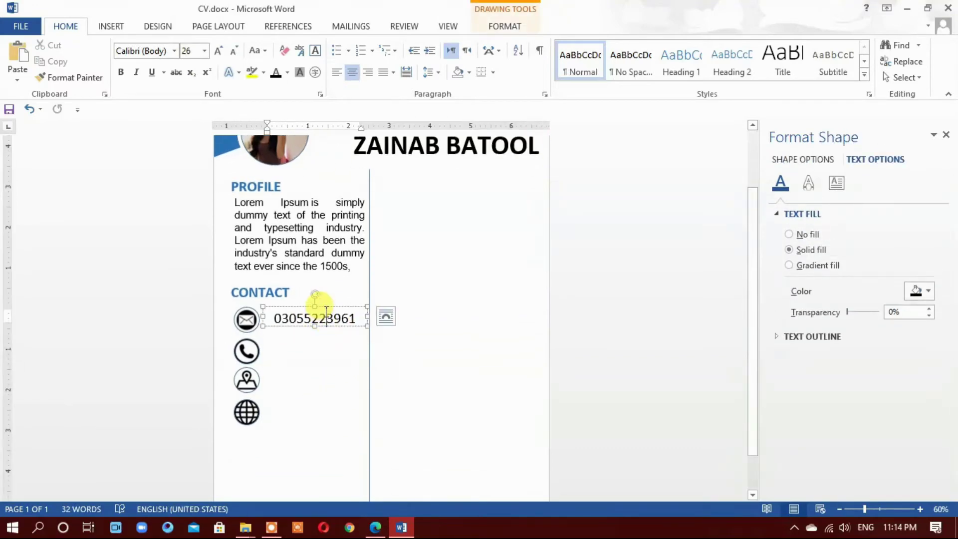
{"action": "left_click_drag", "start_coordinate": [328, 313], "coordinate": [321, 391]}
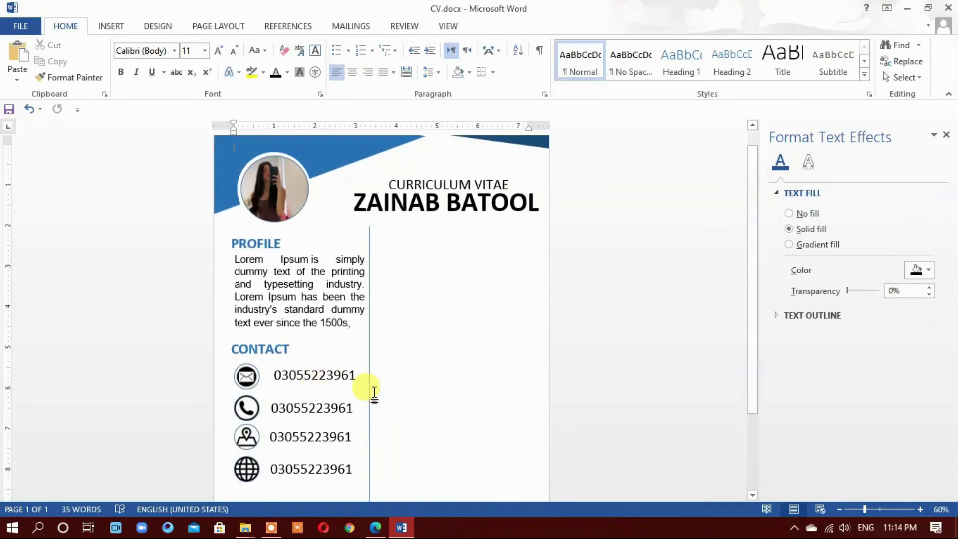
Replace the email-row number with an email address and shrink its font two steps
{"action": "left_click", "coordinate": [317, 388]}
{"action": "double_click", "coordinate": [305, 331]}
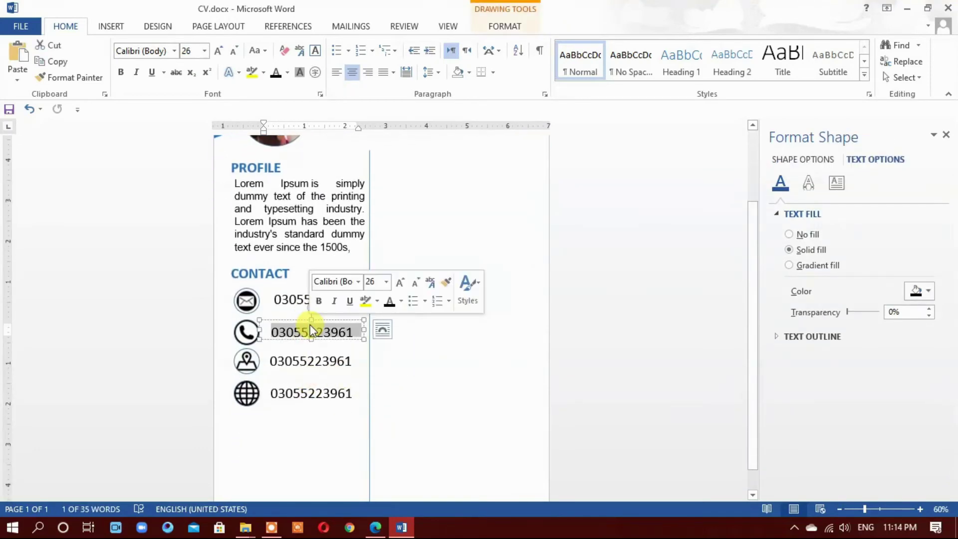
{"action": "double_click", "coordinate": [294, 301]}
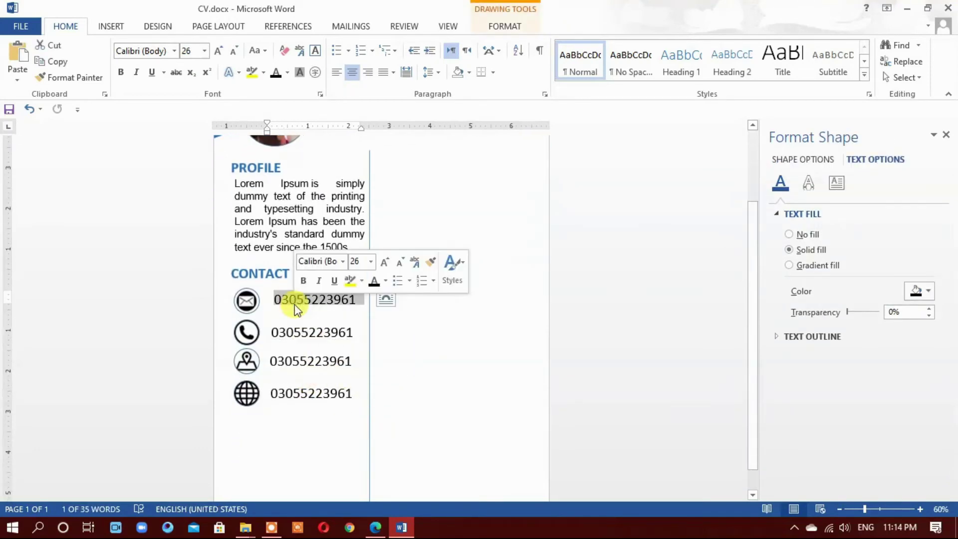
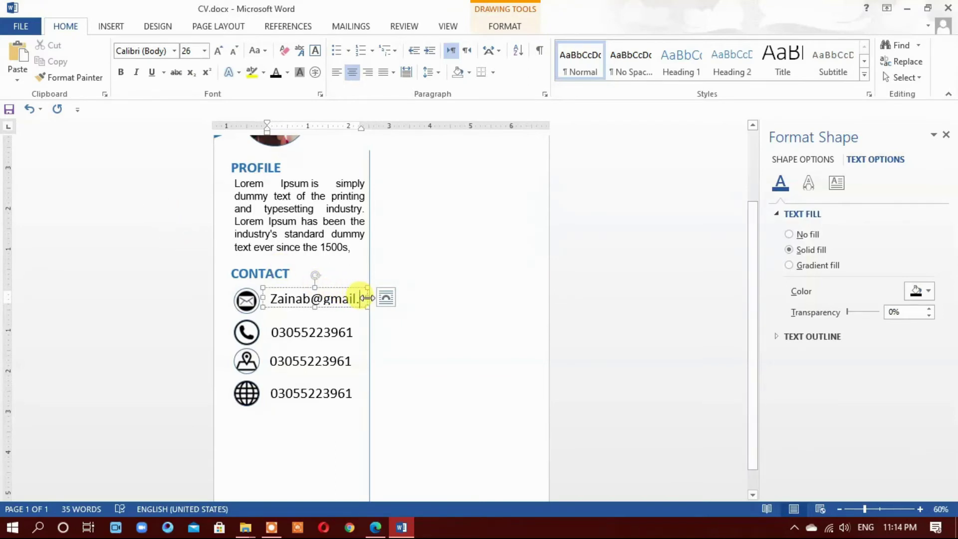
{"action": "left_click_drag", "start_coordinate": [366, 298], "coordinate": [269, 298]}
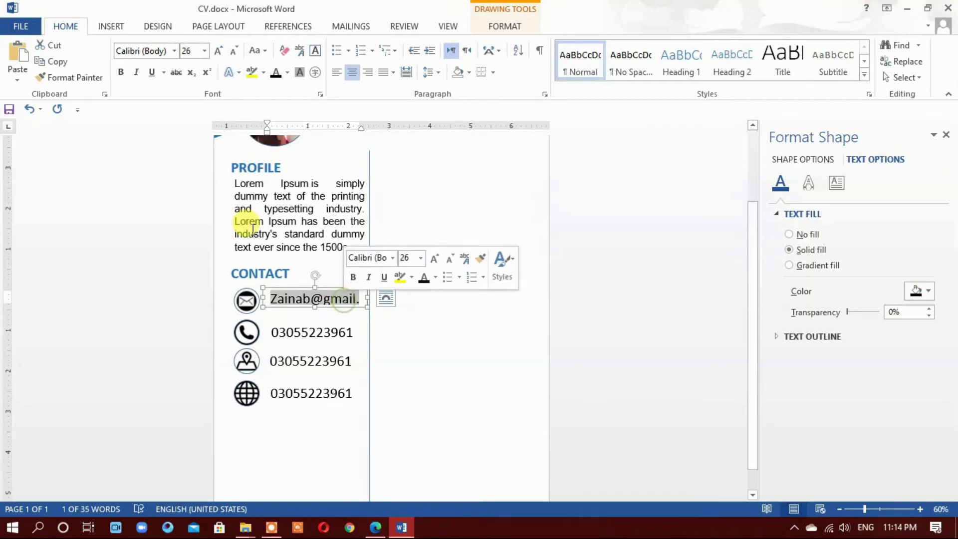
{"action": "left_click", "coordinate": [231, 51]}
{"action": "left_click", "coordinate": [230, 50]}
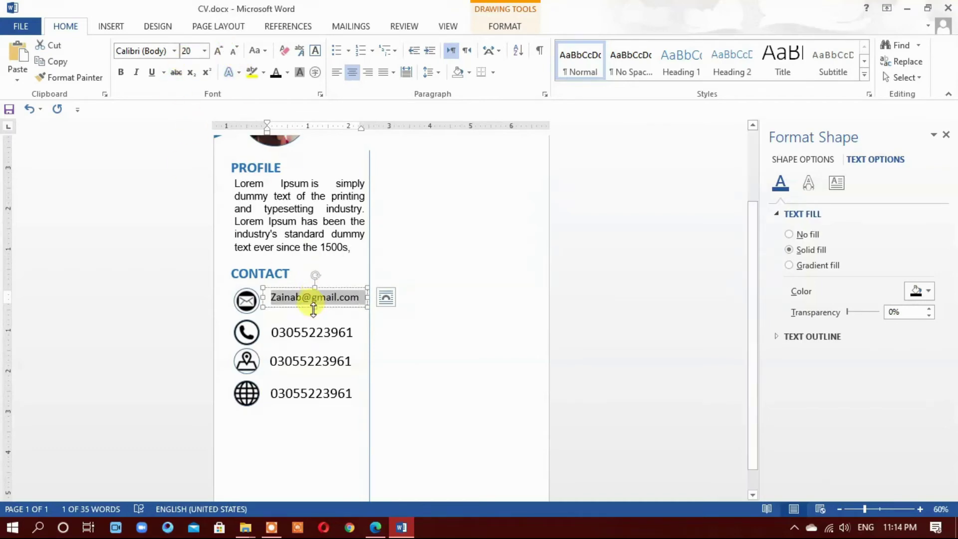
Replace the location-row number with a street address and shrink it one step
{"action": "left_click", "coordinate": [322, 332]}
{"action": "double_click", "coordinate": [316, 363]}
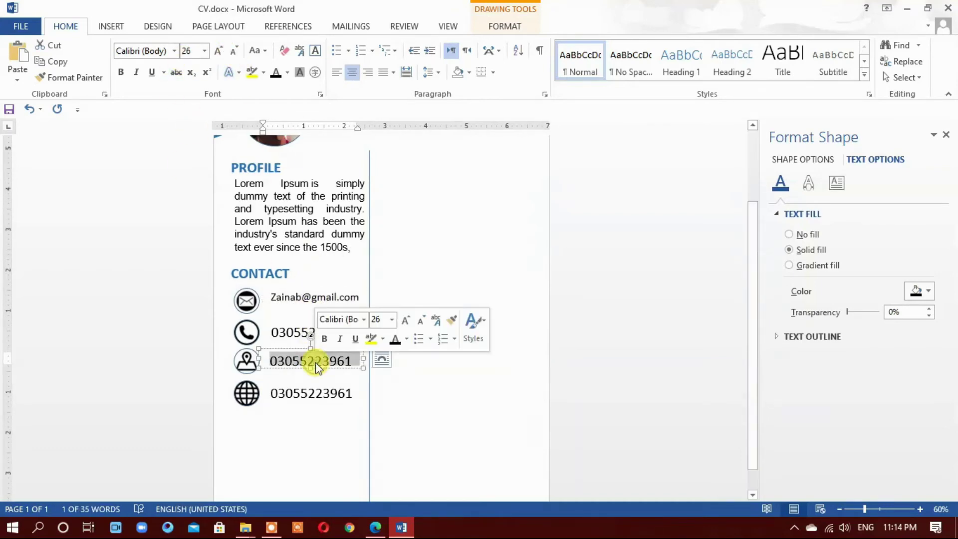
{"action": "type", "text": "House #20,"}
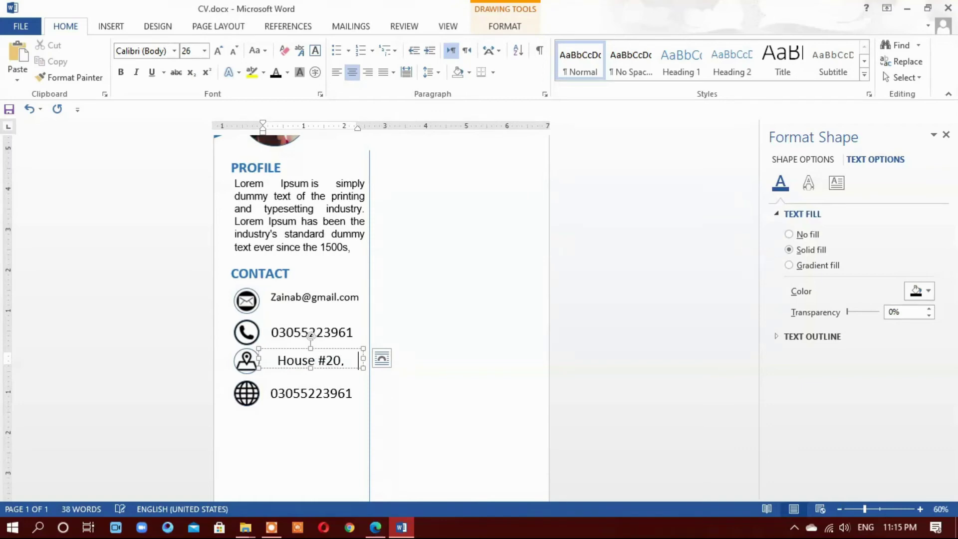
{"action": "left_click_drag", "start_coordinate": [277, 360], "coordinate": [348, 360]}
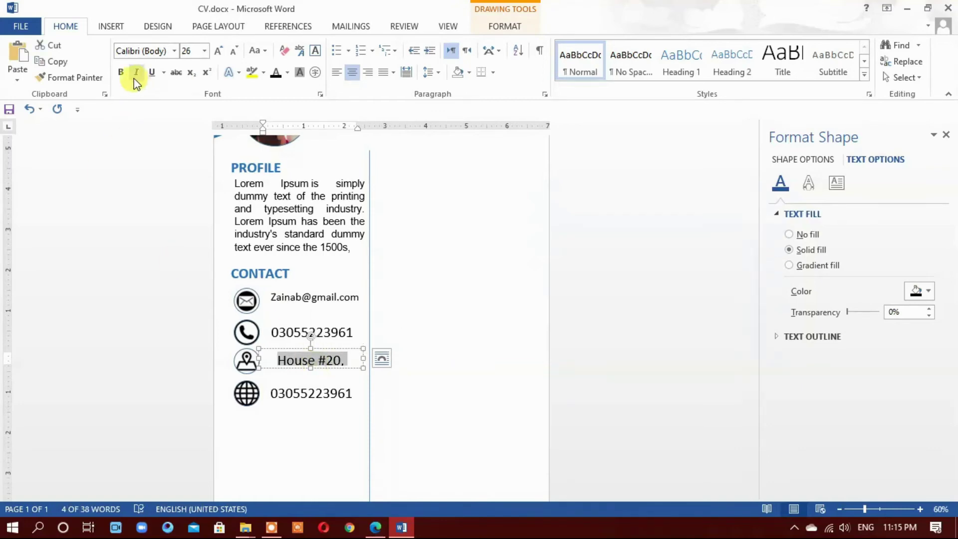
{"action": "left_click", "coordinate": [232, 52]}
{"action": "left_click", "coordinate": [233, 52]}
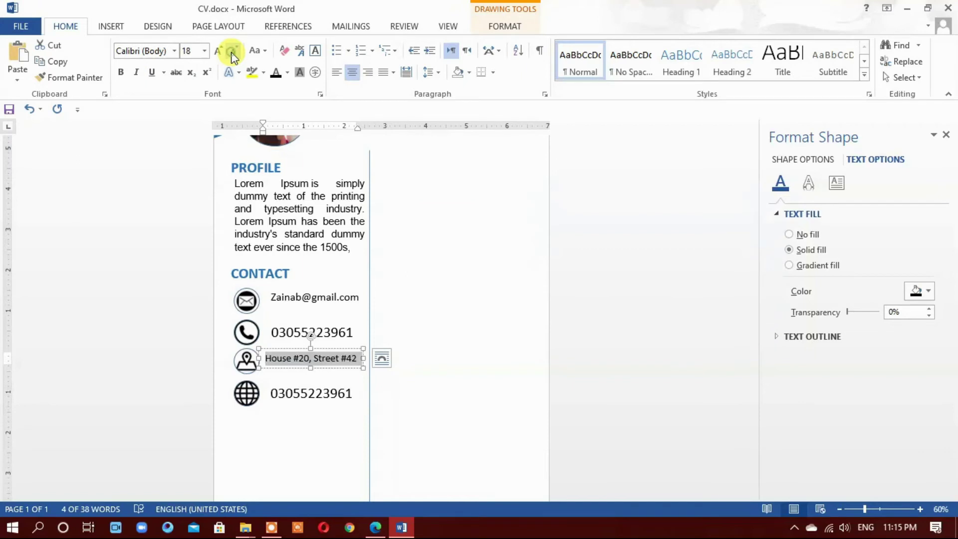
Shrink the phone number two steps and replace the bottom-row number with a website address
{"action": "double_click", "coordinate": [299, 331]}
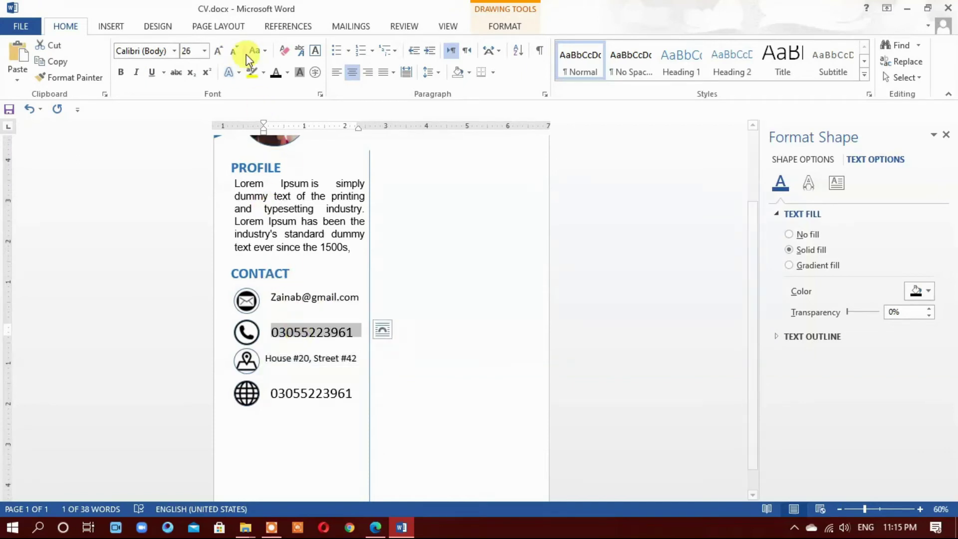
{"action": "left_click", "coordinate": [232, 50]}
{"action": "left_click", "coordinate": [233, 51]}
{"action": "double_click", "coordinate": [323, 398]}
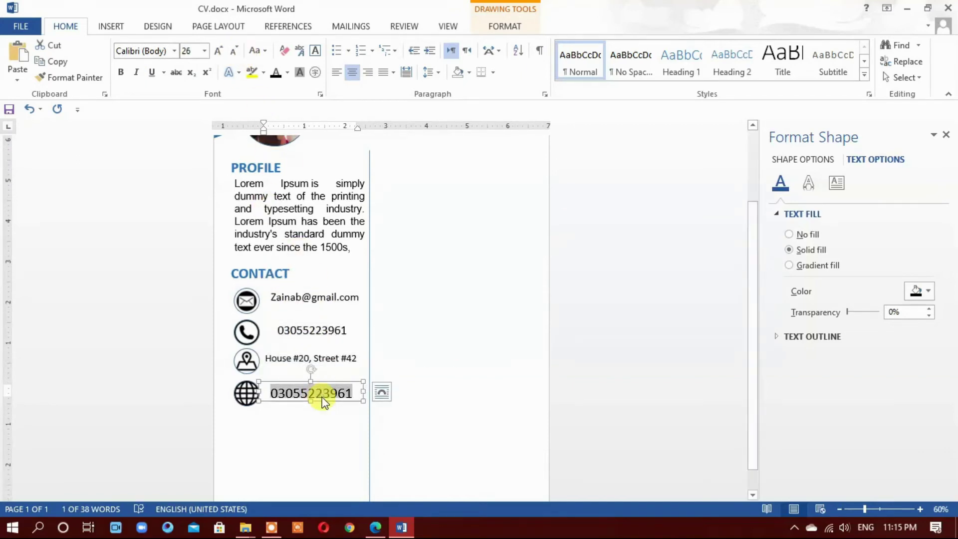
{"action": "type", "text": "www.zainab.co"}
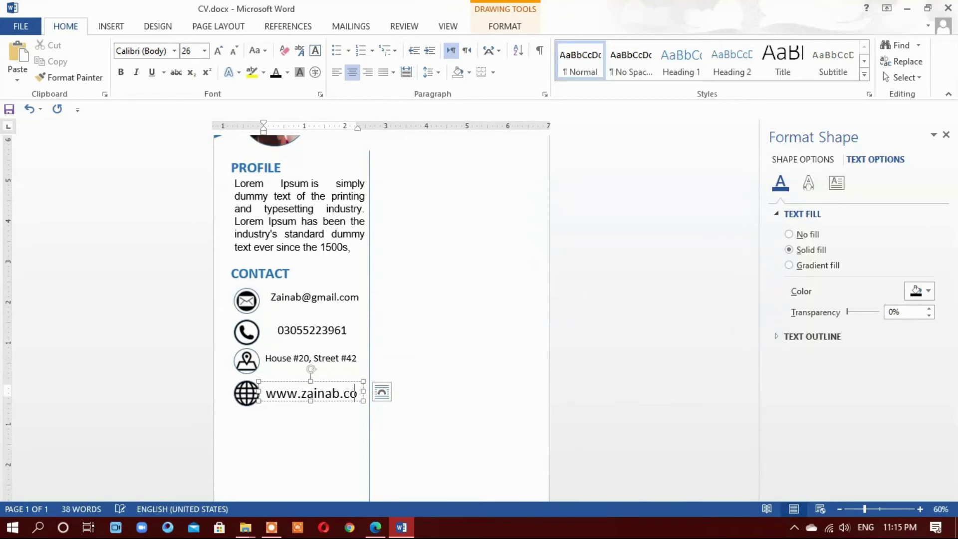
{"action": "double_click", "coordinate": [321, 397]}
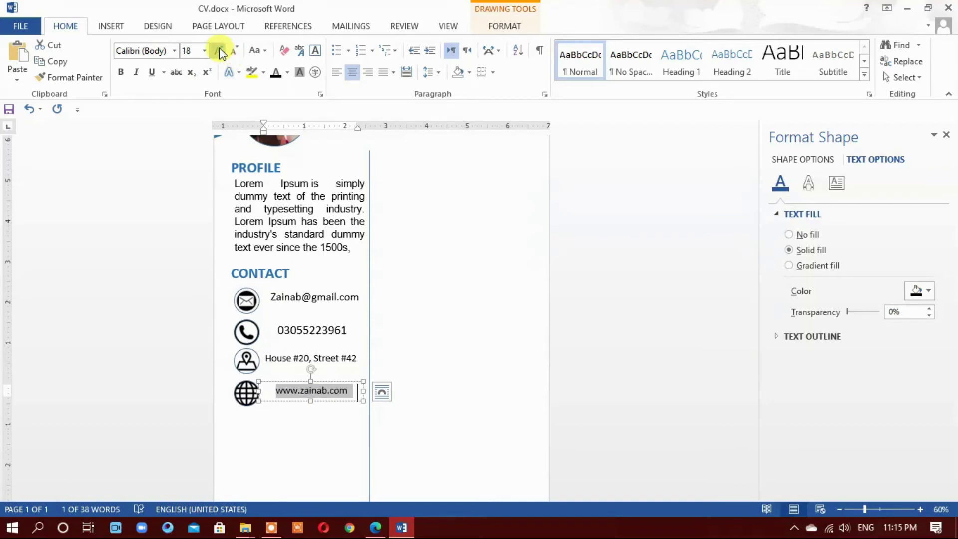
Shrink the address line to 18 pt and the phone number one more step
{"action": "triple_click", "coordinate": [268, 357]}
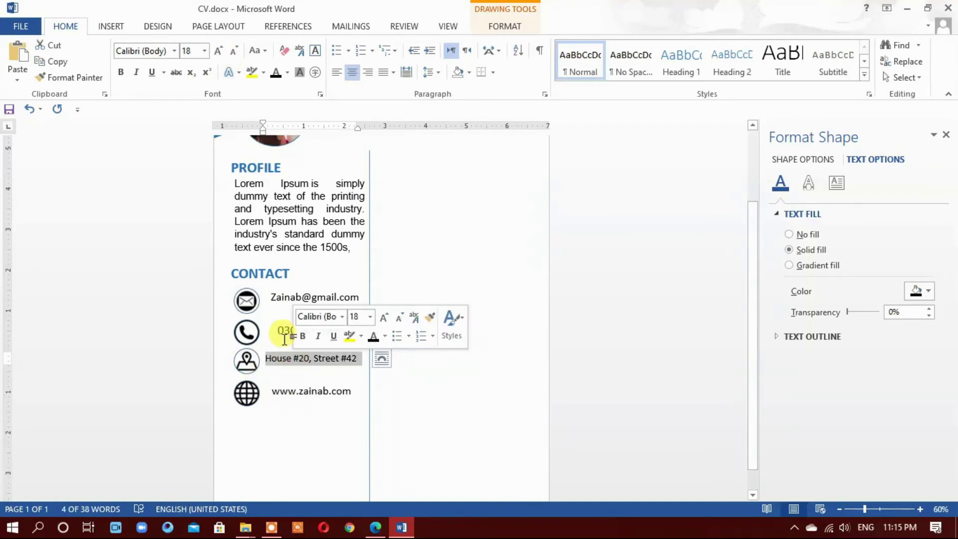
{"action": "left_click", "coordinate": [239, 52]}
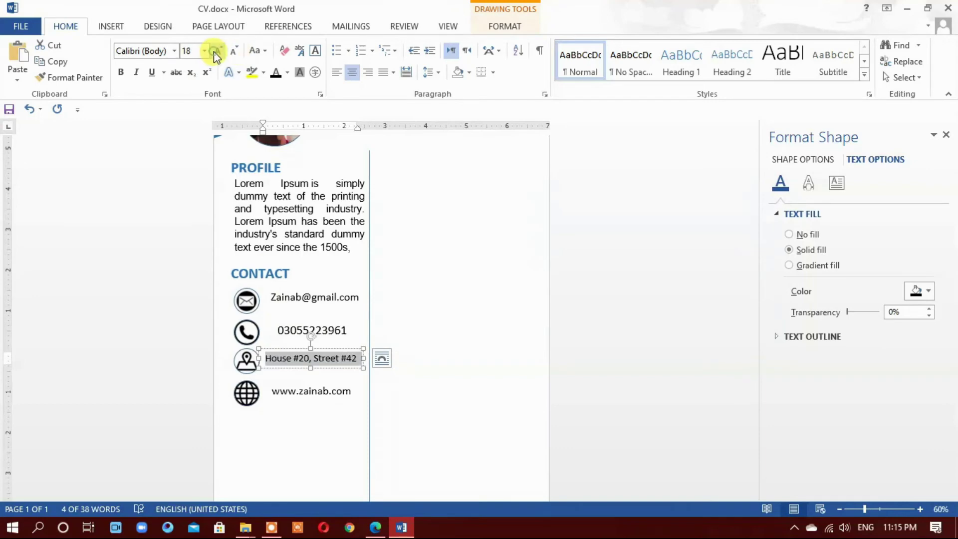
{"action": "triple_click", "coordinate": [280, 329]}
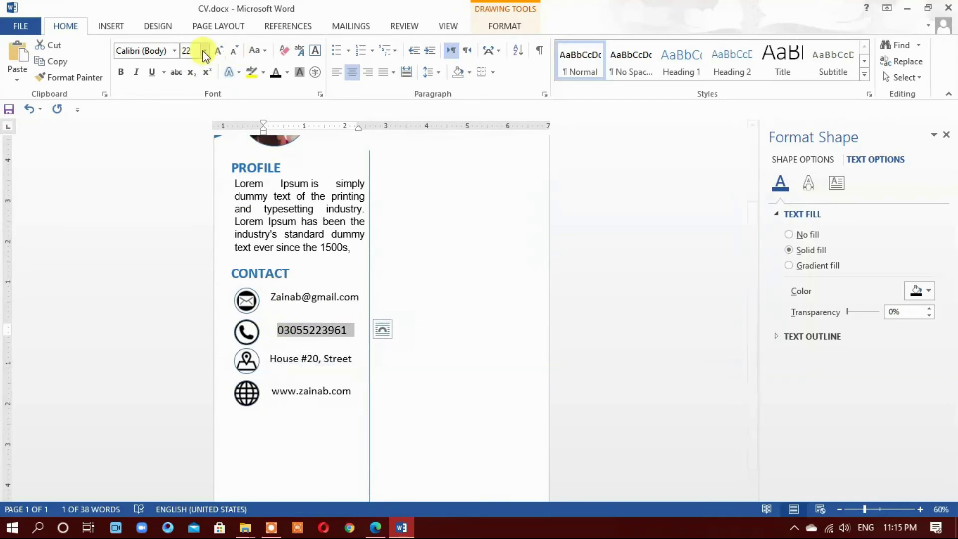
{"action": "left_click", "coordinate": [235, 53]}
{"action": "double_click", "coordinate": [276, 296]}
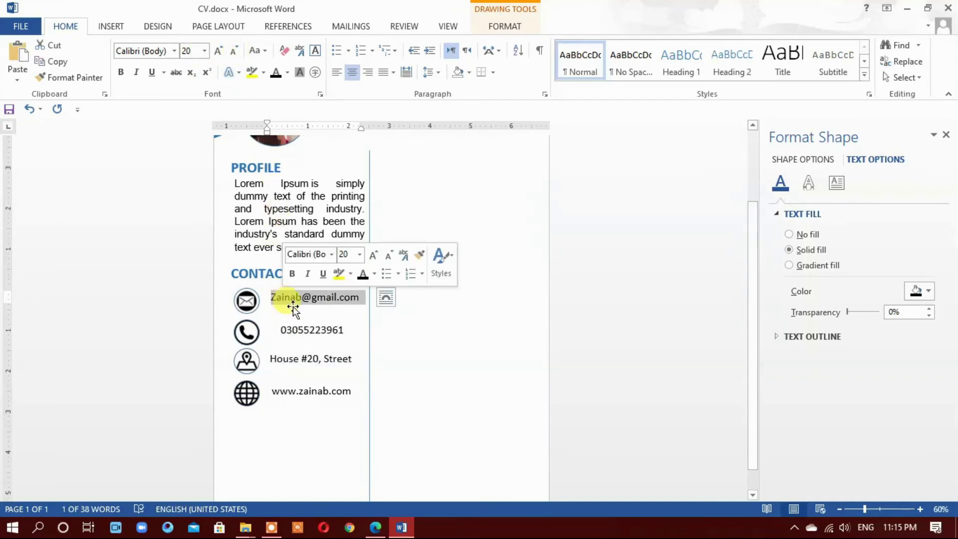
{"action": "left_click", "coordinate": [430, 377]}
{"action": "scroll", "coordinate": [423, 396], "scroll_direction": "up", "scroll_amount": 2}
{"action": "scroll", "coordinate": [424, 397], "scroll_direction": "down", "scroll_amount": 2}
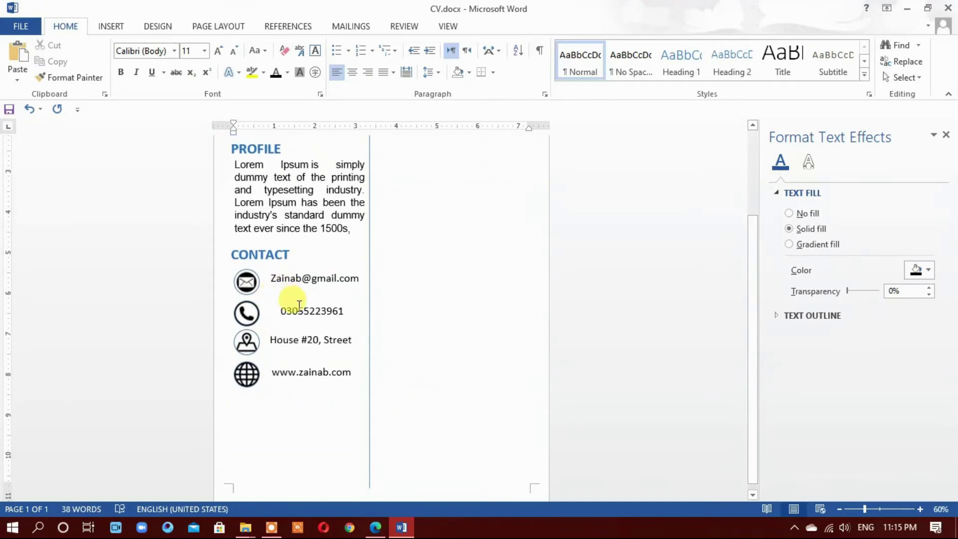
Nudge the phone number and website text boxes left so they line up
{"action": "left_click", "coordinate": [299, 306]}
{"action": "left_click_drag", "start_coordinate": [324, 300], "coordinate": [313, 301]}
{"action": "left_click", "coordinate": [295, 350]}
{"action": "left_click", "coordinate": [288, 370]}
{"action": "left_click_drag", "start_coordinate": [293, 362], "coordinate": [290, 360]}
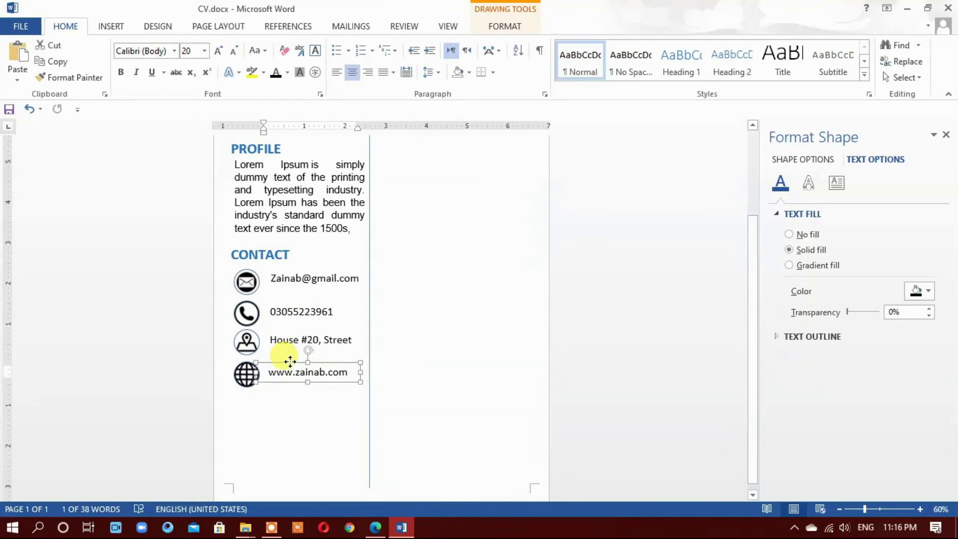
{"action": "left_click", "coordinate": [421, 359]}
Copy the blue CONTACT heading below the contact list and retype it as HOBBIES
{"action": "left_click", "coordinate": [258, 250]}
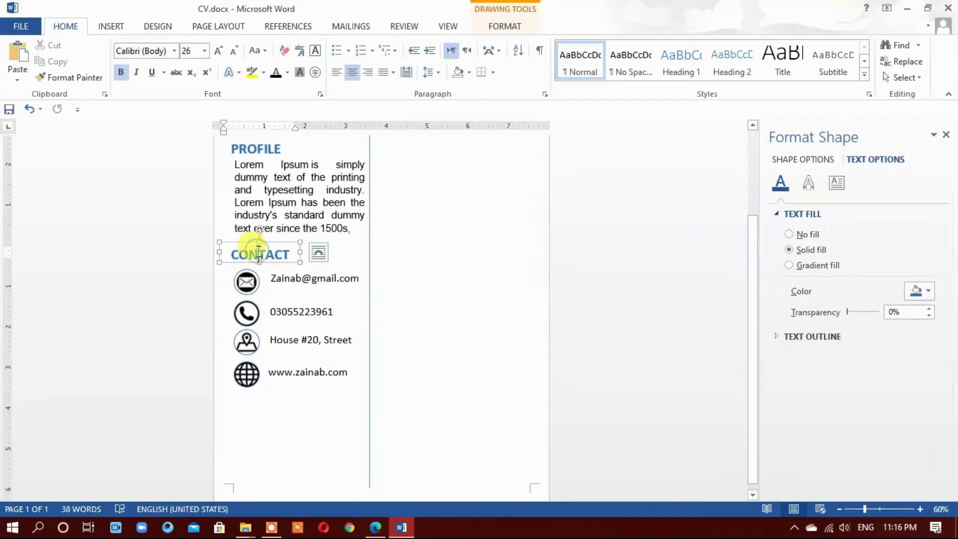
{"action": "left_click_drag", "start_coordinate": [270, 243], "coordinate": [273, 402]}
{"action": "double_click", "coordinate": [273, 402]}
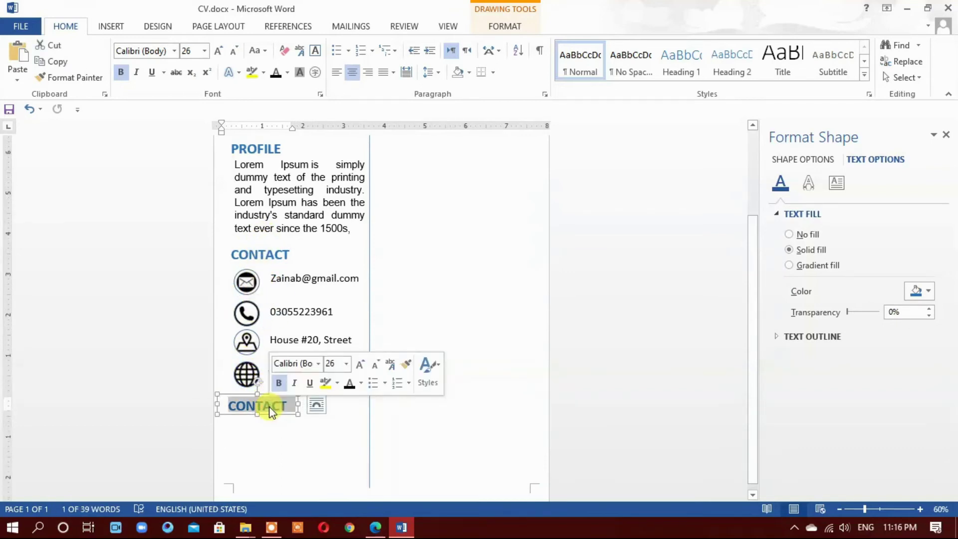
{"action": "key", "text": "BackSpace"}
{"action": "type", "text": "Ho"}
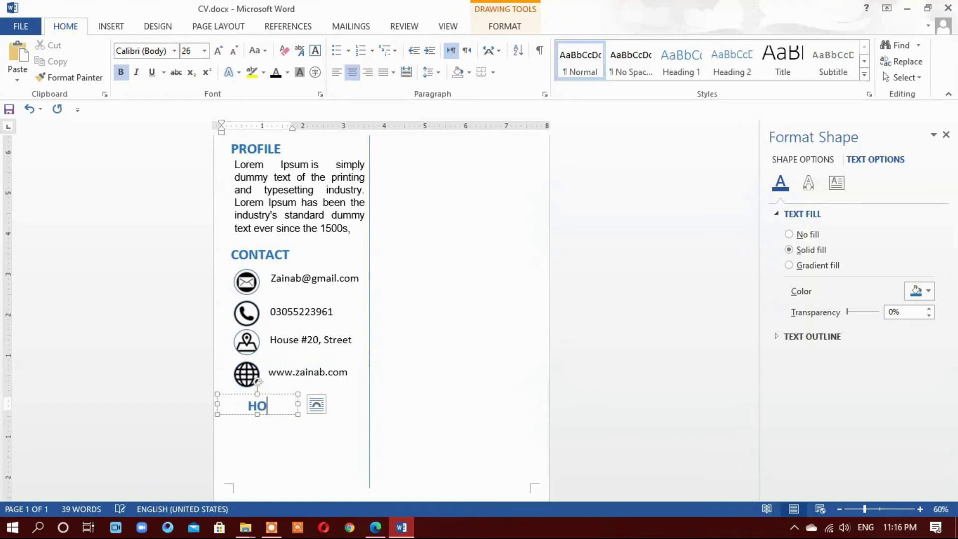
{"action": "left_click", "coordinate": [297, 469]}
{"action": "scroll", "coordinate": [296, 454], "scroll_direction": "up", "scroll_amount": 2}
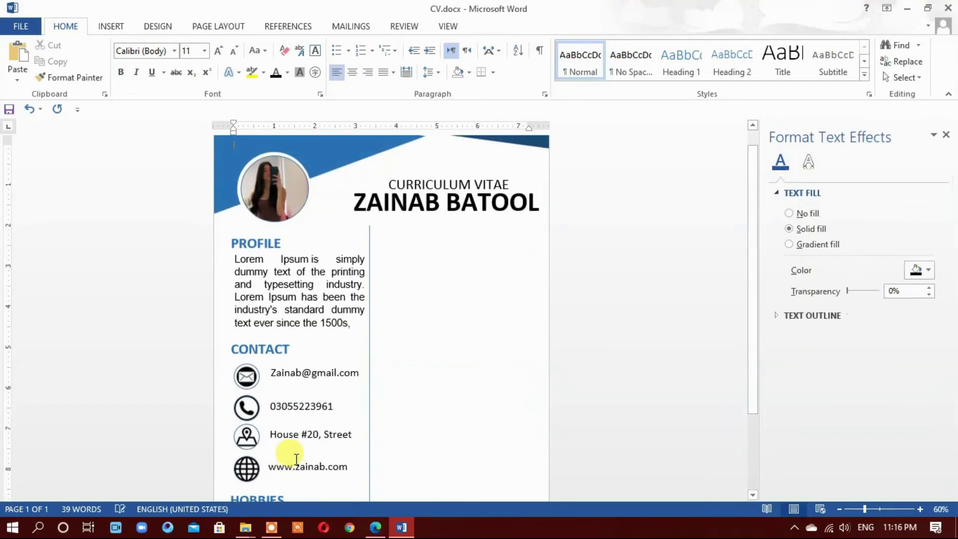
{"action": "scroll", "coordinate": [296, 457], "scroll_direction": "down", "scroll_amount": 2}
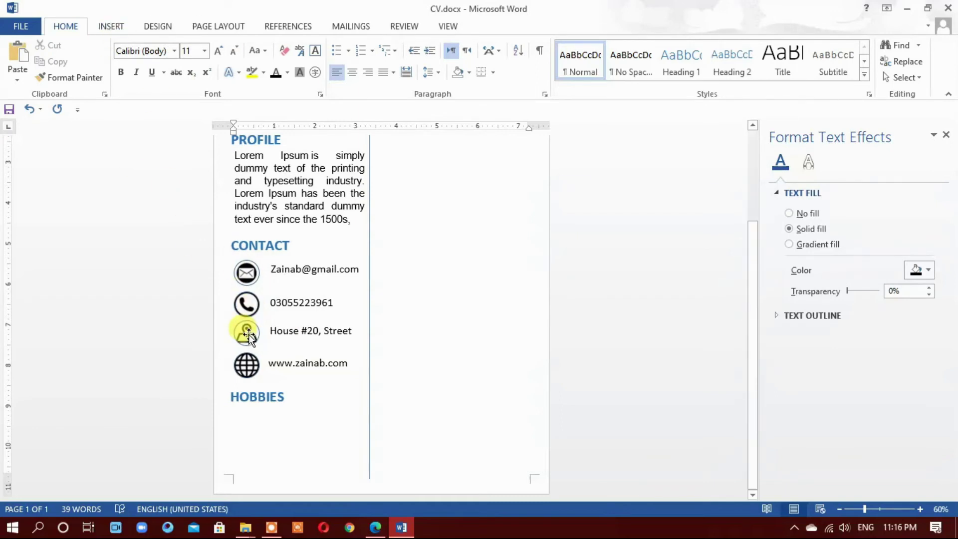
Place copies of the globe and location icons in a two-by-two grid under HOBBIES
{"action": "left_click_drag", "start_coordinate": [246, 364], "coordinate": [244, 419]}
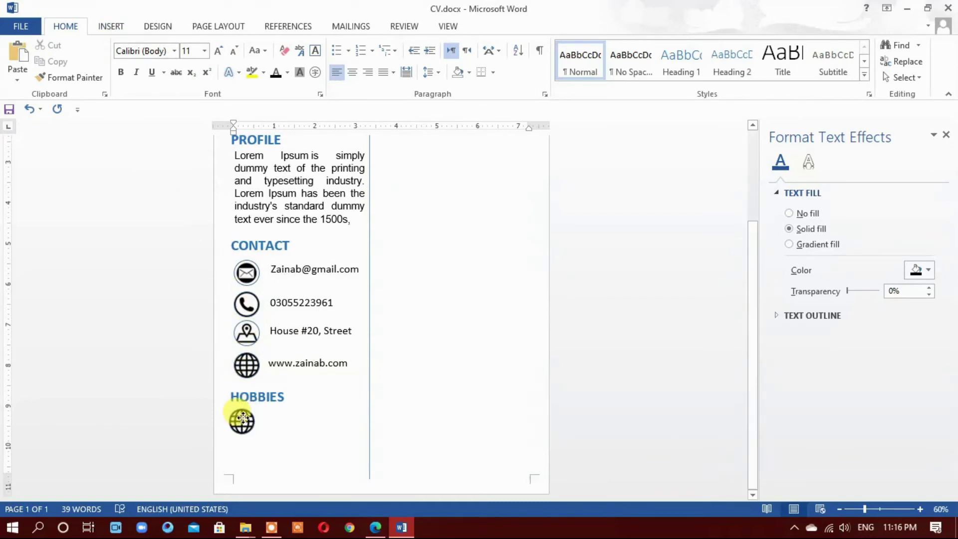
{"action": "left_click", "coordinate": [245, 416]}
{"action": "left_click_drag", "start_coordinate": [243, 332], "coordinate": [303, 422]}
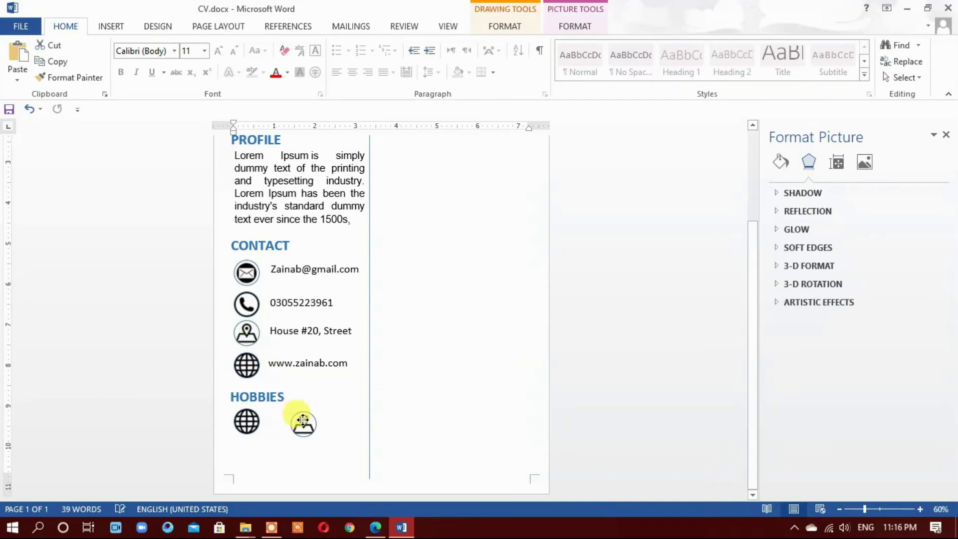
{"action": "left_click_drag", "start_coordinate": [246, 364], "coordinate": [298, 457]}
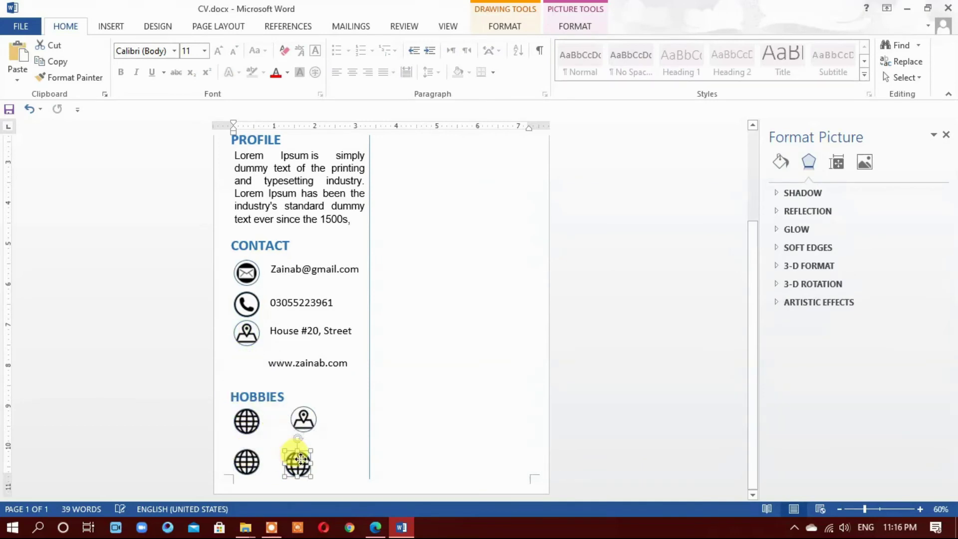
{"action": "left_click", "coordinate": [308, 460]}
{"action": "scroll", "coordinate": [320, 398], "scroll_direction": "down", "scroll_amount": 3}
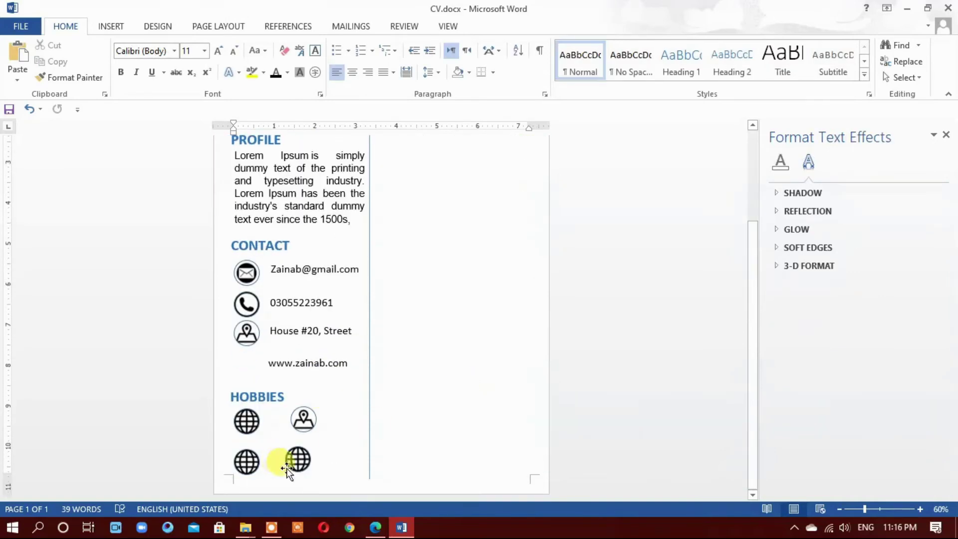
Picture-fill the top two HOBBIES circles with the book icon and music-512.png
{"action": "left_click", "coordinate": [246, 421]}
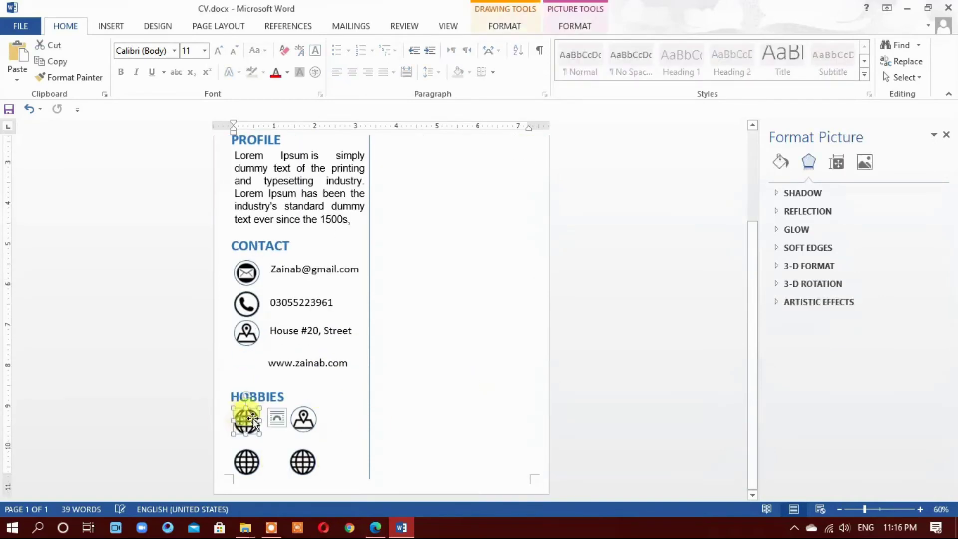
{"action": "left_click", "coordinate": [781, 162]}
{"action": "left_click", "coordinate": [789, 260]}
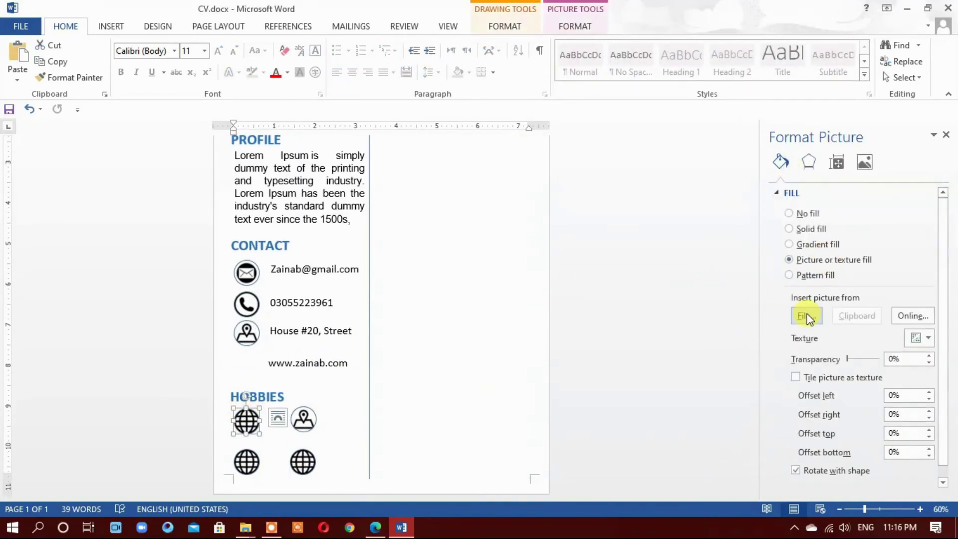
{"action": "left_click", "coordinate": [806, 314]}
{"action": "left_click", "coordinate": [256, 228]}
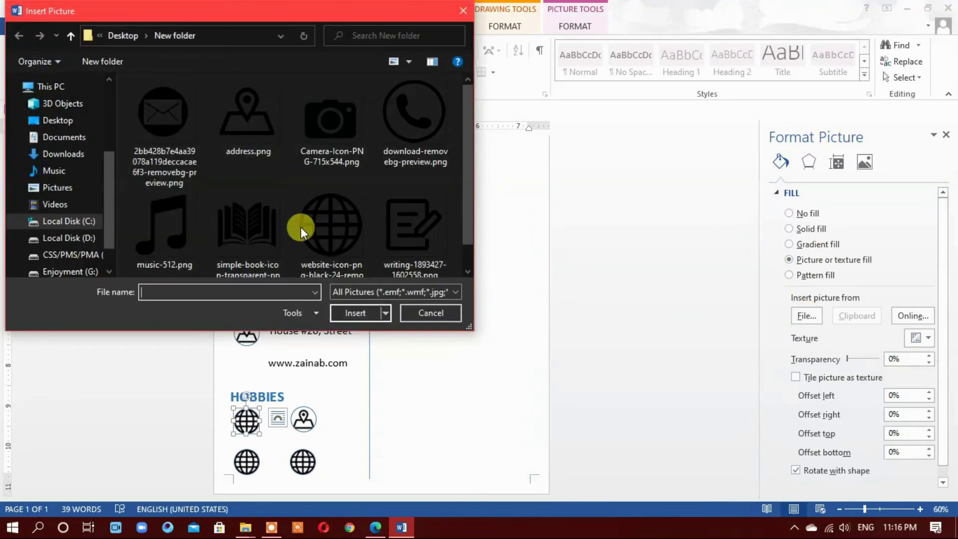
{"action": "left_click", "coordinate": [342, 314]}
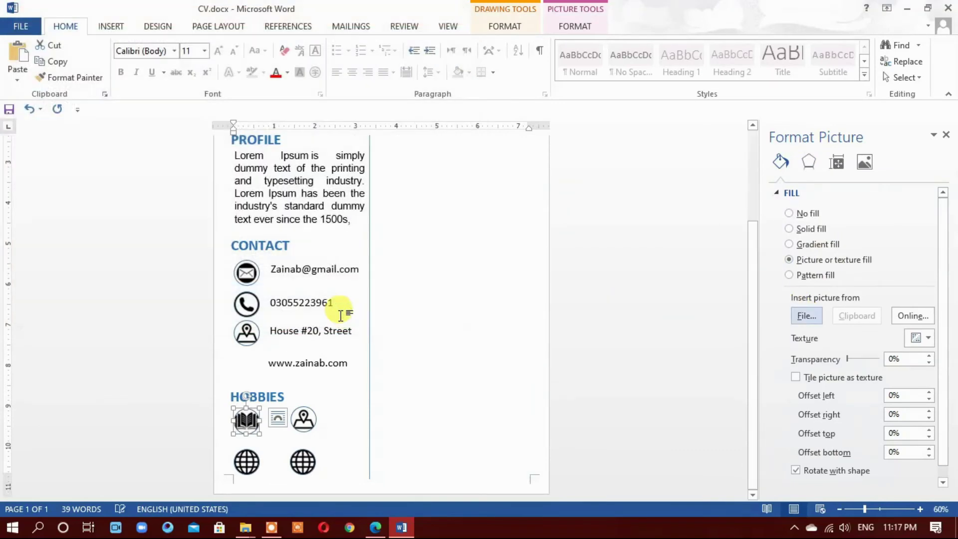
{"action": "left_click", "coordinate": [303, 418]}
{"action": "left_click", "coordinate": [805, 316]}
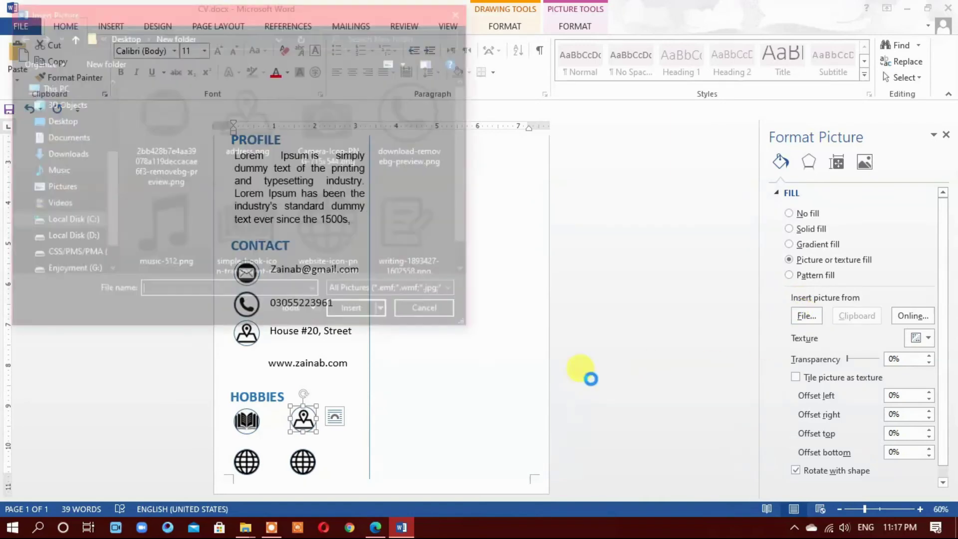
{"action": "left_click", "coordinate": [165, 227]}
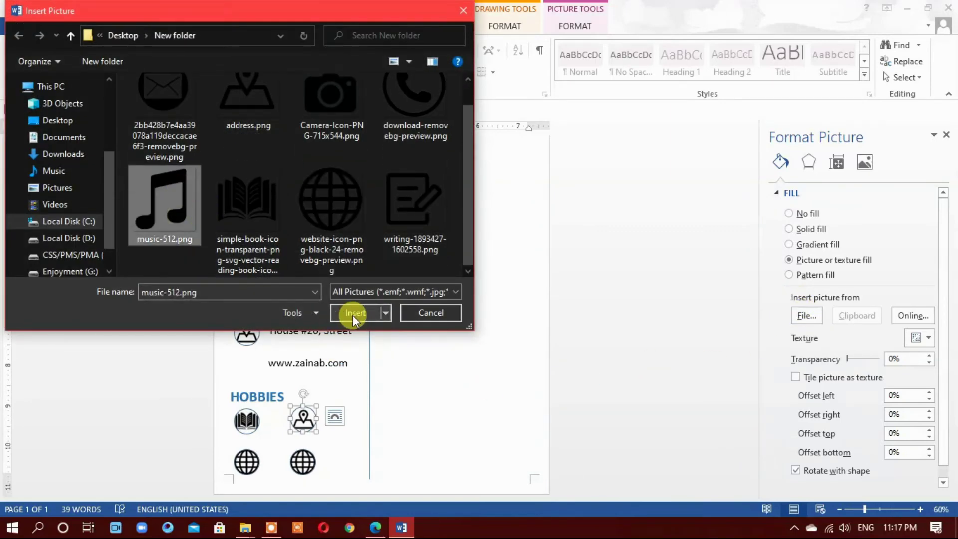
{"action": "left_click", "coordinate": [350, 313]}
Fill the bottom two circles with writing-1893427-1602558.png and Camera-Icon-PNG-715x544.png
{"action": "left_click", "coordinate": [247, 461]}
{"action": "left_click", "coordinate": [806, 315]}
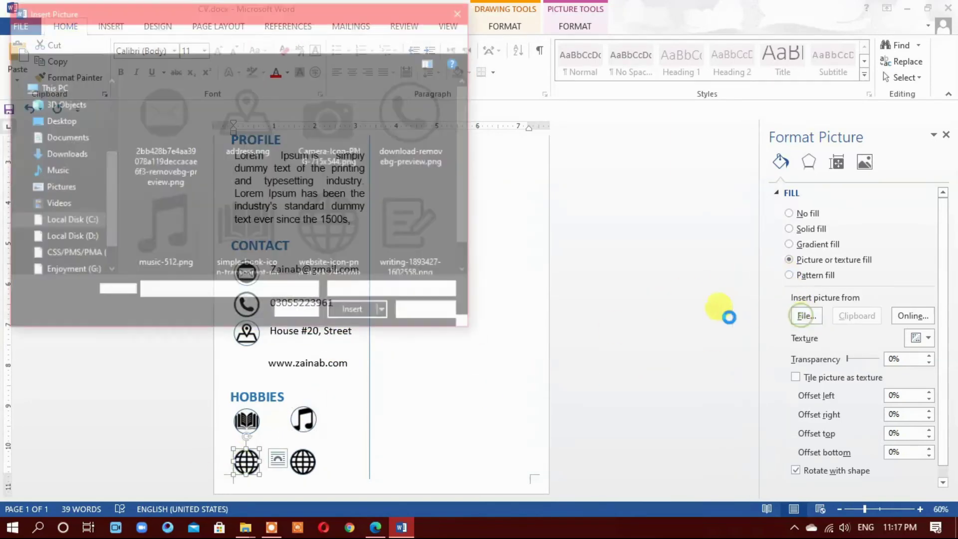
{"action": "left_click", "coordinate": [409, 211]}
{"action": "left_click", "coordinate": [355, 313]}
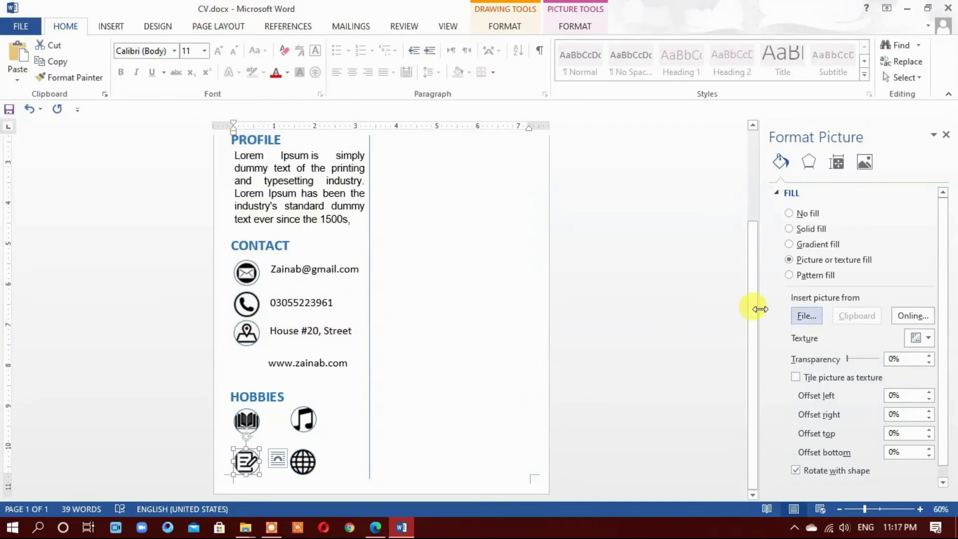
{"action": "left_click", "coordinate": [298, 463]}
{"action": "left_click", "coordinate": [806, 315]}
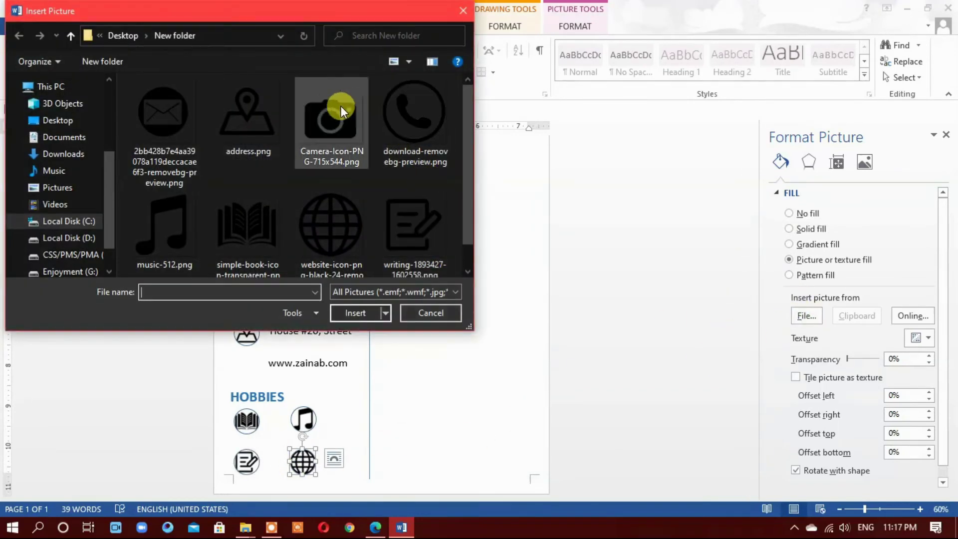
{"action": "left_click", "coordinate": [327, 117]}
{"action": "left_click", "coordinate": [356, 313]}
Check the new music and camera icons' formatting, then deselect them
{"action": "left_click", "coordinate": [413, 422]}
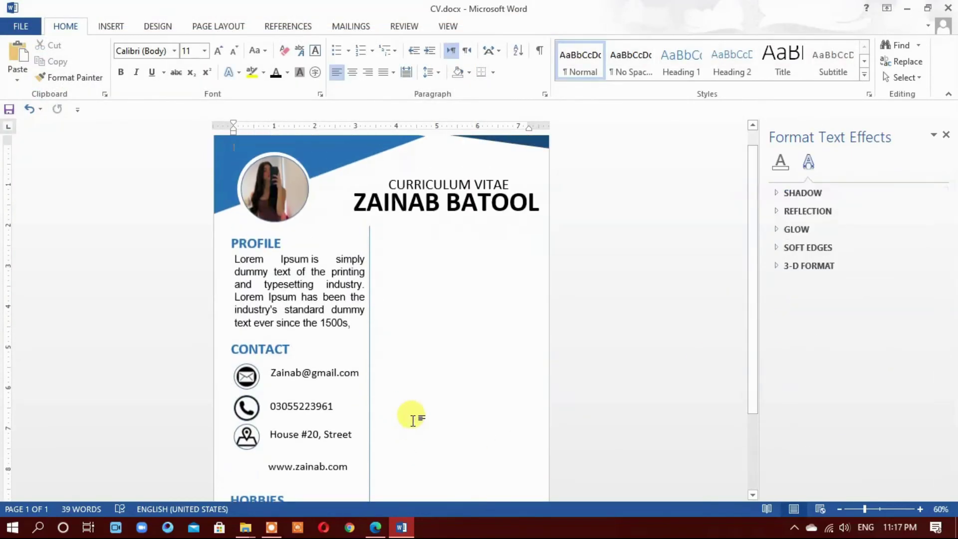
{"action": "left_click", "coordinate": [319, 330]}
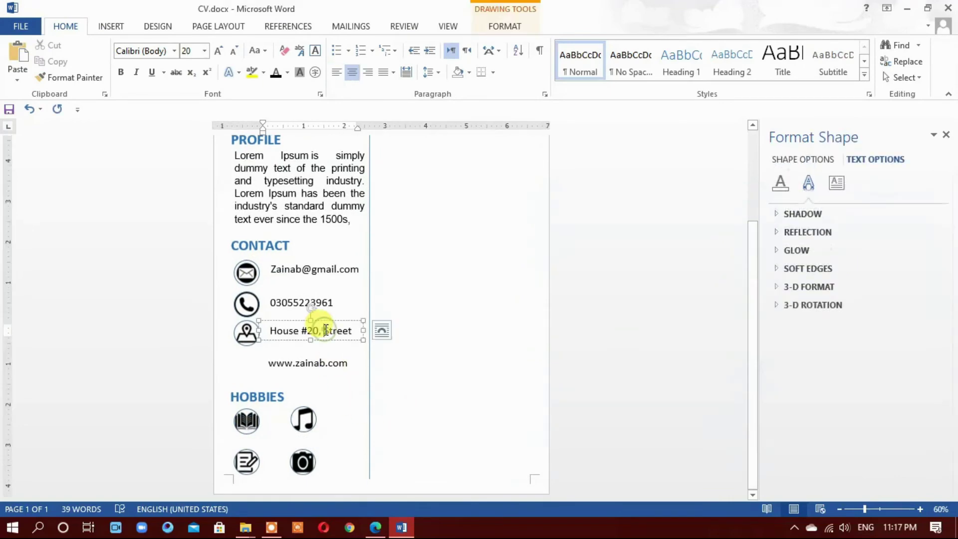
{"action": "left_click", "coordinate": [301, 419]}
{"action": "left_click", "coordinate": [302, 462]}
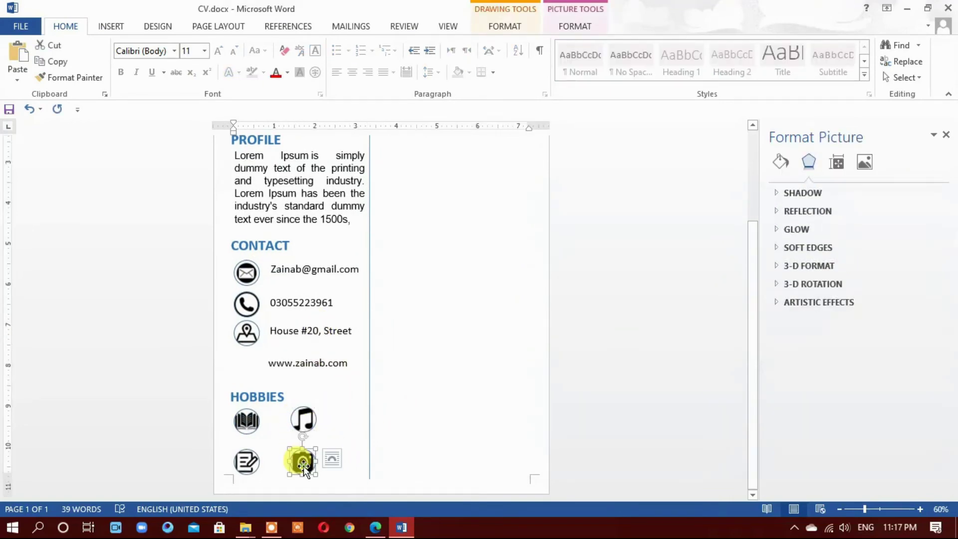
{"action": "double_click", "coordinate": [305, 464]}
{"action": "left_click", "coordinate": [421, 433]}
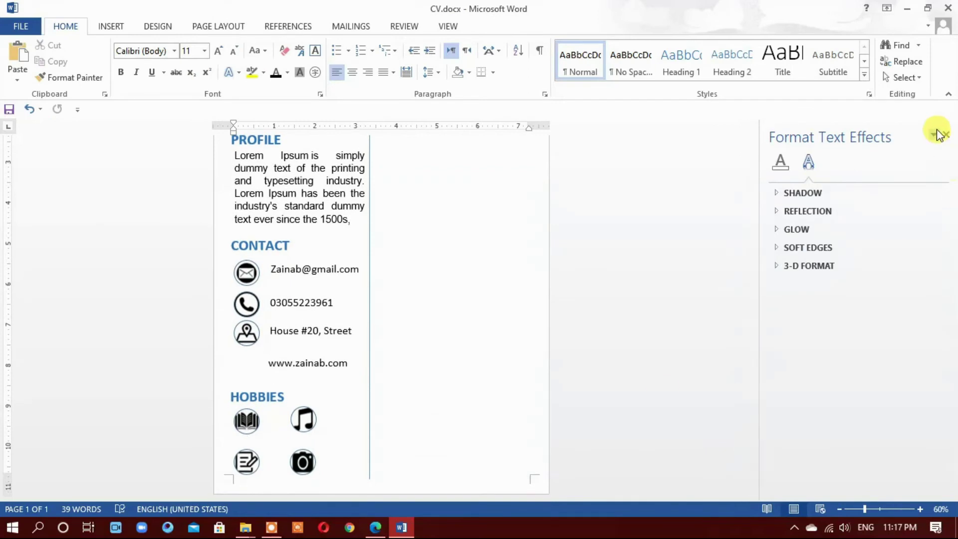
{"action": "left_click", "coordinate": [945, 135]}
{"action": "scroll", "coordinate": [627, 243], "scroll_direction": "down", "scroll_amount": 3}
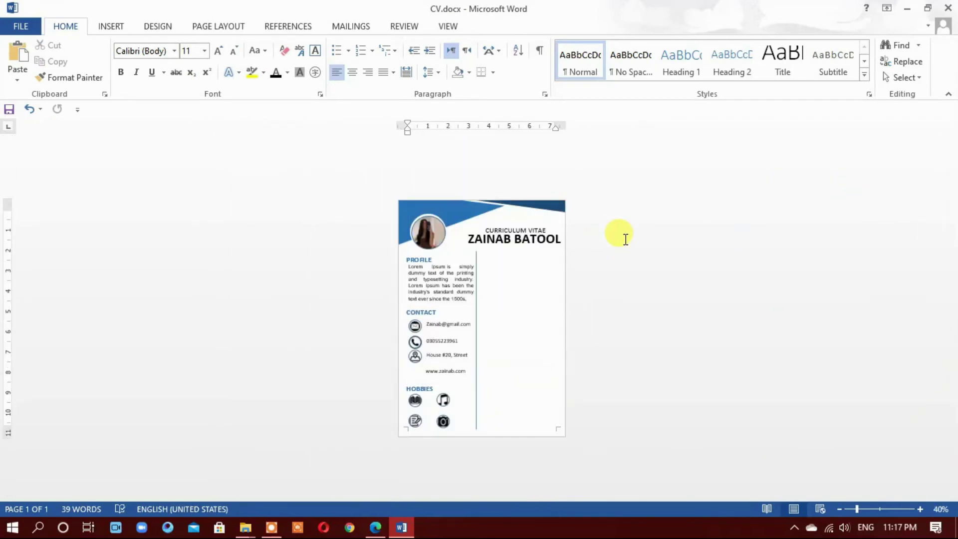
{"action": "scroll", "coordinate": [625, 240], "scroll_direction": "up", "scroll_amount": 1}
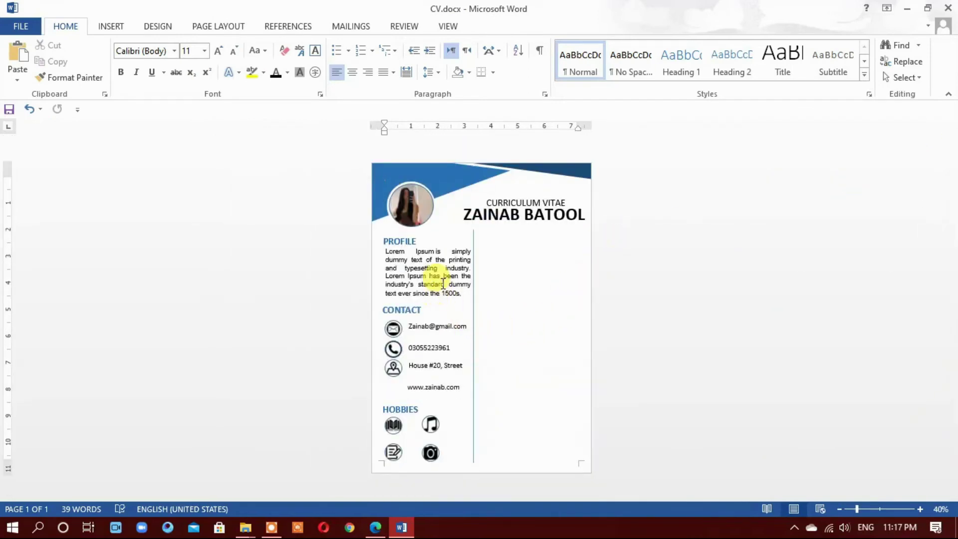
{"action": "left_click", "coordinate": [462, 289]}
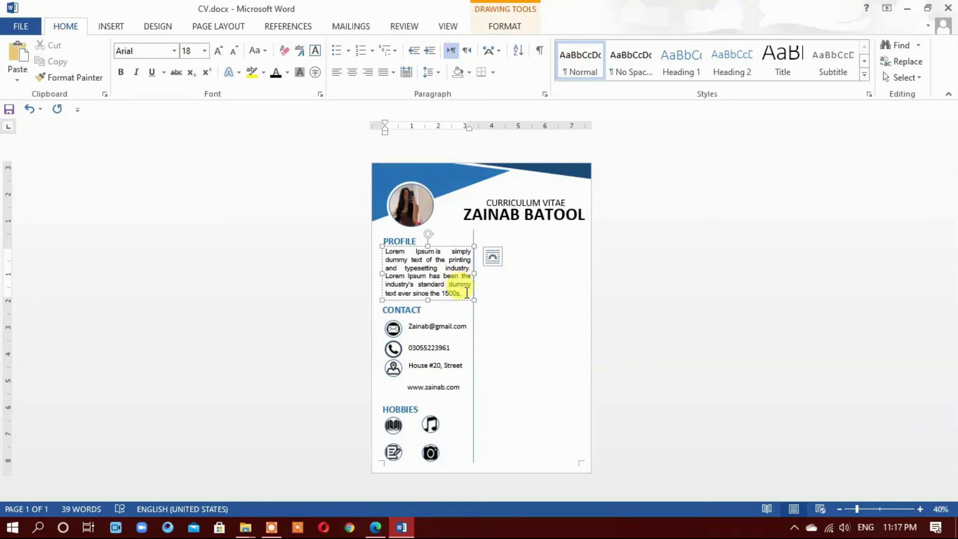
{"action": "scroll", "coordinate": [467, 292], "scroll_direction": "up", "scroll_amount": 4}
{"action": "key", "text": "BackSpace"}
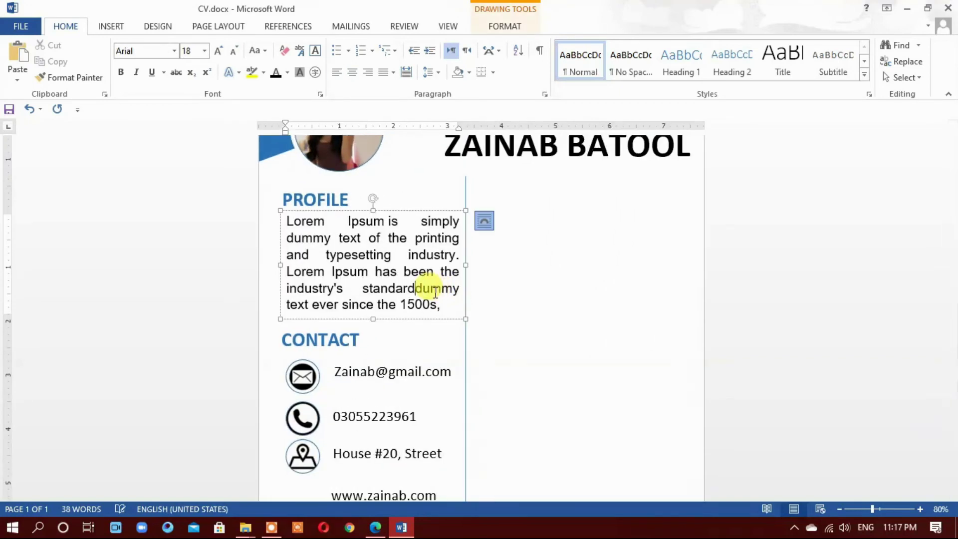
{"action": "left_click_drag", "start_coordinate": [445, 304], "coordinate": [289, 215]}
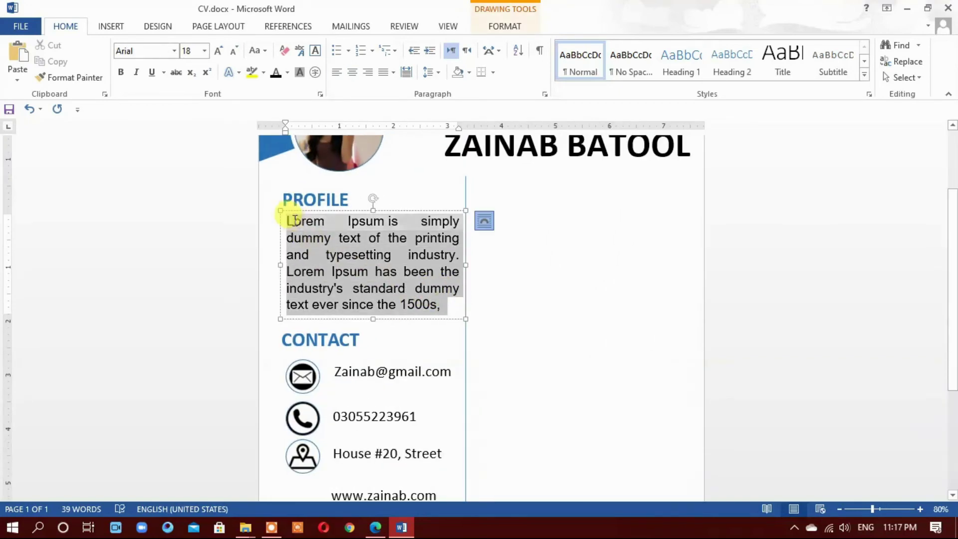
{"action": "left_click", "coordinate": [174, 51]}
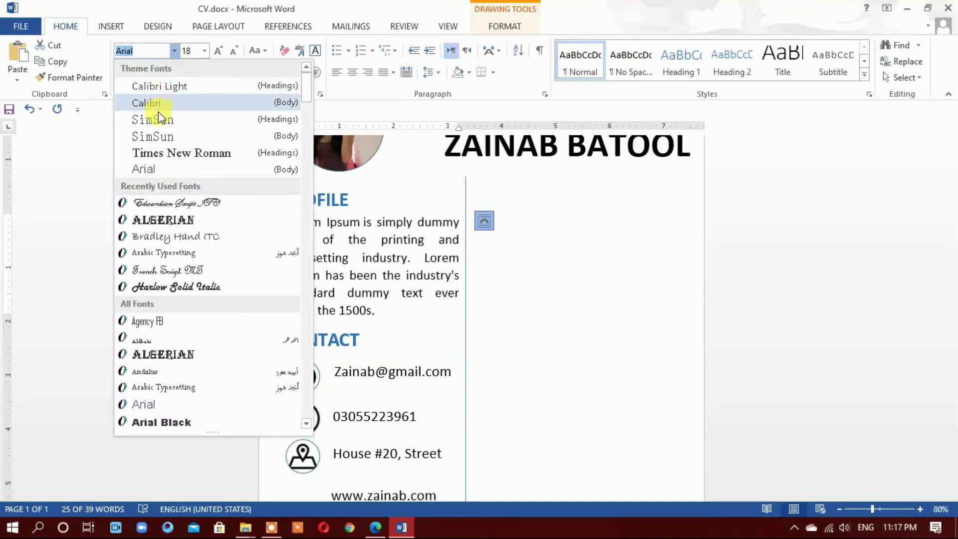
{"action": "left_click", "coordinate": [415, 267]}
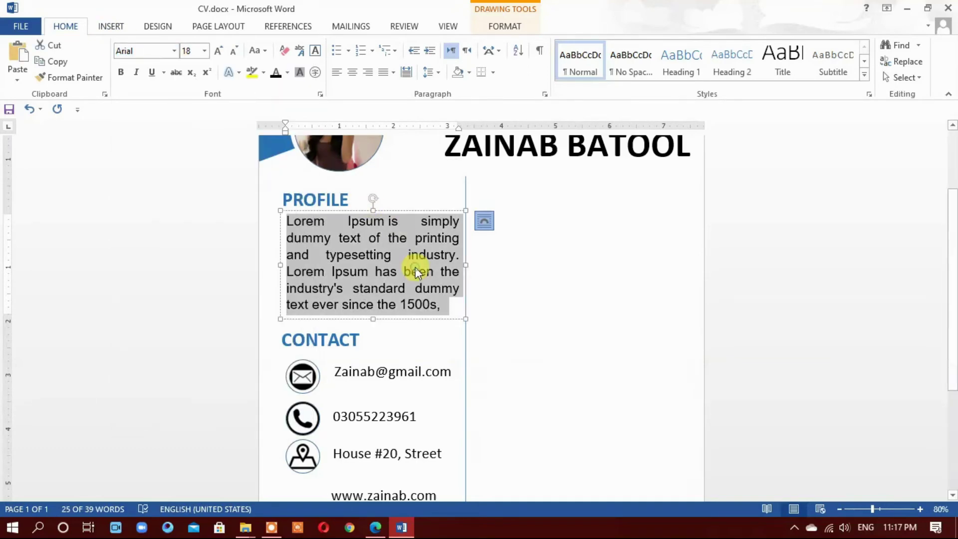
{"action": "left_click_drag", "start_coordinate": [449, 312], "coordinate": [289, 217]}
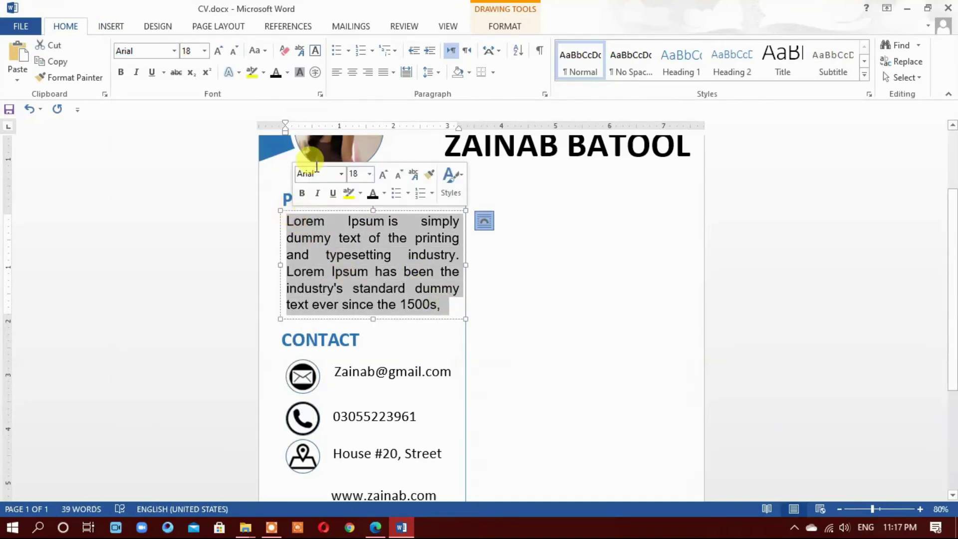
{"action": "left_click", "coordinate": [341, 73]}
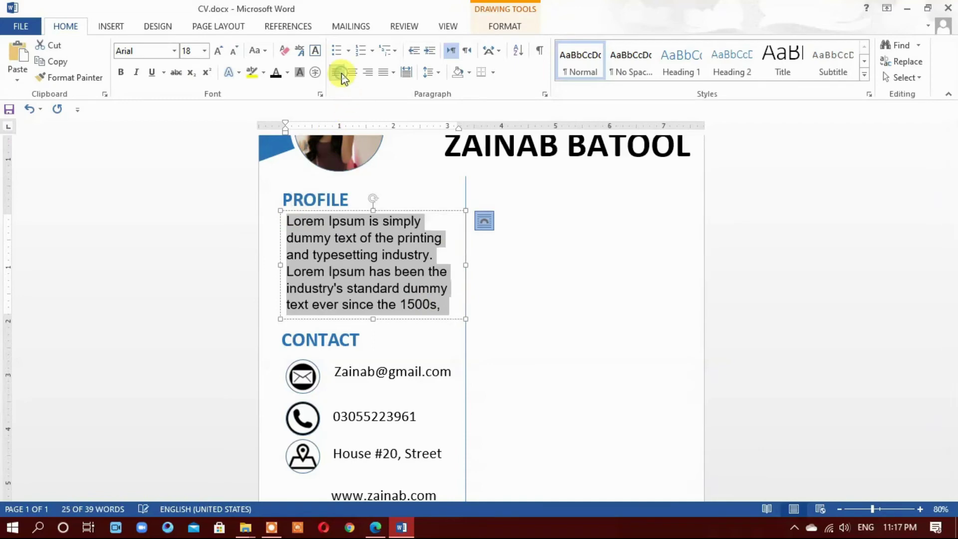
{"action": "left_click", "coordinate": [393, 73]}
{"action": "left_click", "coordinate": [409, 90]}
{"action": "left_click", "coordinate": [494, 298]}
{"action": "scroll", "coordinate": [496, 291], "scroll_direction": "up", "scroll_amount": 2}
{"action": "scroll", "coordinate": [494, 299], "scroll_direction": "down", "scroll_amount": 1}
{"action": "scroll", "coordinate": [499, 301], "scroll_direction": "up", "scroll_amount": 2}
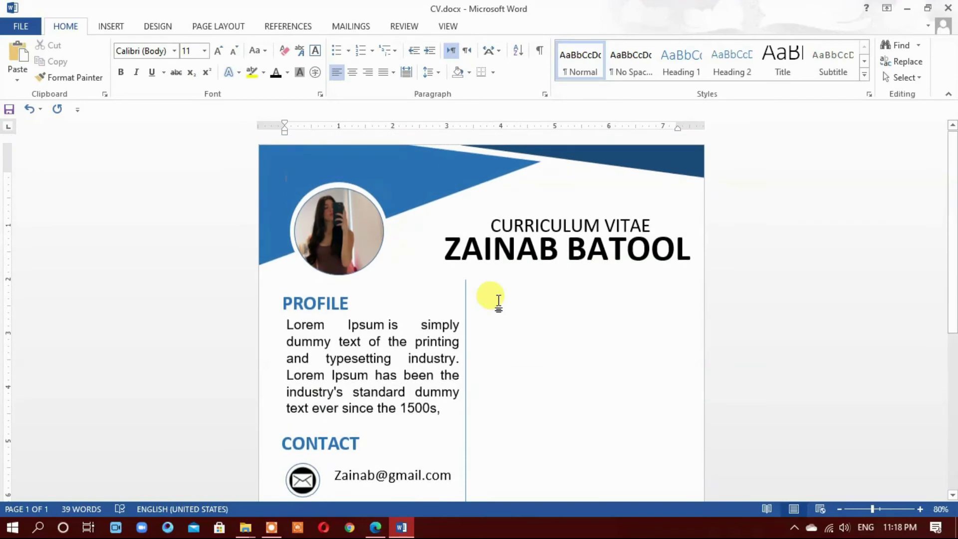
Copy the PROFILE heading to the top of the right column and retype it as EDUCATION
{"action": "left_click", "coordinate": [342, 301]}
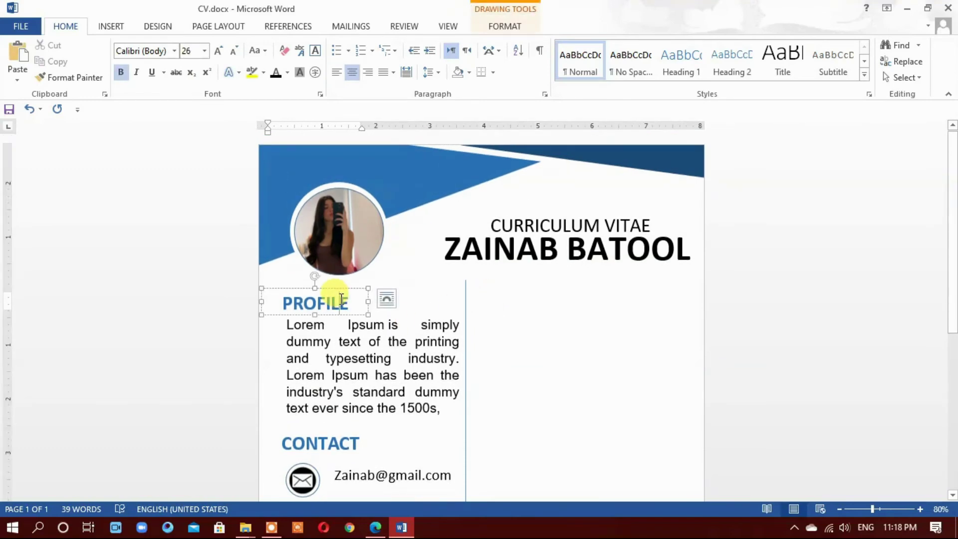
{"action": "left_click_drag", "start_coordinate": [360, 292], "coordinate": [534, 291]}
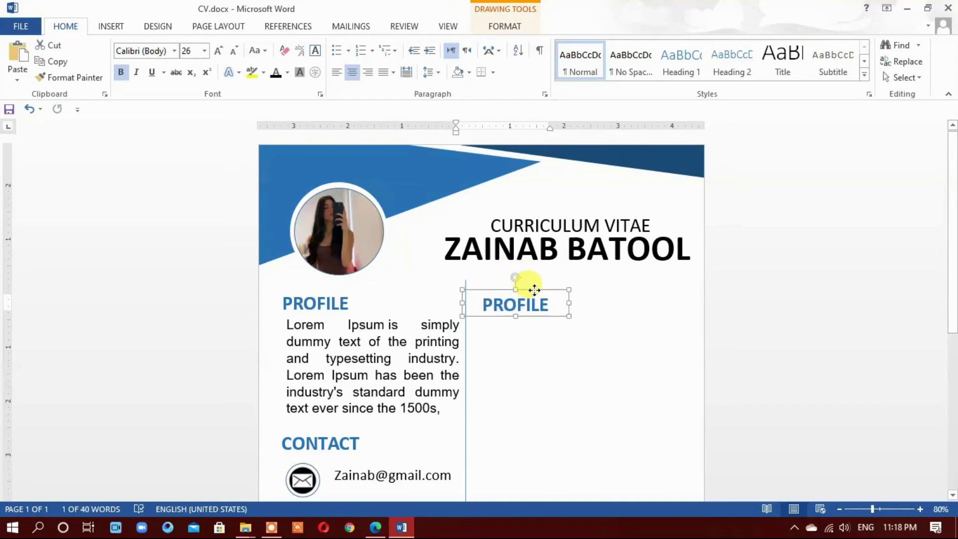
{"action": "double_click", "coordinate": [532, 300]}
{"action": "type", "text": "EDUCATIO"}
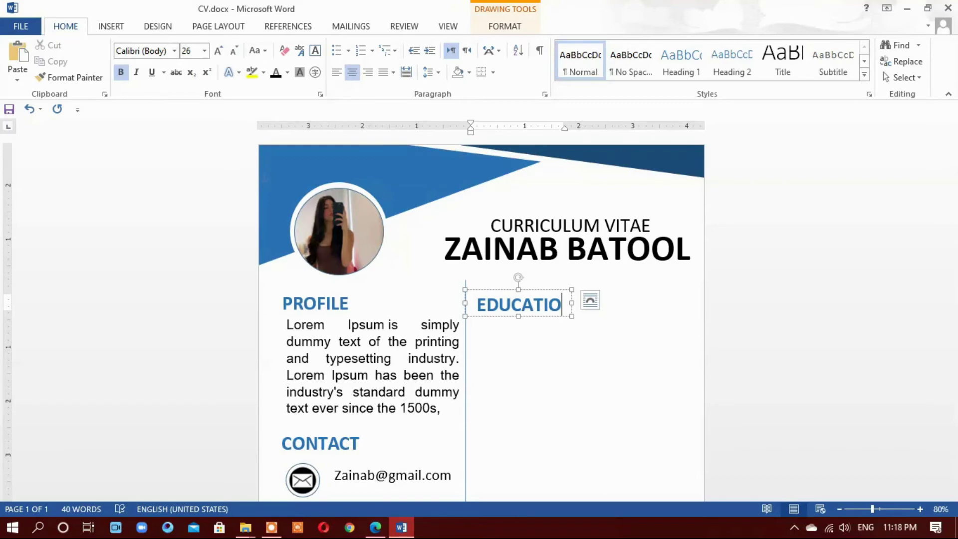
{"action": "type", "text": "N"}
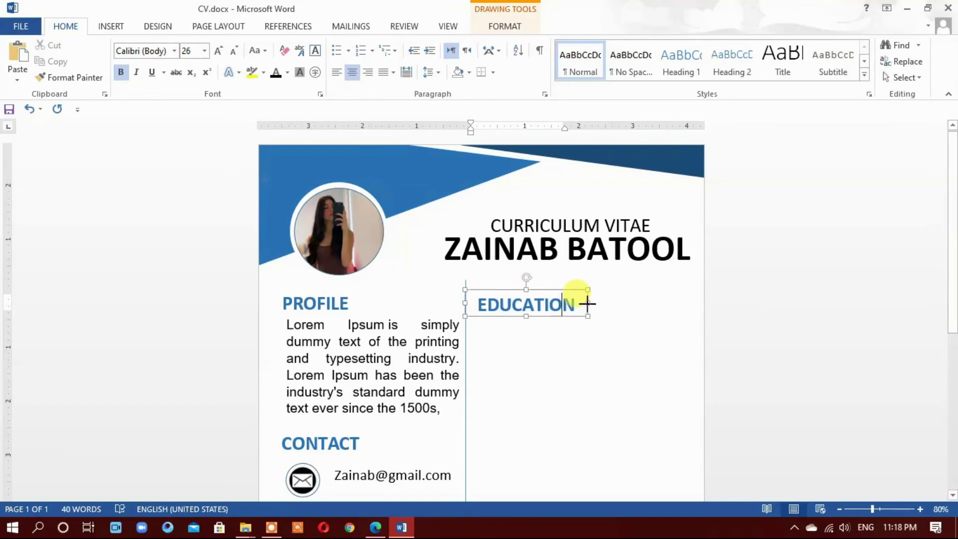
{"action": "left_click", "coordinate": [618, 335]}
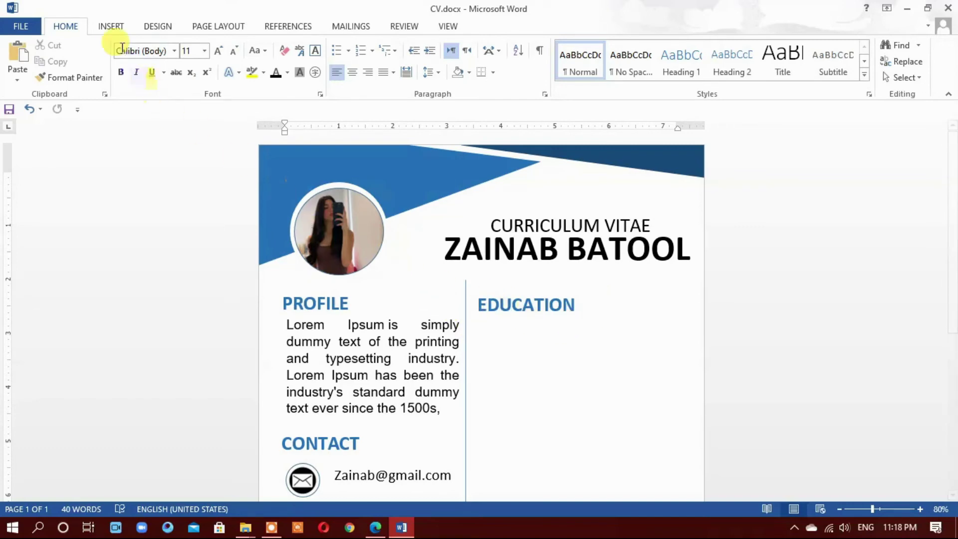
Pick a rectangle from Insert > Shapes to draw a bar under EDUCATION
{"action": "left_click", "coordinate": [111, 25]}
{"action": "left_click", "coordinate": [193, 59]}
{"action": "left_click", "coordinate": [188, 186]}
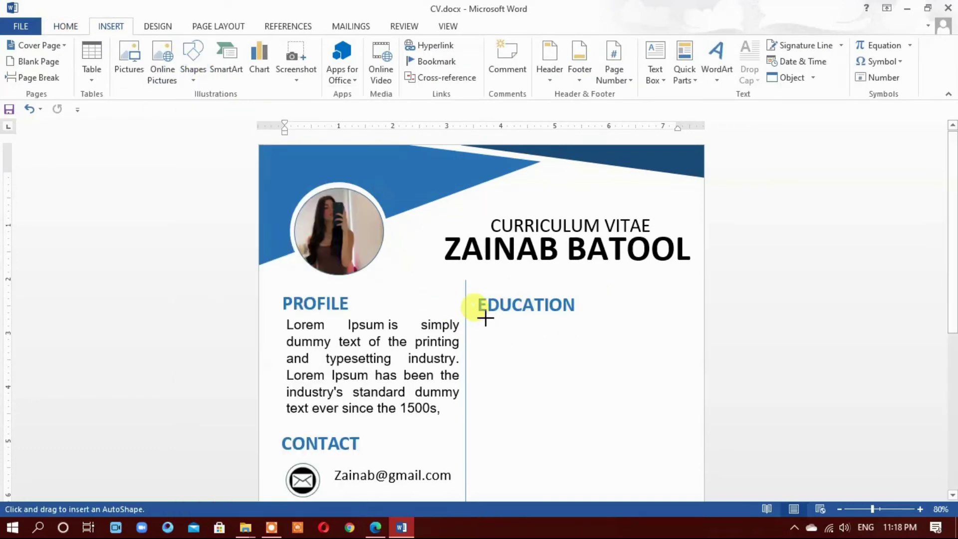
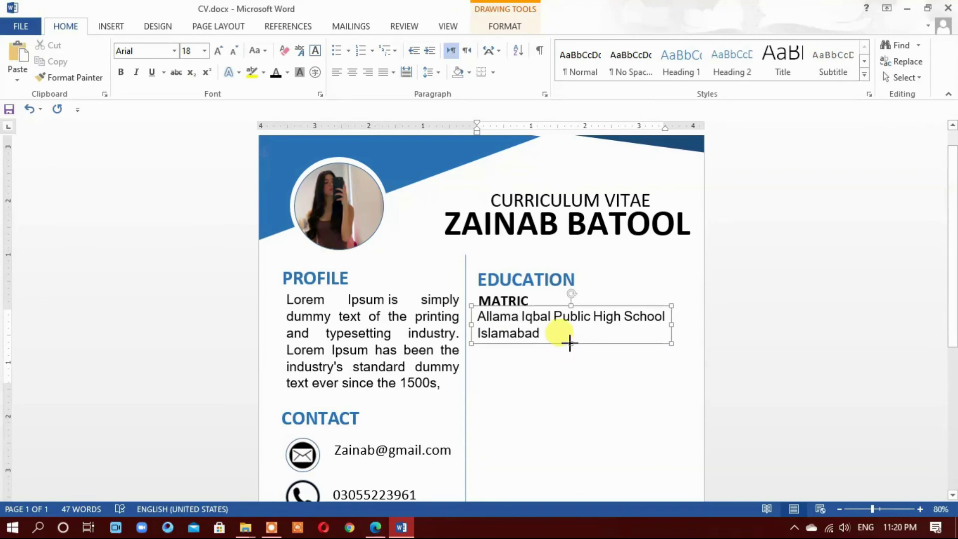
Copy the MATRIC heading and place the duplicate below the Islamabad school entry
{"action": "left_click", "coordinate": [577, 395]}
{"action": "scroll", "coordinate": [598, 396], "scroll_direction": "down", "scroll_amount": 3}
{"action": "left_click", "coordinate": [519, 195]}
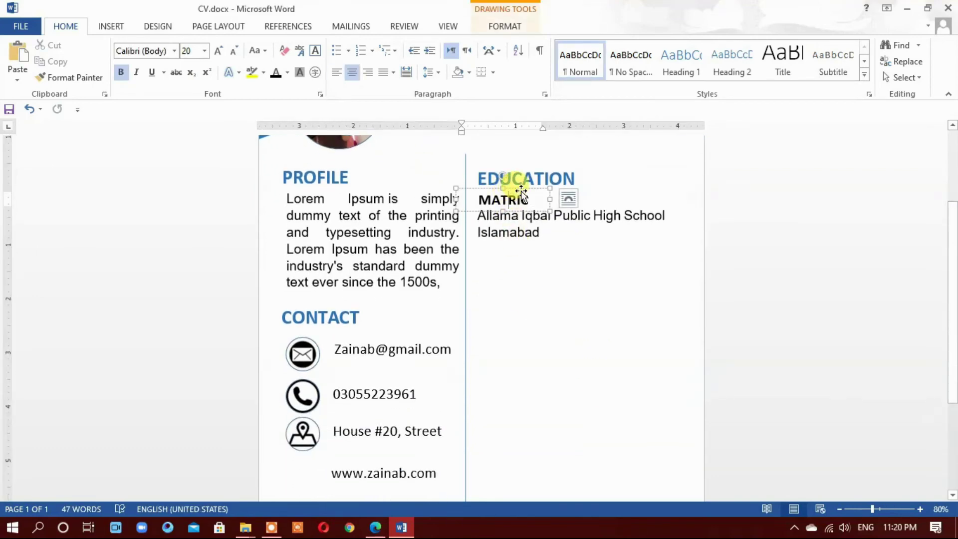
{"action": "left_click_drag", "start_coordinate": [520, 191], "coordinate": [519, 234]}
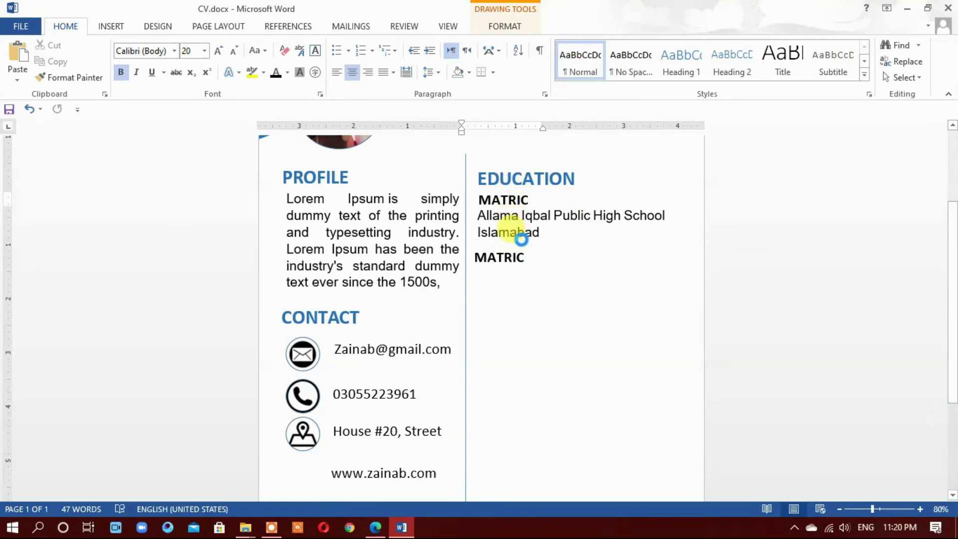
Retype the MATRIC copy as 'A LEVEL' and duplicate the school text below it
{"action": "double_click", "coordinate": [511, 257]}
{"action": "type", "text": "A LEVE"}
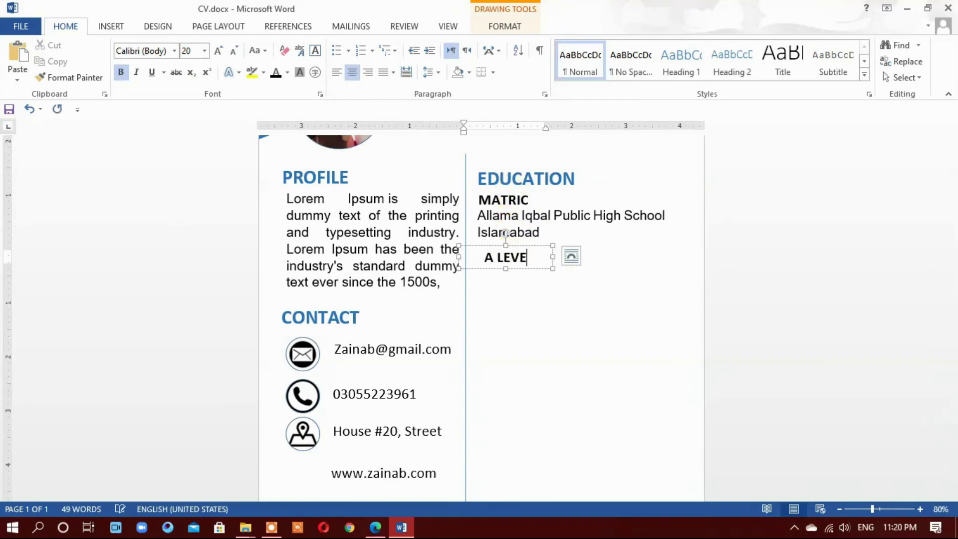
{"action": "type", "text": "L"}
{"action": "scroll", "coordinate": [505, 233], "scroll_direction": "up", "scroll_amount": 4}
{"action": "left_click", "coordinate": [507, 302]}
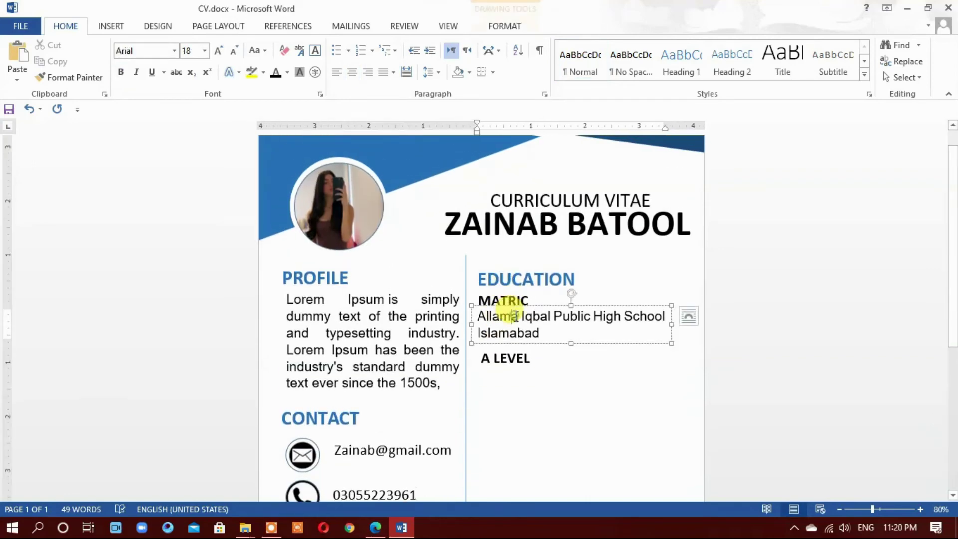
{"action": "left_click_drag", "start_coordinate": [581, 310], "coordinate": [577, 368]}
Nudge the A LEVEL heading down so it sits just above its school entry
{"action": "left_click", "coordinate": [513, 357]}
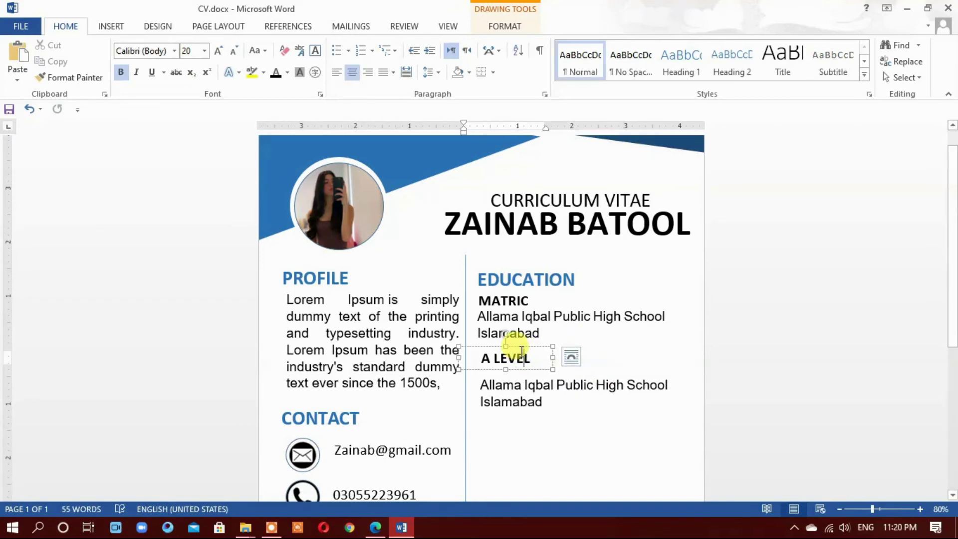
{"action": "left_click_drag", "start_coordinate": [519, 349], "coordinate": [520, 358]}
{"action": "left_click", "coordinate": [537, 312]}
{"action": "left_click", "coordinate": [555, 311]}
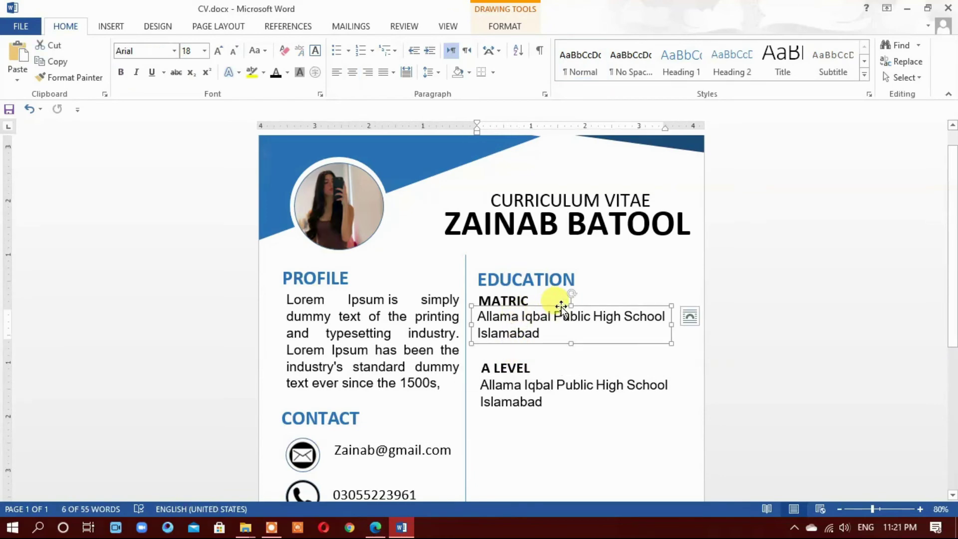
{"action": "left_click", "coordinate": [637, 402]}
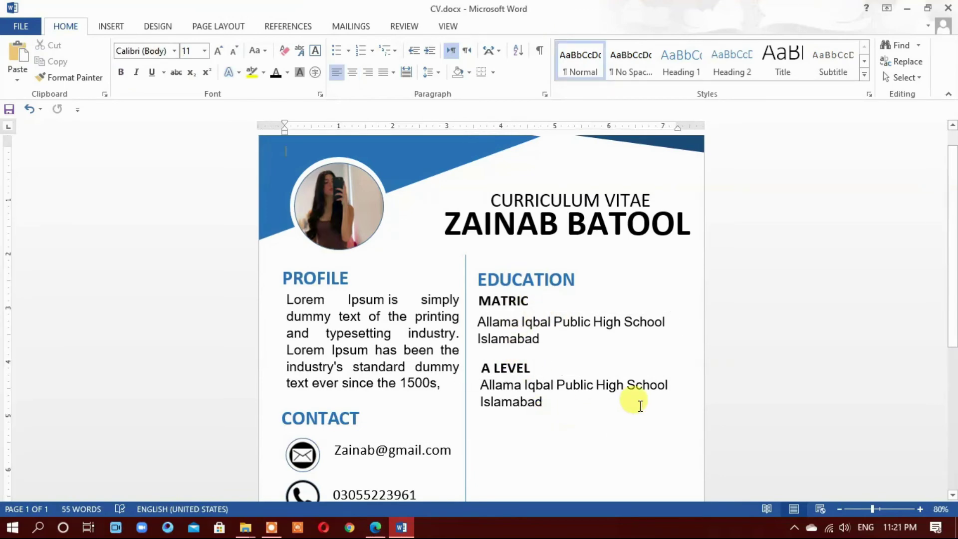
{"action": "scroll", "coordinate": [637, 399], "scroll_direction": "down", "scroll_amount": 3}
{"action": "scroll", "coordinate": [638, 402], "scroll_direction": "up", "scroll_amount": 1}
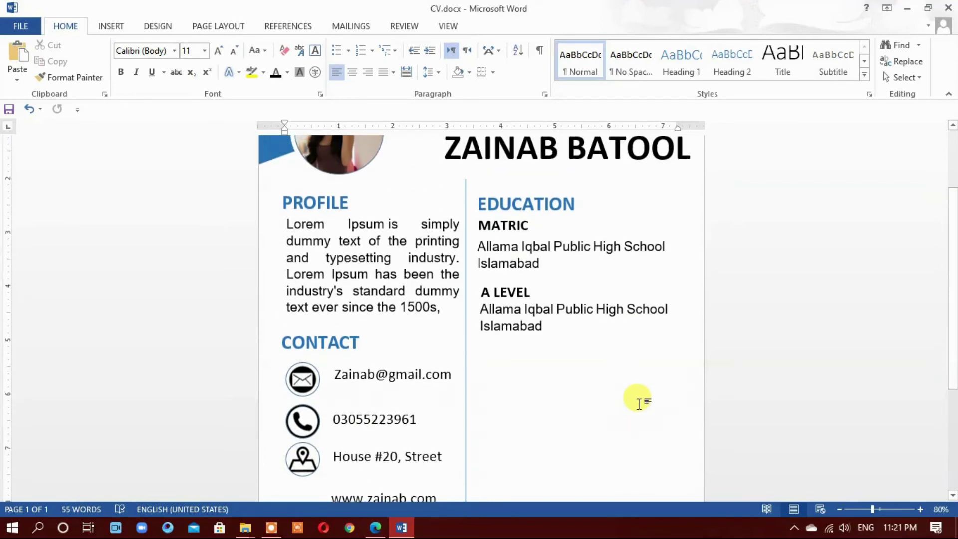
Copy the EDUCATION heading below A LEVEL, rename it 'EXPERIENCE', and align it with the headings
{"action": "left_click", "coordinate": [537, 187]}
{"action": "left_click_drag", "start_coordinate": [543, 186], "coordinate": [543, 344]}
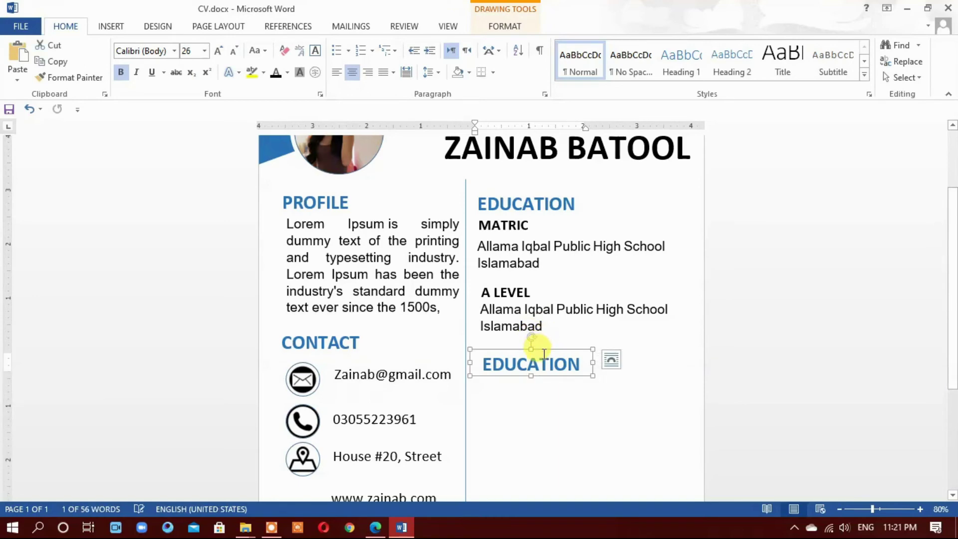
{"action": "type", "text": "E"}
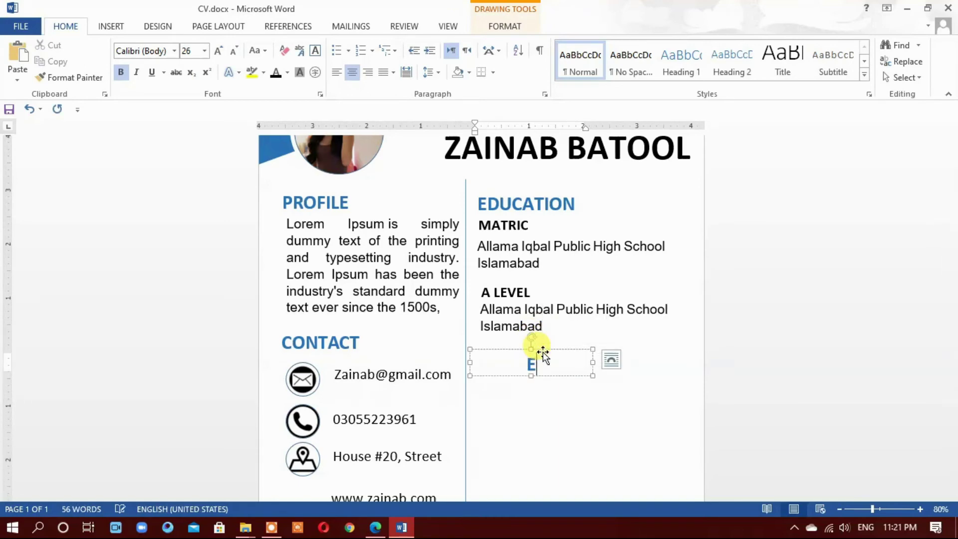
{"action": "type", "text": "XPERIENCE"}
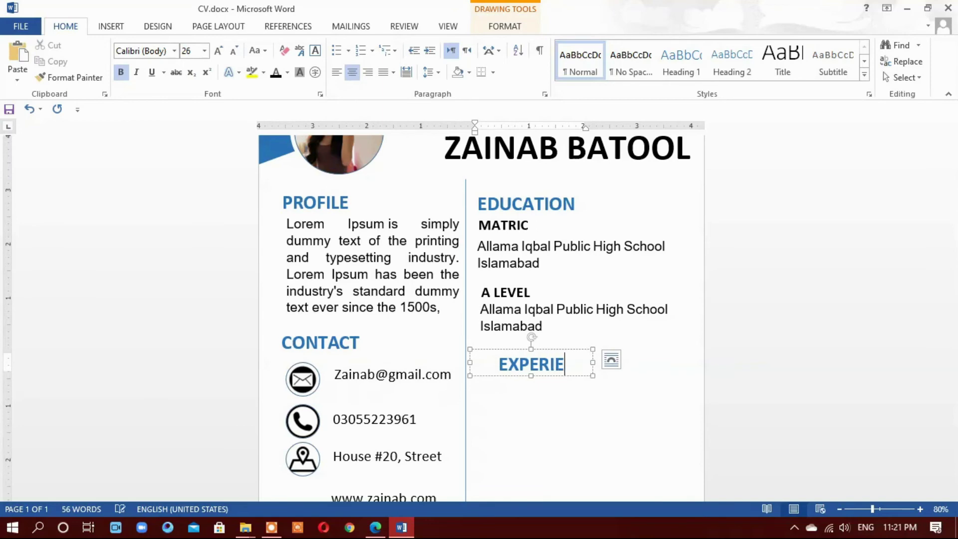
{"action": "left_click", "coordinate": [503, 428]}
{"action": "scroll", "coordinate": [544, 407], "scroll_direction": "up", "scroll_amount": 3}
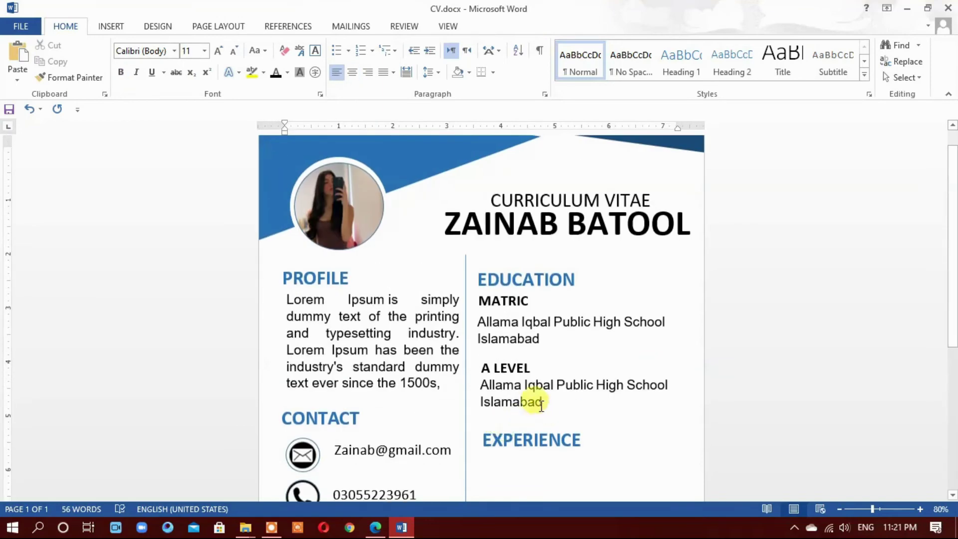
{"action": "scroll", "coordinate": [555, 363], "scroll_direction": "down", "scroll_amount": 5}
{"action": "left_click", "coordinate": [520, 314]}
{"action": "left_click_drag", "start_coordinate": [521, 299], "coordinate": [517, 298]}
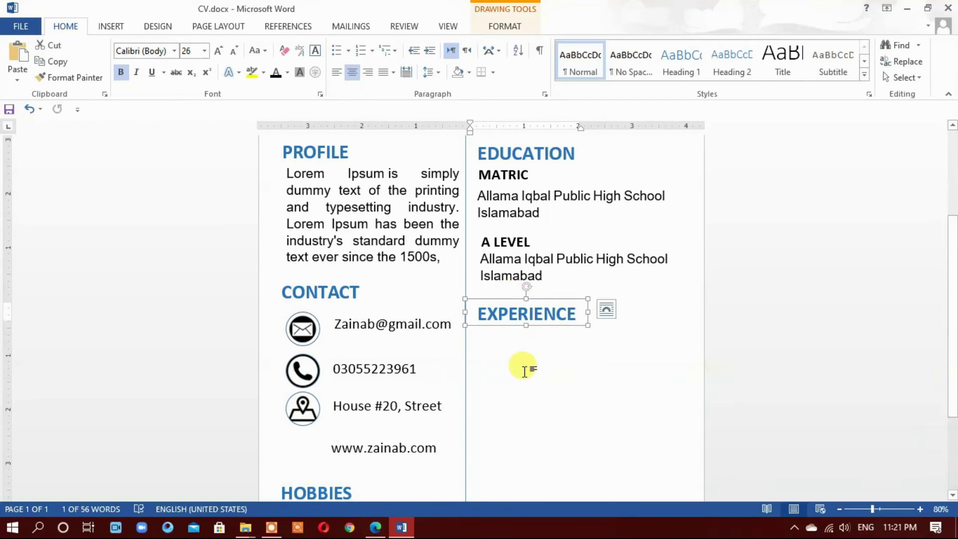
{"action": "scroll", "coordinate": [523, 380], "scroll_direction": "up", "scroll_amount": 3}
Add a 'GRAPHICS DESIGNER' job title under EXPERIENCE, widened to fit on one line
{"action": "left_click", "coordinate": [521, 299]}
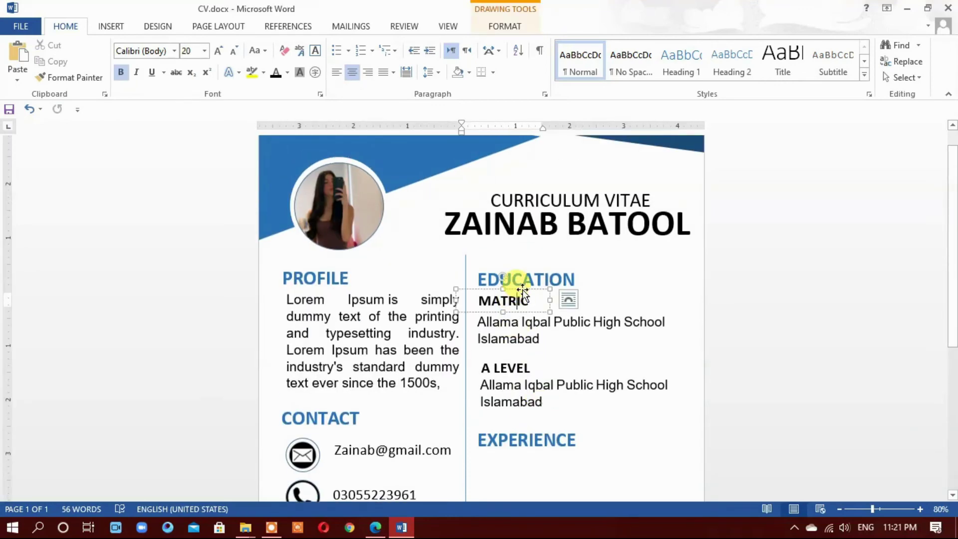
{"action": "left_click_drag", "start_coordinate": [522, 289], "coordinate": [527, 444]}
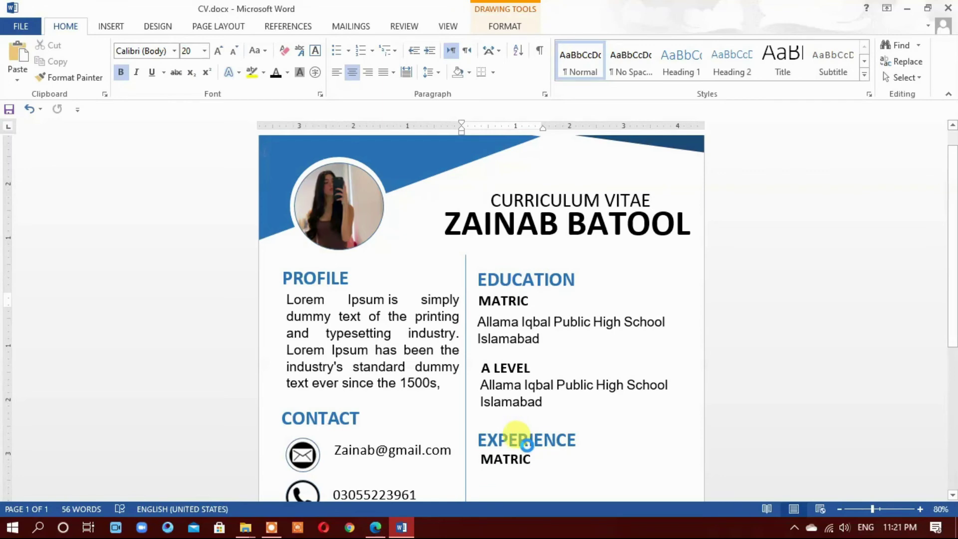
{"action": "double_click", "coordinate": [518, 466]}
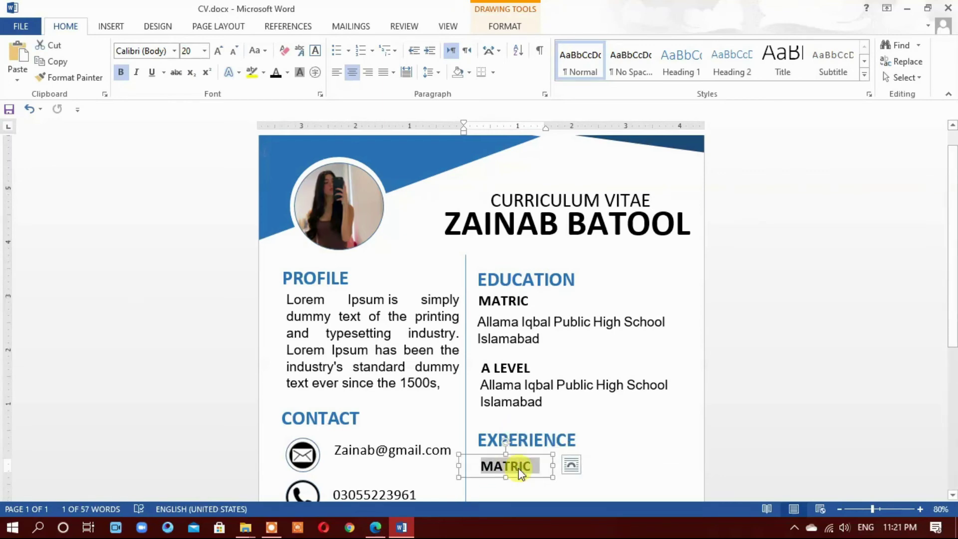
{"action": "type", "text": "G"}
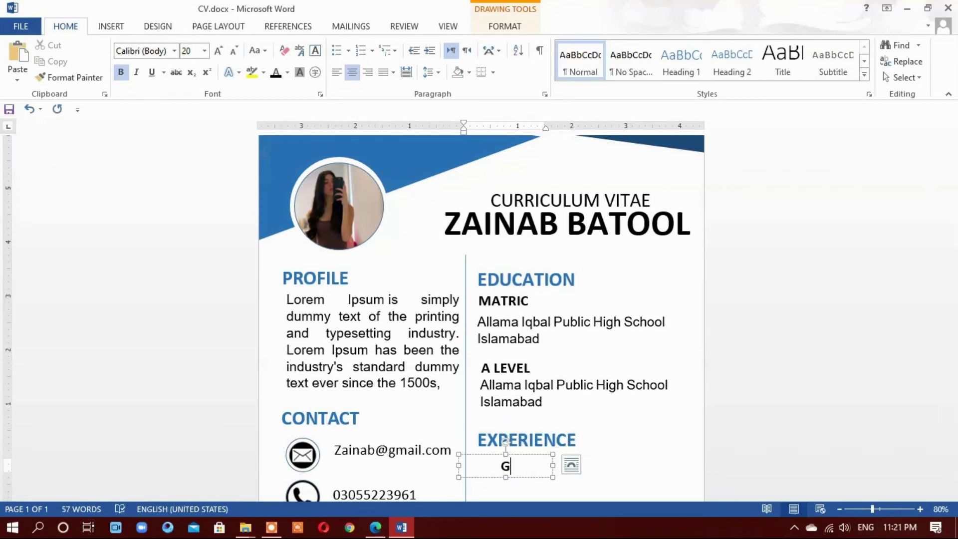
{"action": "type", "text": "raphics D"}
{"action": "key", "text": "BackSpace"}
{"action": "left_click_drag", "start_coordinate": [552, 465], "coordinate": [625, 465]}
{"action": "scroll", "coordinate": [618, 414], "scroll_direction": "down", "scroll_amount": 3}
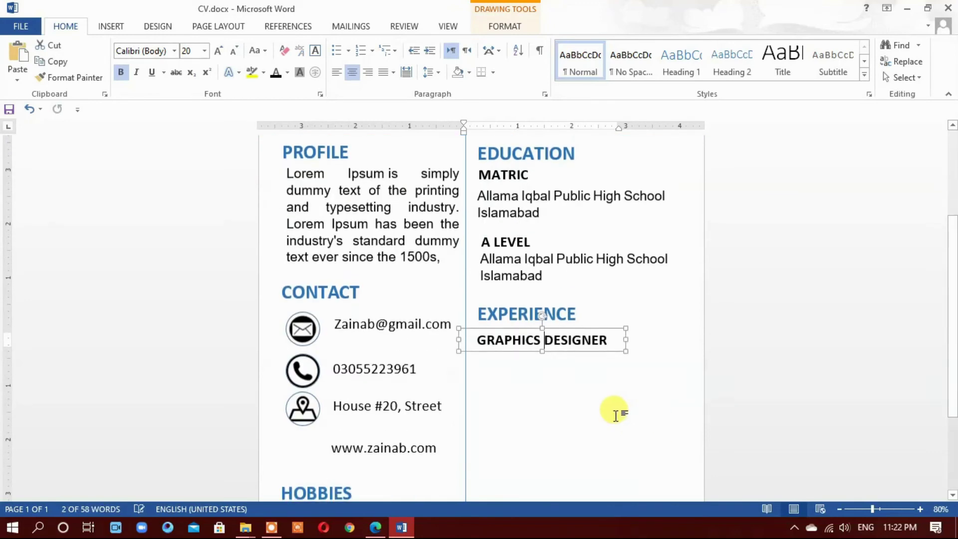
{"action": "left_click", "coordinate": [596, 406]}
{"action": "scroll", "coordinate": [590, 399], "scroll_direction": "down", "scroll_amount": 3}
{"action": "left_click", "coordinate": [552, 317]}
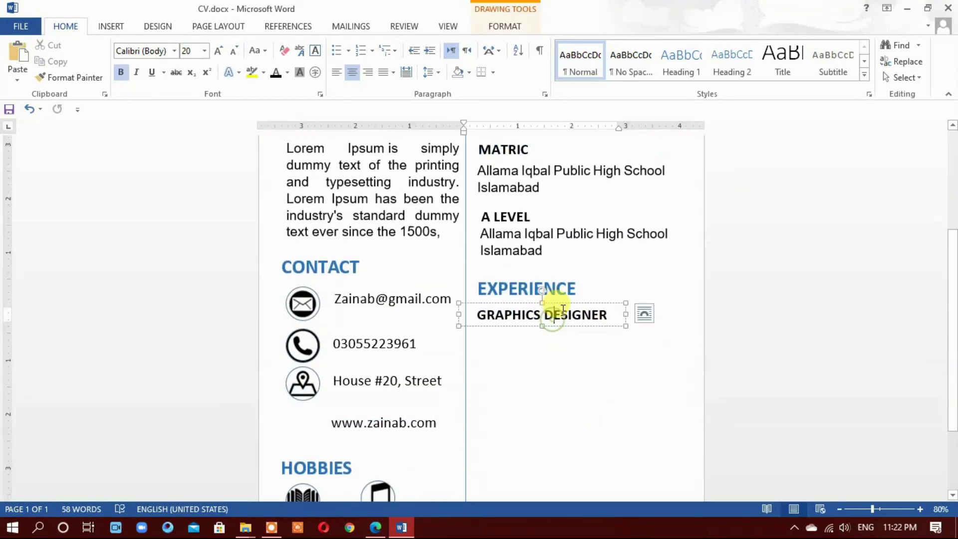
{"action": "left_click_drag", "start_coordinate": [564, 303], "coordinate": [564, 300]}
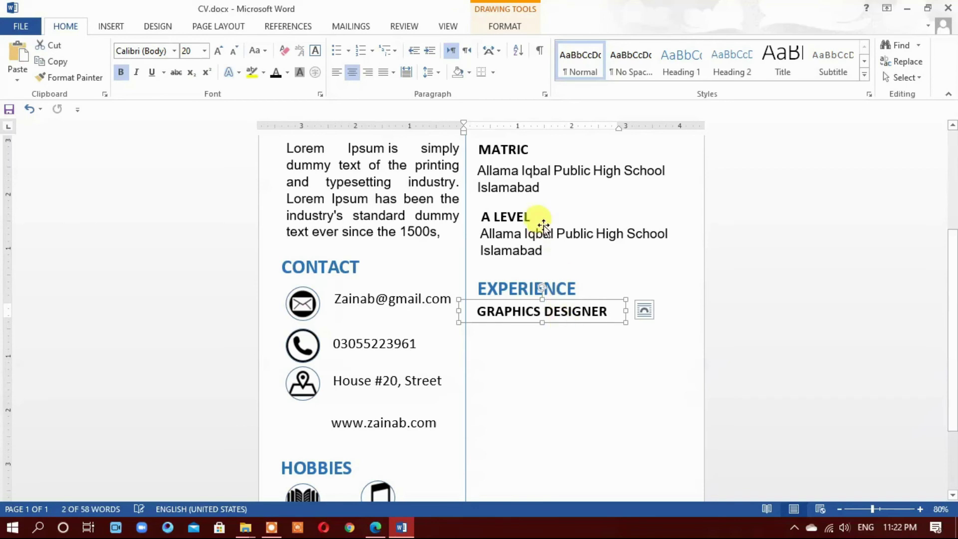
Copy the school text below GRAPHICS DESIGNER and replace it with Askari Institute Of Technology
{"action": "left_click", "coordinate": [551, 239]}
{"action": "left_click_drag", "start_coordinate": [555, 225], "coordinate": [548, 313]}
{"action": "triple_click", "coordinate": [553, 343]}
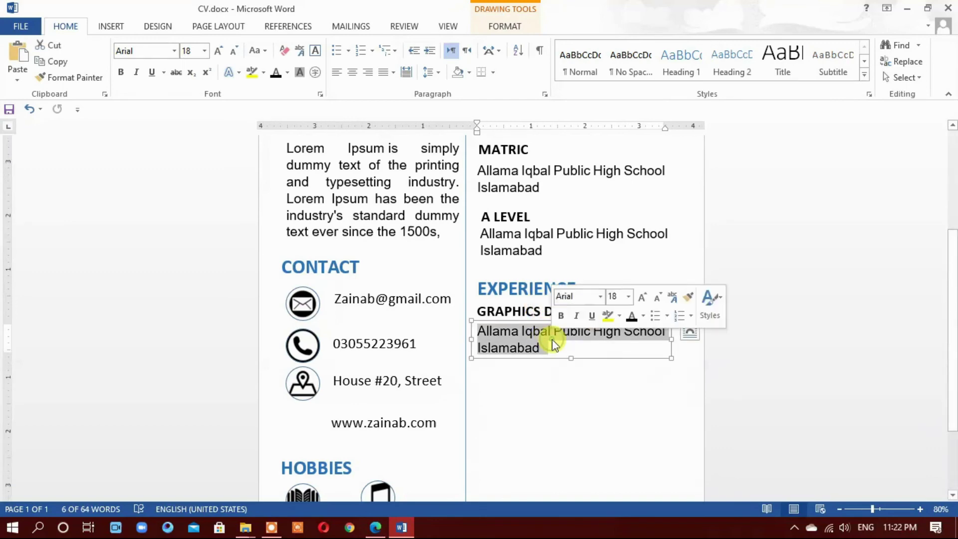
{"action": "type", "text": "Askari Institute Of Technology"}
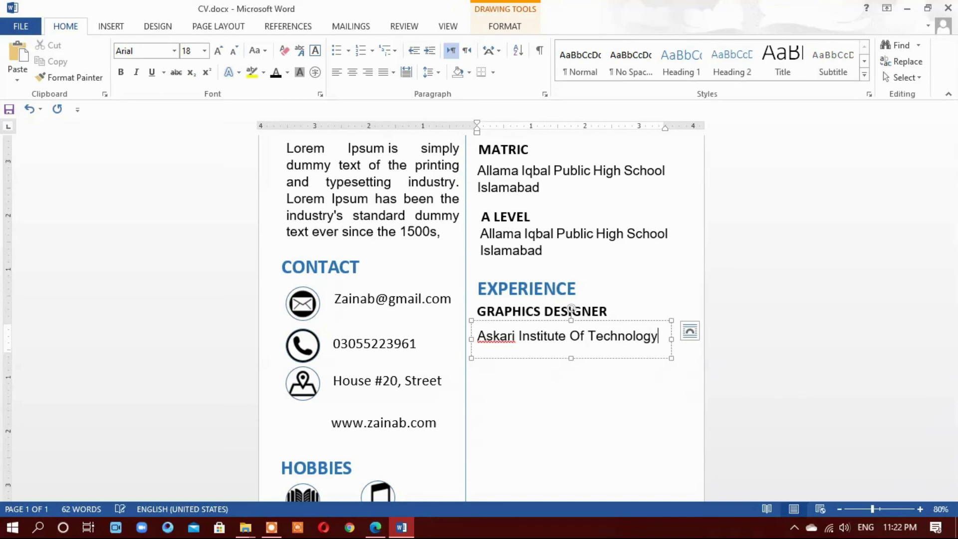
{"action": "key", "text": "Return"}
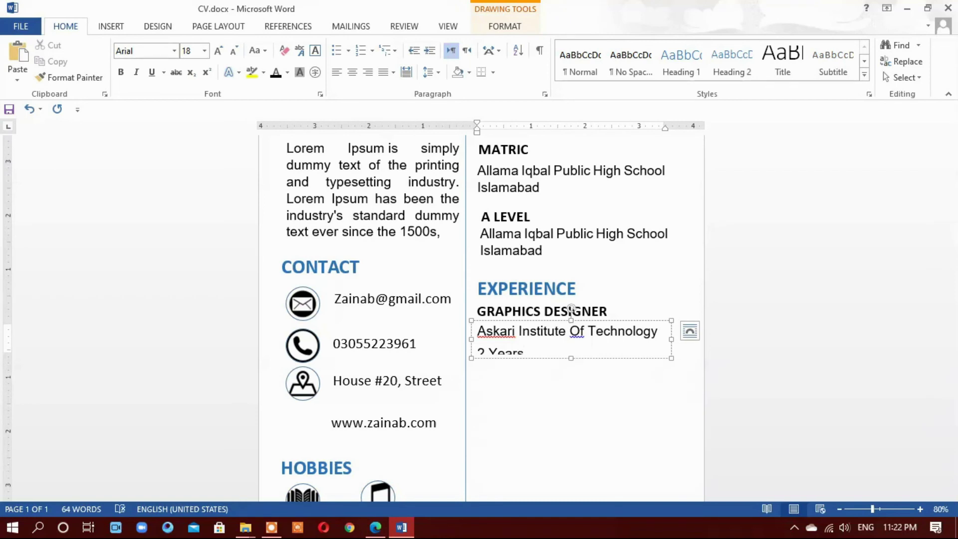
Add Askari to the dictionary, enlarge the institute box, and set line spacing to 1.0
{"action": "right_click", "coordinate": [510, 334]}
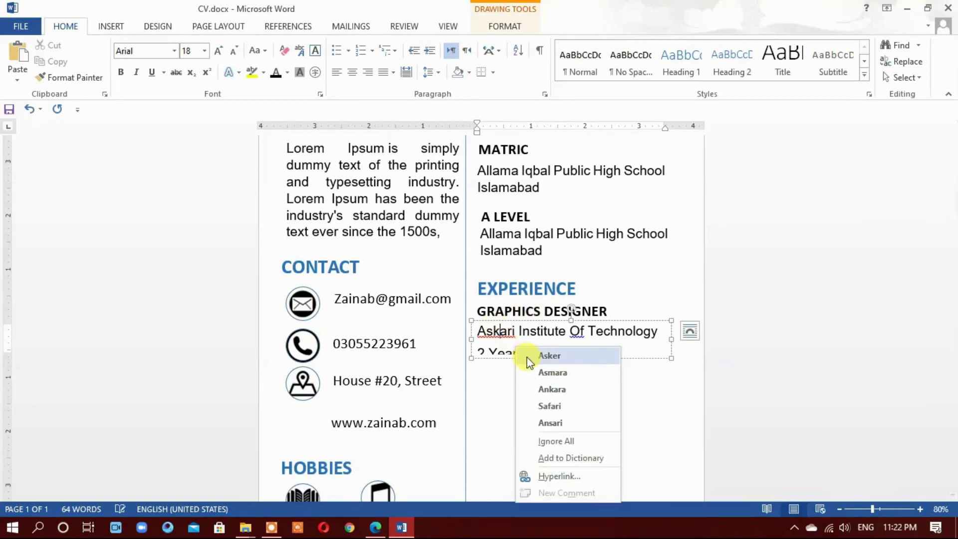
{"action": "left_click", "coordinate": [557, 458]}
{"action": "left_click_drag", "start_coordinate": [570, 357], "coordinate": [475, 320]}
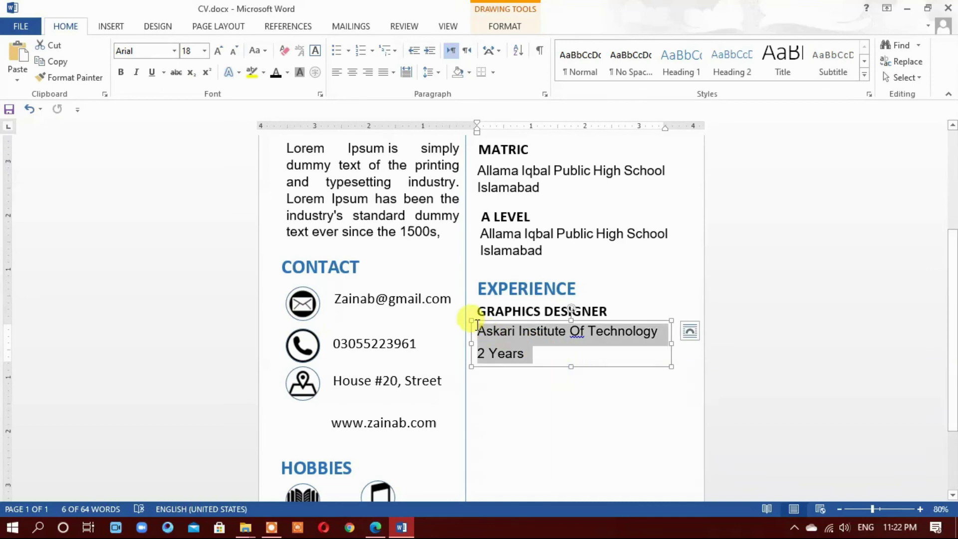
{"action": "left_click", "coordinate": [438, 74]}
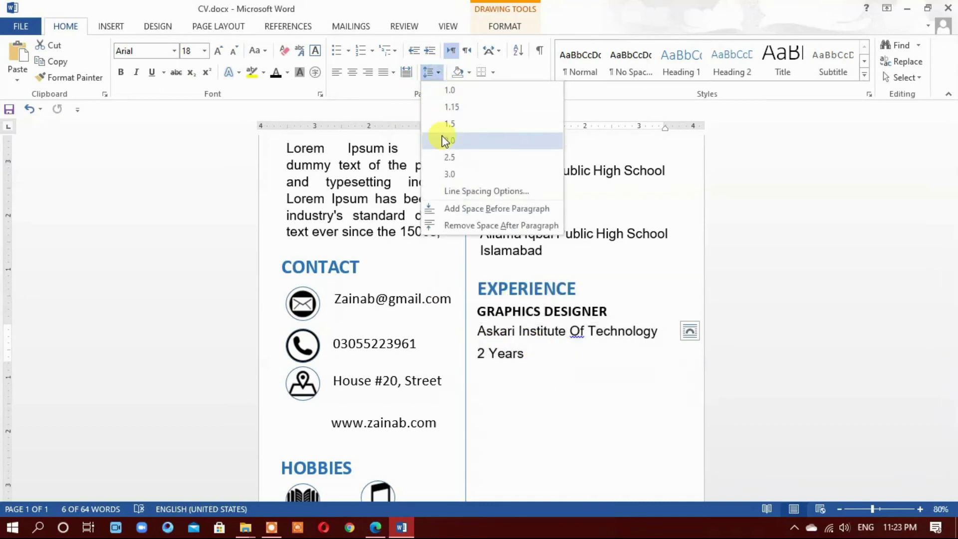
{"action": "left_click", "coordinate": [447, 92]}
Move the institute and 2 Years text box slightly down
{"action": "left_click", "coordinate": [583, 355]}
{"action": "left_click", "coordinate": [513, 393]}
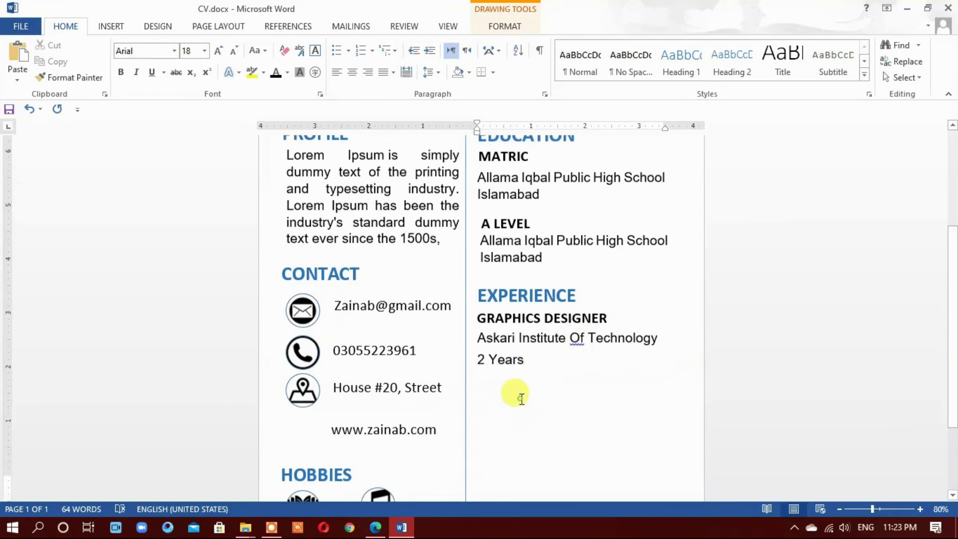
{"action": "scroll", "coordinate": [551, 423], "scroll_direction": "up", "scroll_amount": 1}
{"action": "scroll", "coordinate": [529, 349], "scroll_direction": "down", "scroll_amount": 2}
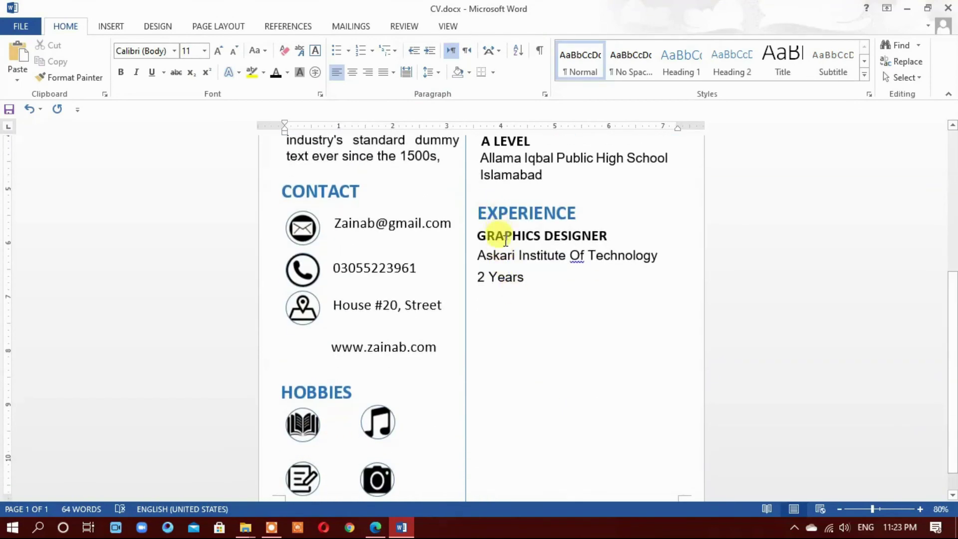
{"action": "left_click", "coordinate": [509, 244]}
{"action": "left_click_drag", "start_coordinate": [509, 244], "coordinate": [511, 257]}
Shift the GRAPHICS DESIGNER title and EXPERIENCE heading slightly down
{"action": "left_click", "coordinate": [519, 223]}
{"action": "left_click_drag", "start_coordinate": [525, 225], "coordinate": [524, 236]}
{"action": "left_click", "coordinate": [521, 199]}
{"action": "left_click_drag", "start_coordinate": [521, 200], "coordinate": [524, 222]}
{"action": "left_click", "coordinate": [552, 374]}
{"action": "scroll", "coordinate": [570, 393], "scroll_direction": "down", "scroll_amount": 5}
{"action": "scroll", "coordinate": [569, 393], "scroll_direction": "down", "scroll_amount": 3}
Duplicate the heading and job title lower down, then delete the extra EXPERIENCE heading
{"action": "left_click", "coordinate": [530, 239]}
{"action": "left_click", "coordinate": [551, 224], "text": "shift"}
{"action": "left_click_drag", "start_coordinate": [553, 227], "coordinate": [548, 343]}
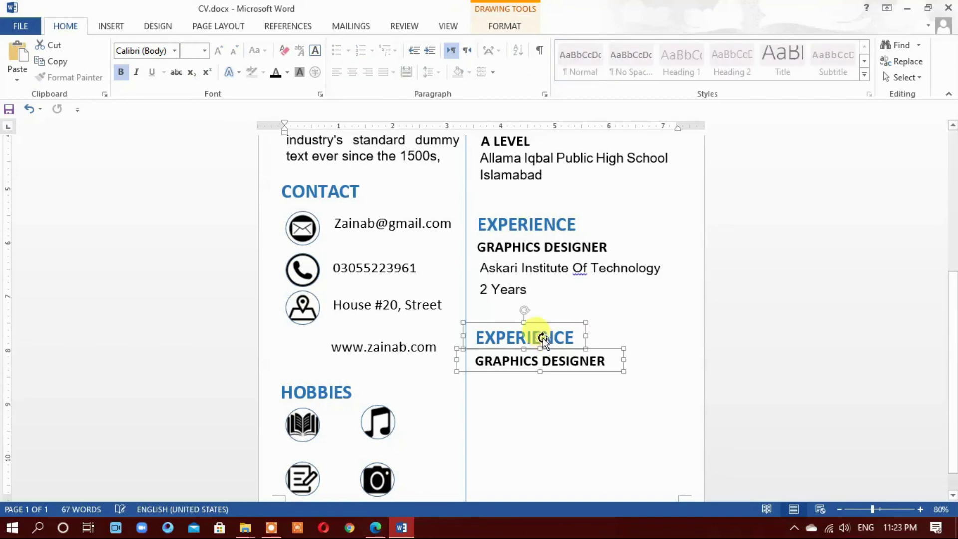
{"action": "double_click", "coordinate": [512, 343]}
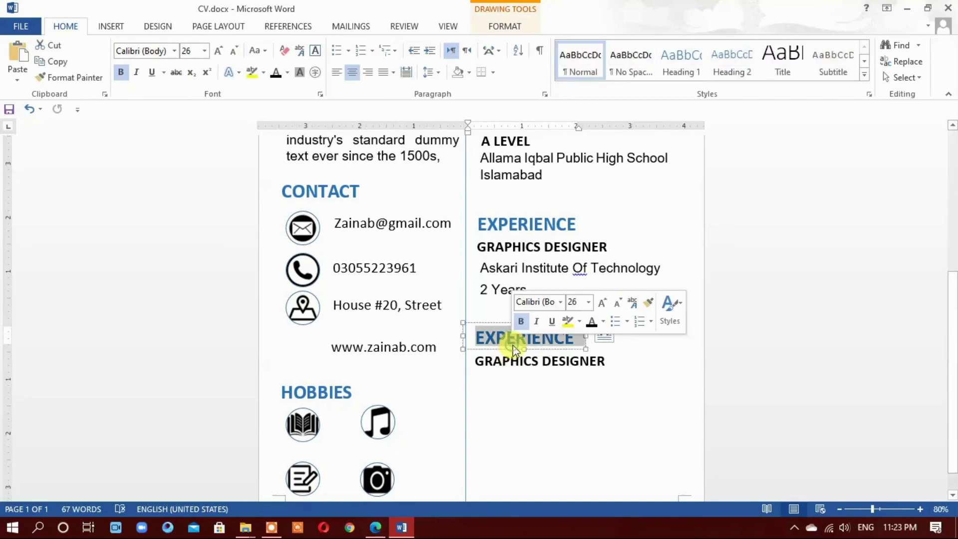
{"action": "left_click", "coordinate": [583, 375]}
{"action": "scroll", "coordinate": [555, 417], "scroll_direction": "down", "scroll_amount": 5}
{"action": "left_click", "coordinate": [571, 292]}
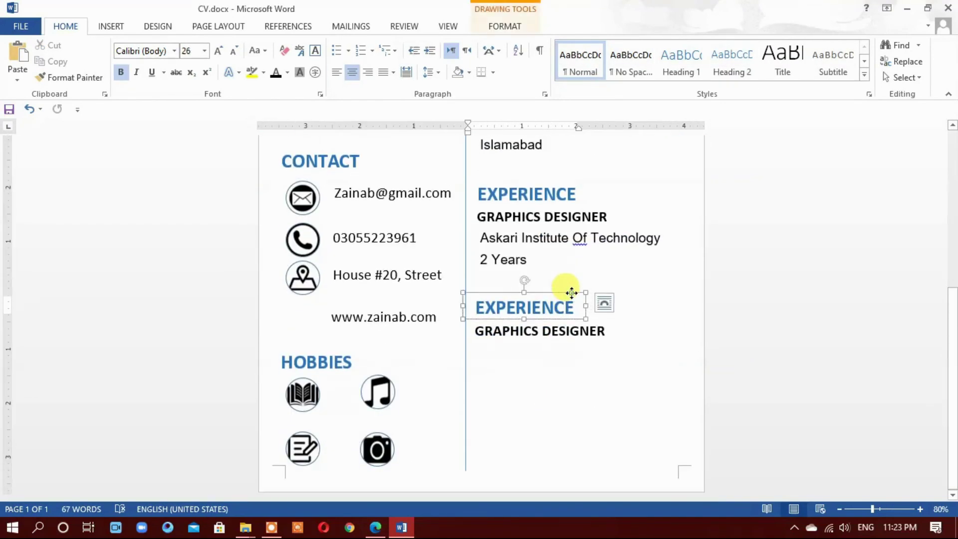
{"action": "key", "text": "Delete"}
Move the copied job title under 2 Years and retype it as 'WEB DEVELOPER'
{"action": "left_click", "coordinate": [545, 322]}
{"action": "mouse_move", "coordinate": [545, 322]}
{"action": "left_mouse_down"}
{"action": "mouse_move", "coordinate": [544, 296]}
{"action": "mouse_move", "coordinate": [542, 307]}
{"action": "left_mouse_up"}
{"action": "triple_click", "coordinate": [541, 306]}
{"action": "type", "text": "WEB DEVELOPER"}
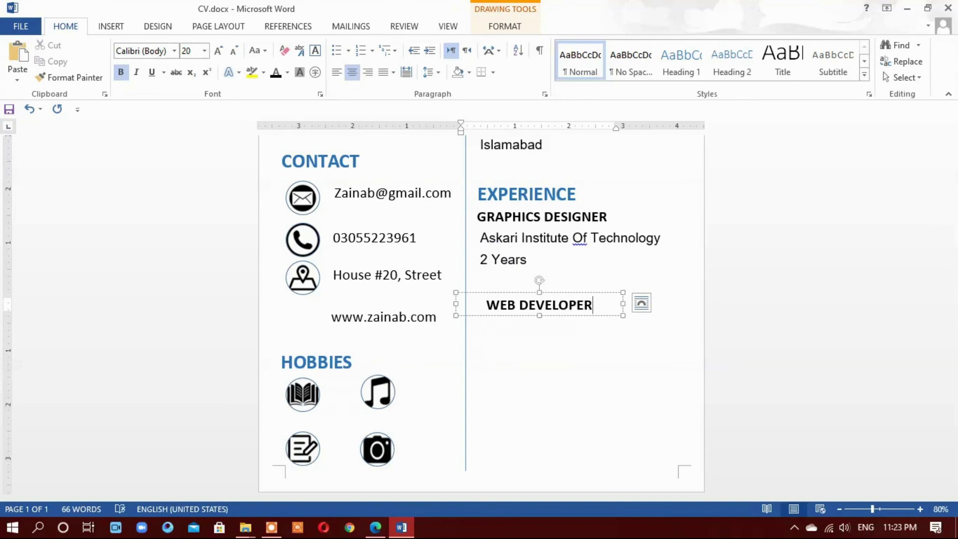
Copy the institute and duration box below WEB DEVELOPER
{"action": "left_click", "coordinate": [533, 237]}
{"action": "left_click_drag", "start_coordinate": [536, 230], "coordinate": [532, 317]}
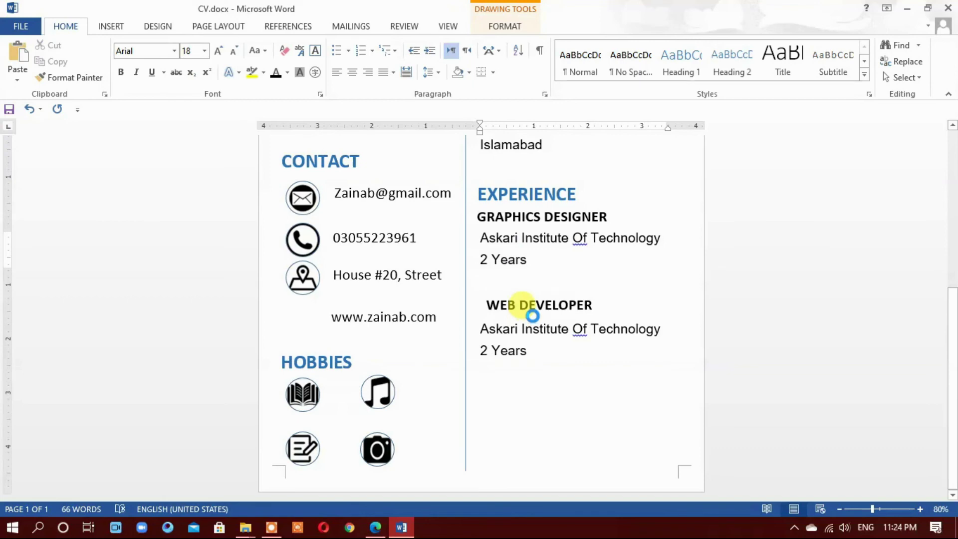
{"action": "left_click", "coordinate": [521, 305]}
{"action": "scroll", "coordinate": [523, 305], "scroll_direction": "up", "scroll_amount": 5}
{"action": "scroll", "coordinate": [519, 349], "scroll_direction": "down", "scroll_amount": 4}
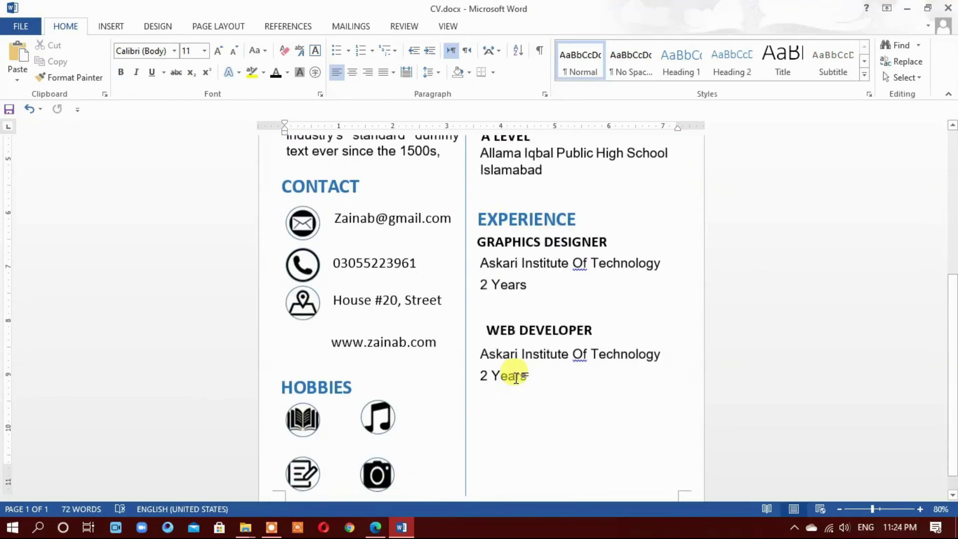
{"action": "scroll", "coordinate": [516, 378], "scroll_direction": "down", "scroll_amount": 1}
Nudge the WEB DEVELOPER title left to align with its entry
{"action": "left_click", "coordinate": [530, 297]}
{"action": "left_click", "coordinate": [532, 286]}
{"action": "scroll", "coordinate": [528, 299], "scroll_direction": "up", "scroll_amount": 5}
{"action": "scroll", "coordinate": [519, 368], "scroll_direction": "down", "scroll_amount": 5}
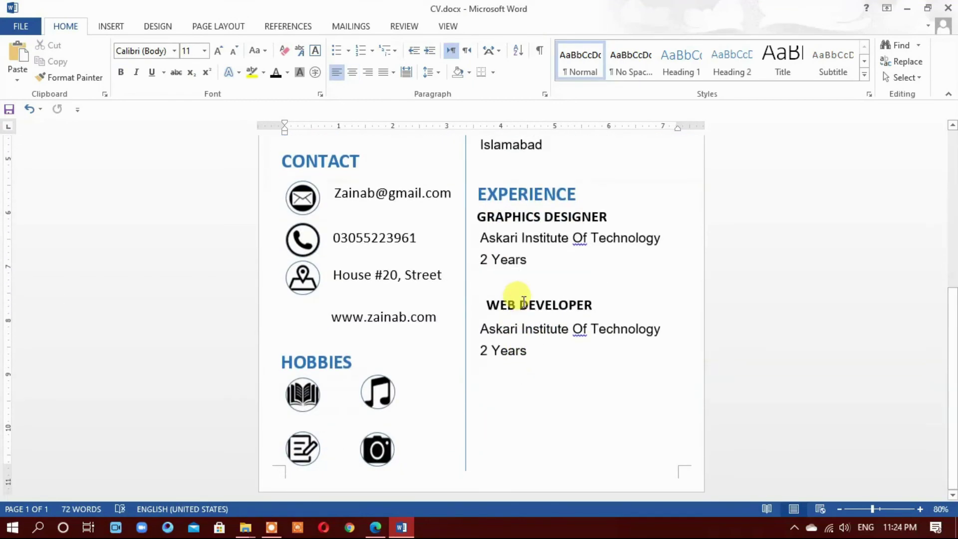
{"action": "left_click", "coordinate": [524, 301]}
{"action": "key", "text": "Left"}
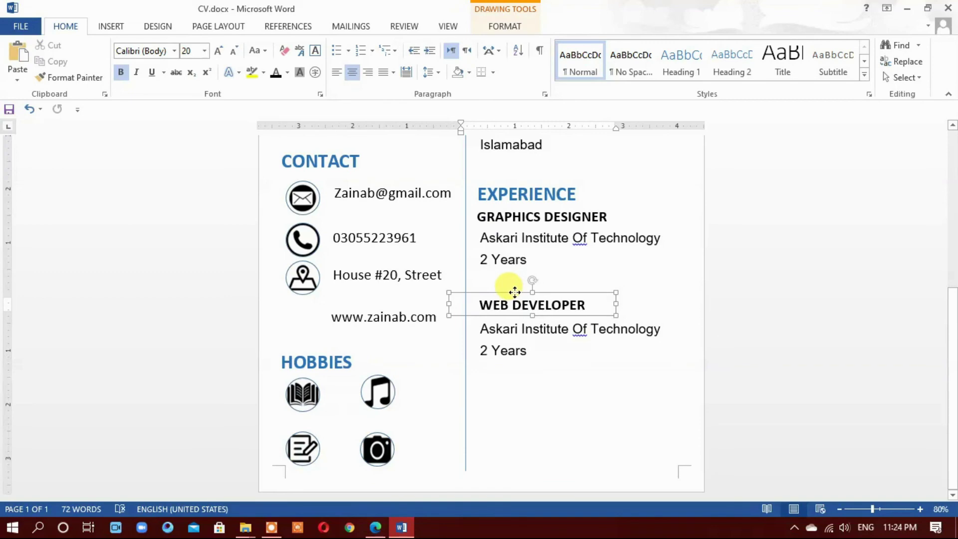
Replace the copied lines with 'MASIA Institute Of Technology'
{"action": "triple_click", "coordinate": [503, 340]}
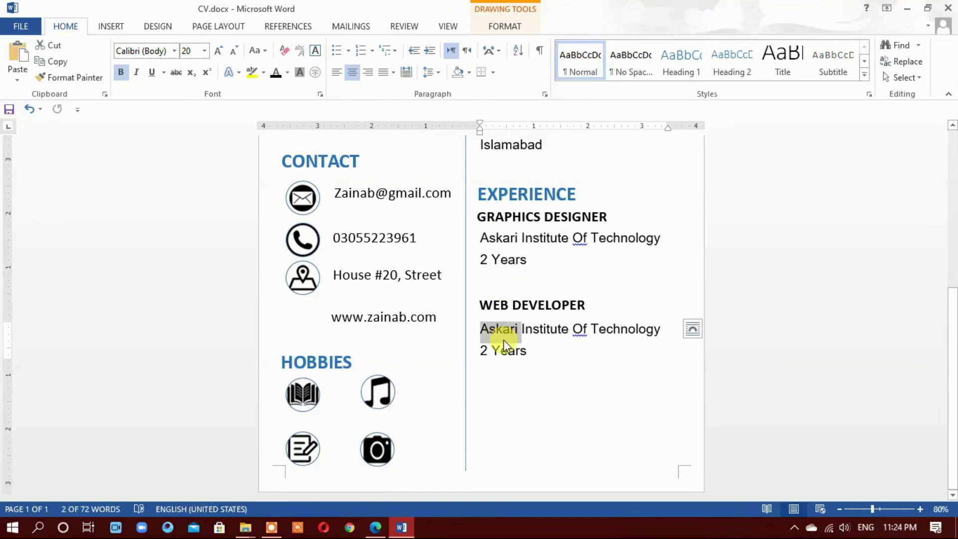
{"action": "key", "text": "shift+Down"}
{"action": "key", "text": "BackSpace"}
{"action": "type", "text": "MASIA"}
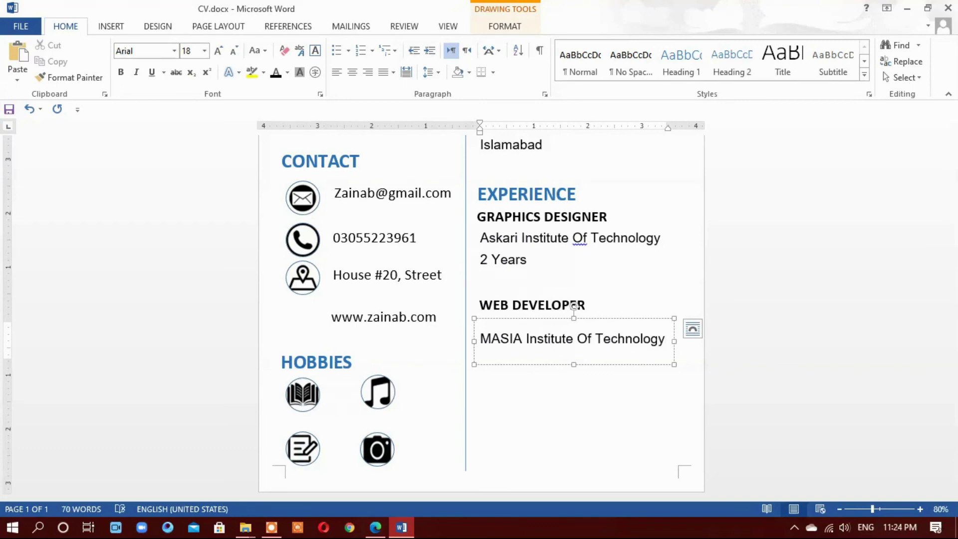
{"action": "left_click", "coordinate": [482, 339]}
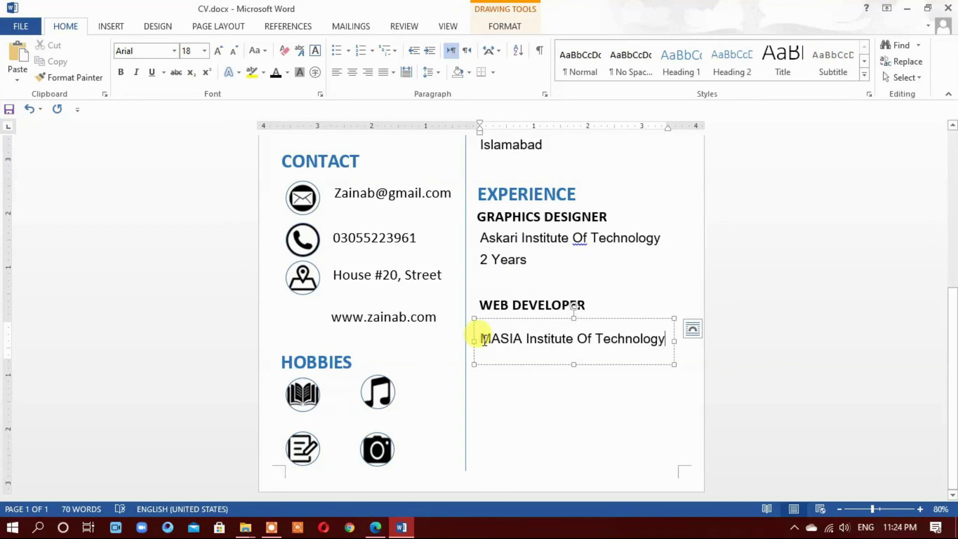
{"action": "key", "text": "End"}
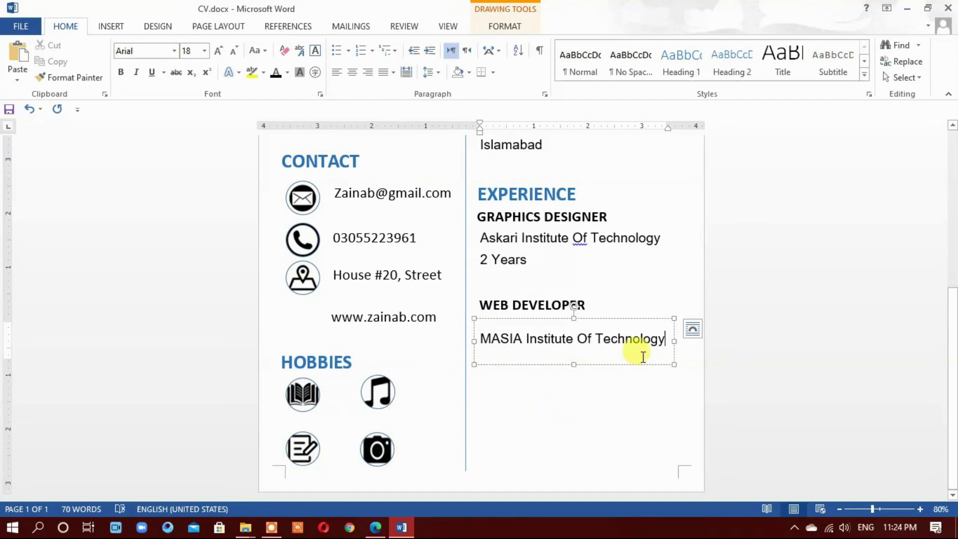
Draw a straight divider line under the A LEVEL entry
{"action": "left_click", "coordinate": [620, 391]}
{"action": "scroll", "coordinate": [694, 402], "scroll_direction": "down", "scroll_amount": 3}
{"action": "scroll", "coordinate": [693, 399], "scroll_direction": "up", "scroll_amount": 1}
{"action": "scroll", "coordinate": [693, 399], "scroll_direction": "down", "scroll_amount": 1}
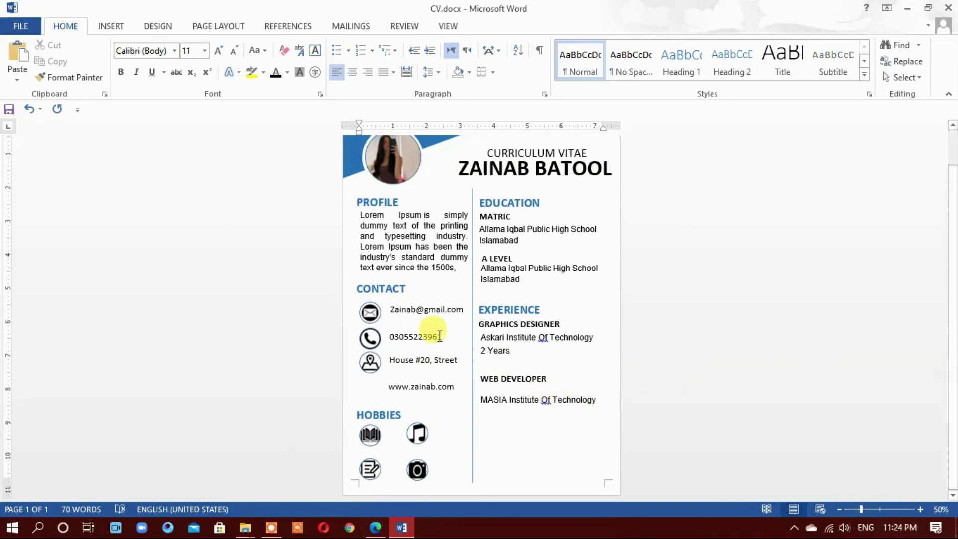
{"action": "scroll", "coordinate": [659, 341], "scroll_direction": "up", "scroll_amount": 3}
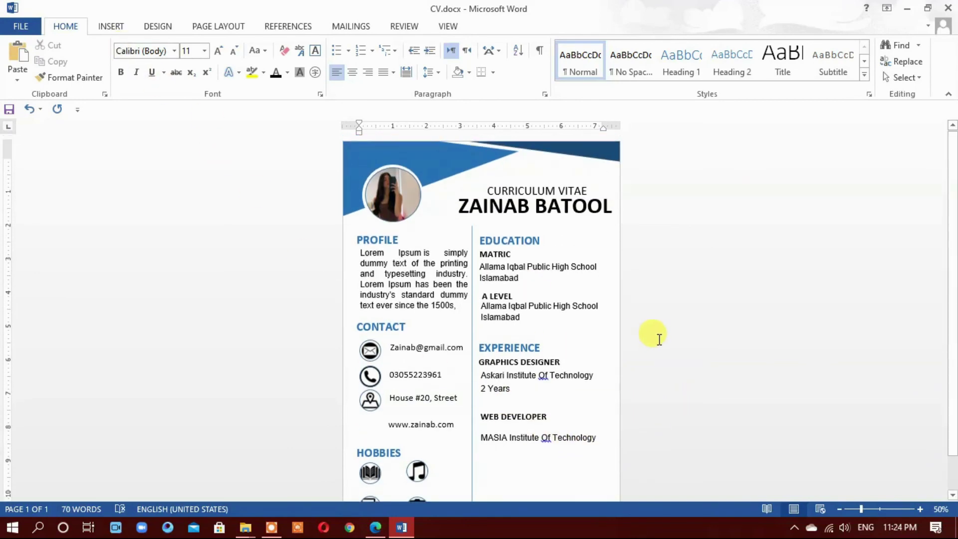
{"action": "scroll", "coordinate": [658, 337], "scroll_direction": "up", "scroll_amount": 4}
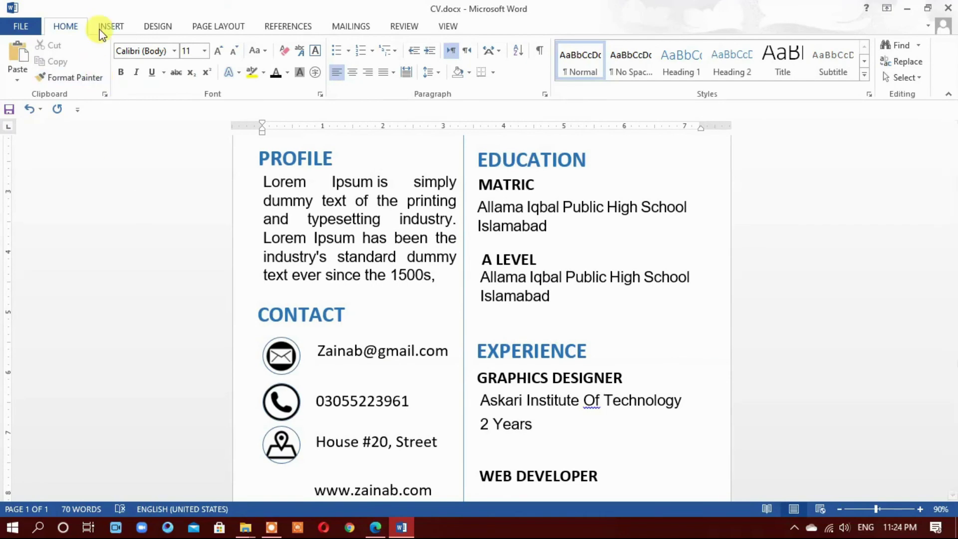
{"action": "left_click", "coordinate": [110, 26]}
{"action": "left_click", "coordinate": [193, 57]}
{"action": "left_click", "coordinate": [222, 107]}
{"action": "mouse_move", "coordinate": [474, 315]}
{"action": "left_mouse_down"}
{"action": "mouse_move", "coordinate": [635, 346]}
{"action": "mouse_move", "coordinate": [707, 345]}
{"action": "left_mouse_up"}
Draw a second divider line under the header, above Education
{"action": "scroll", "coordinate": [669, 366], "scroll_direction": "down", "scroll_amount": 5}
{"action": "scroll", "coordinate": [652, 364], "scroll_direction": "up", "scroll_amount": 6}
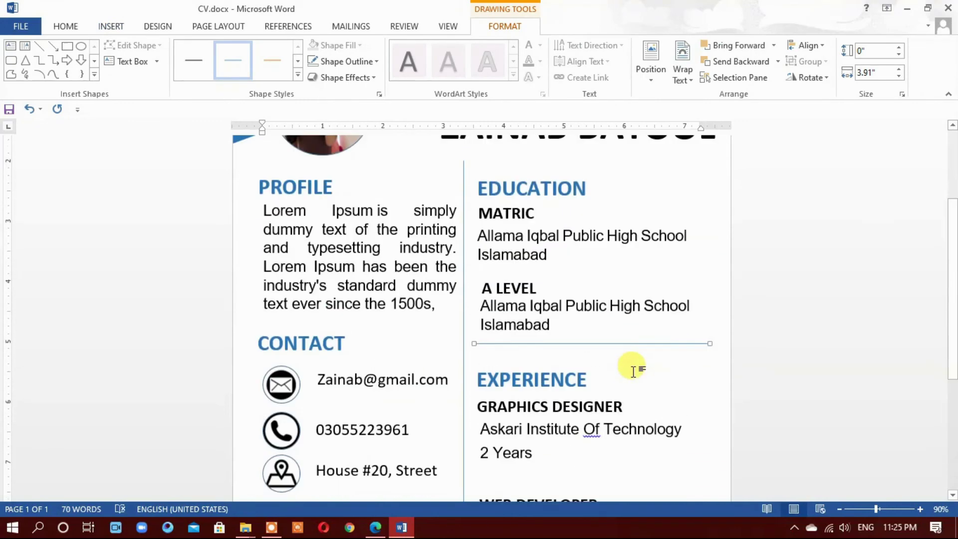
{"action": "scroll", "coordinate": [632, 371], "scroll_direction": "up", "scroll_amount": 3}
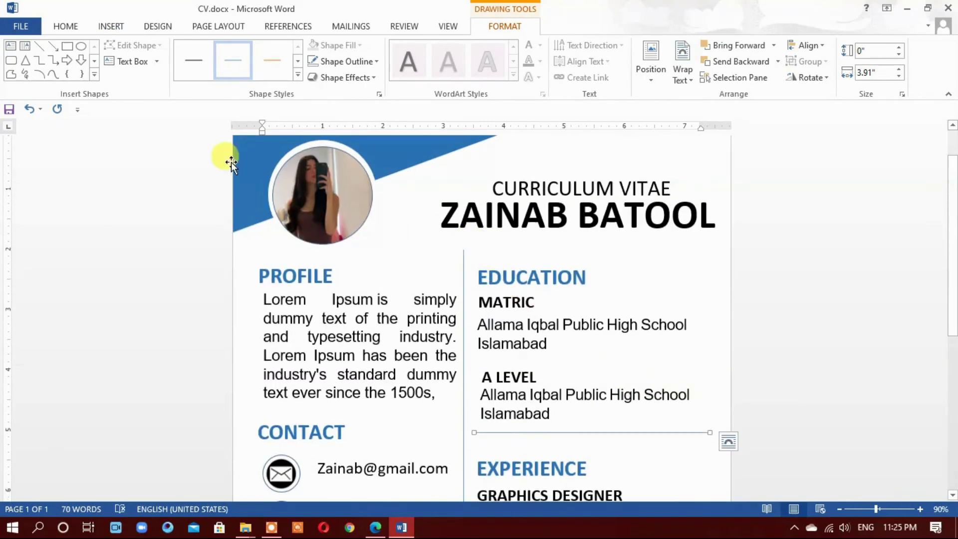
{"action": "left_click", "coordinate": [101, 31]}
{"action": "left_click", "coordinate": [193, 62]}
{"action": "left_click", "coordinate": [207, 108]}
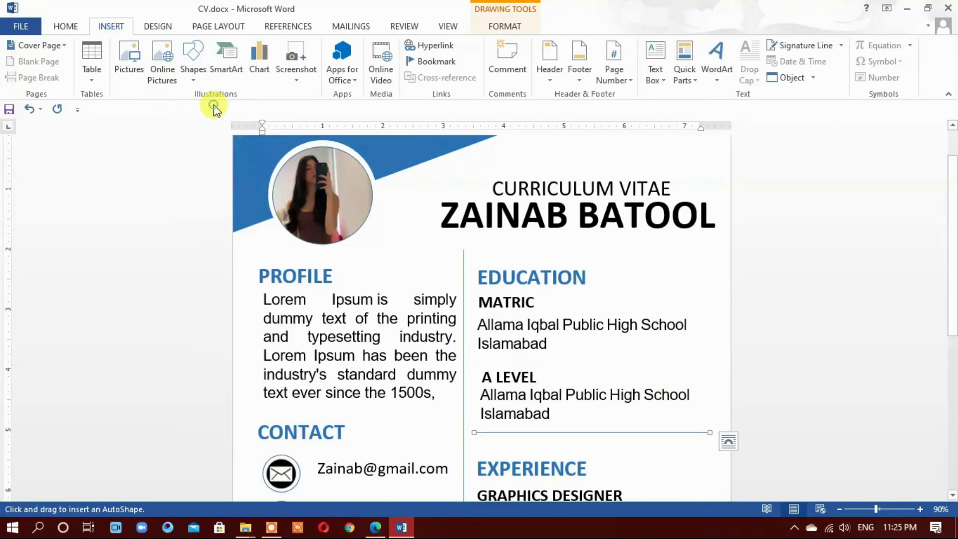
{"action": "left_click_drag", "start_coordinate": [476, 248], "coordinate": [709, 271]}
Draw a third divider line below the MASIA Institute entry
{"action": "scroll", "coordinate": [702, 369], "scroll_direction": "down", "scroll_amount": 10}
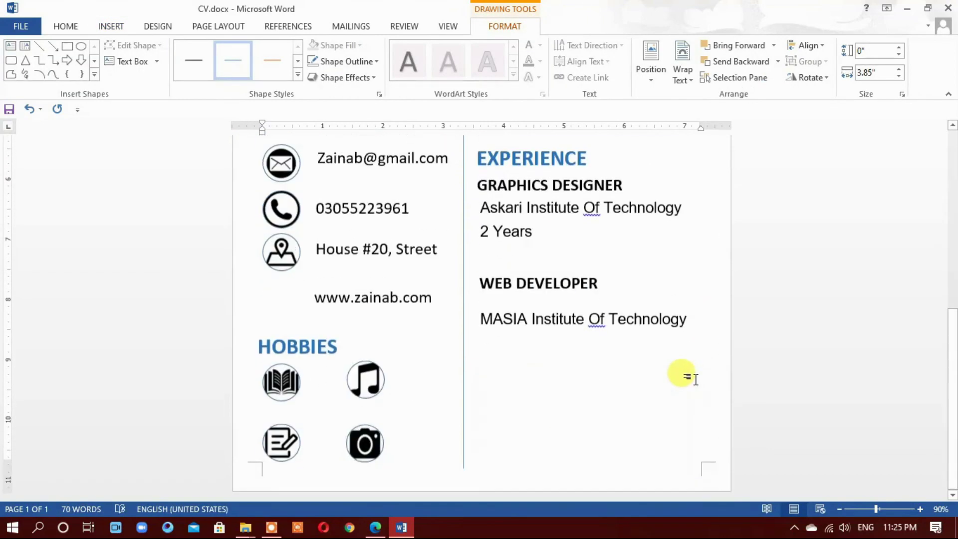
{"action": "left_click", "coordinate": [111, 26]}
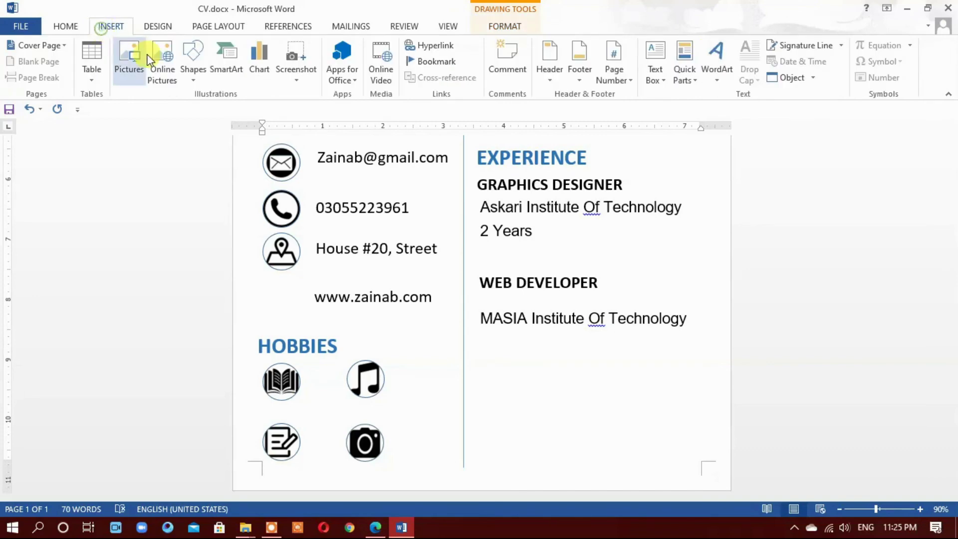
{"action": "left_click", "coordinate": [193, 62]}
{"action": "left_click", "coordinate": [214, 111]}
{"action": "left_click_drag", "start_coordinate": [477, 347], "coordinate": [709, 360]}
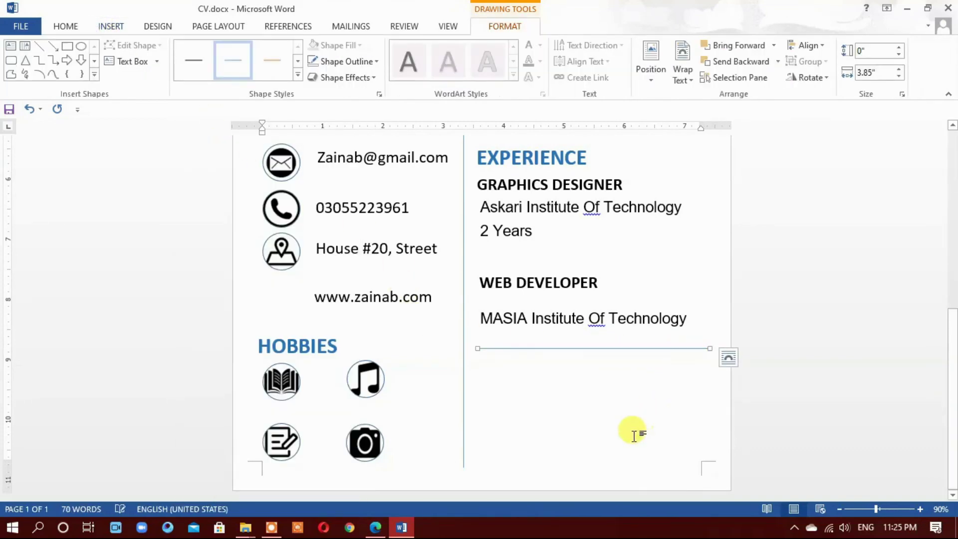
Draw a thin rectangle bar along the page bottom, stretched to the right edge
{"action": "left_click", "coordinate": [110, 26]}
{"action": "left_click", "coordinate": [193, 59]}
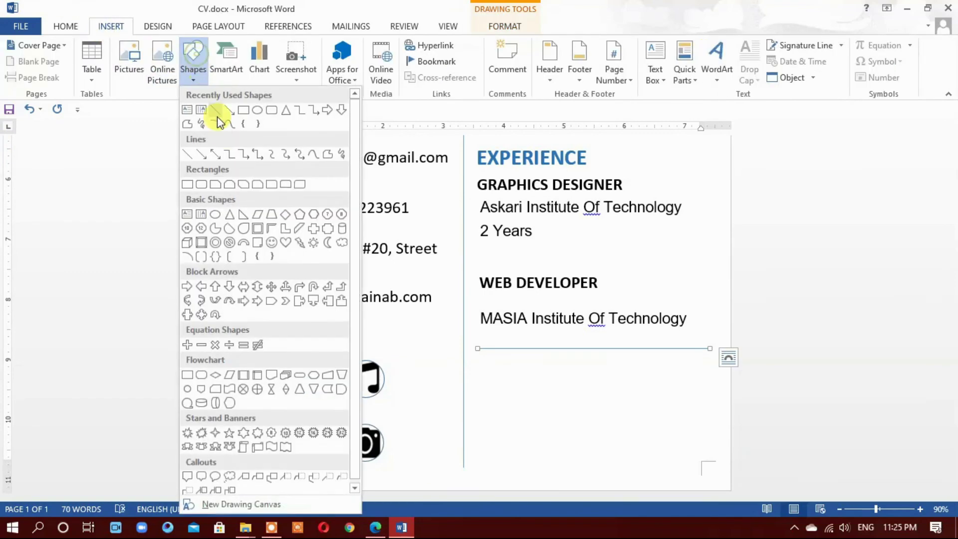
{"action": "left_click", "coordinate": [243, 110]}
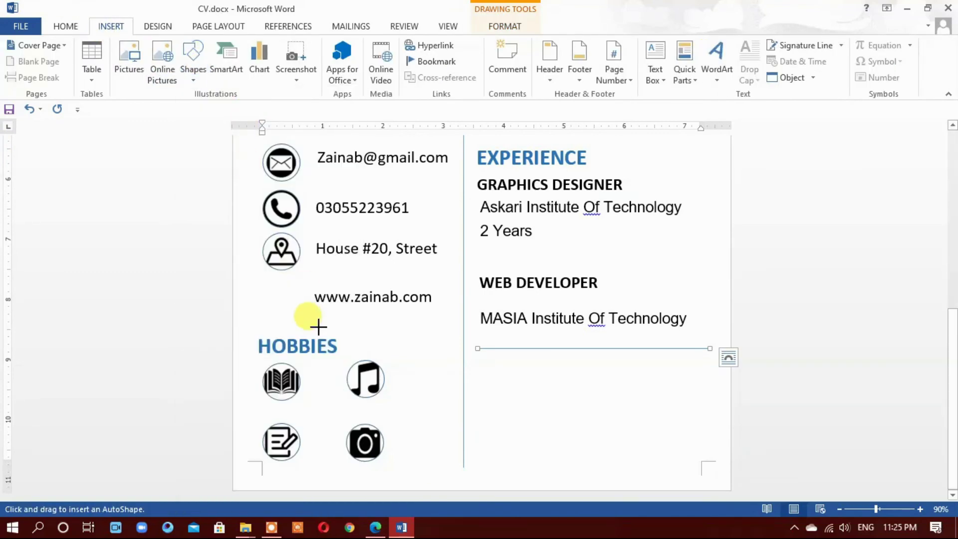
{"action": "left_click_drag", "start_coordinate": [240, 470], "coordinate": [730, 487]}
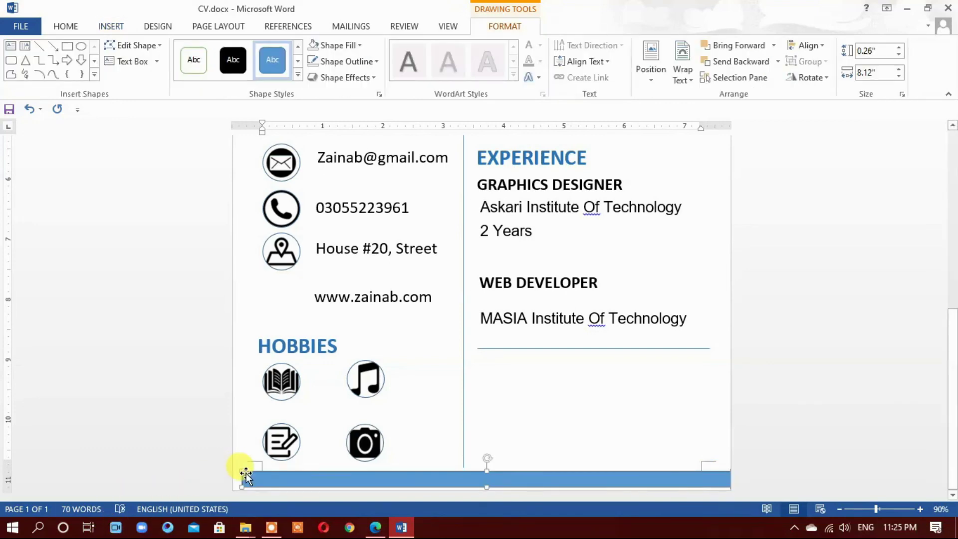
{"action": "left_click_drag", "start_coordinate": [722, 471], "coordinate": [742, 467]}
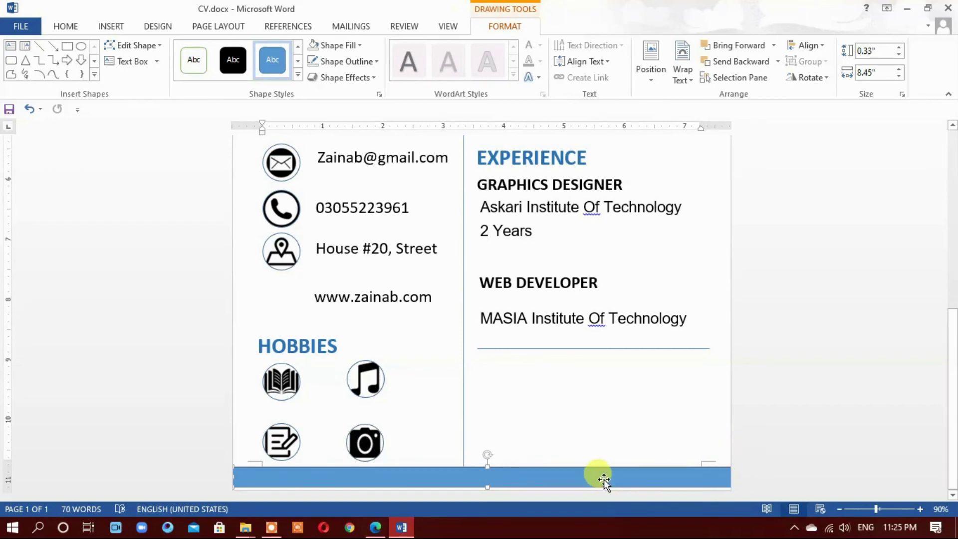
Set the bottom bar's outline to No Outline
{"action": "left_click", "coordinate": [340, 78]}
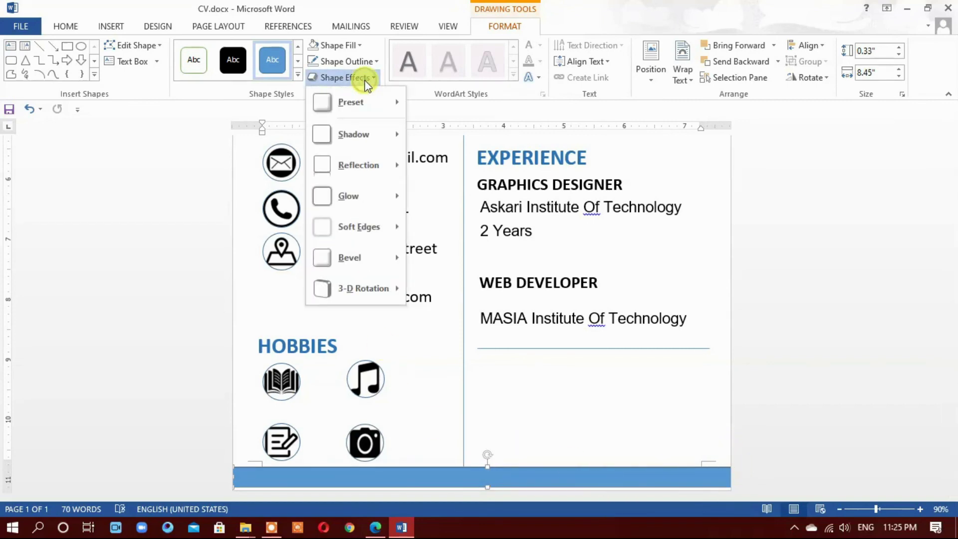
{"action": "left_click", "coordinate": [347, 59]}
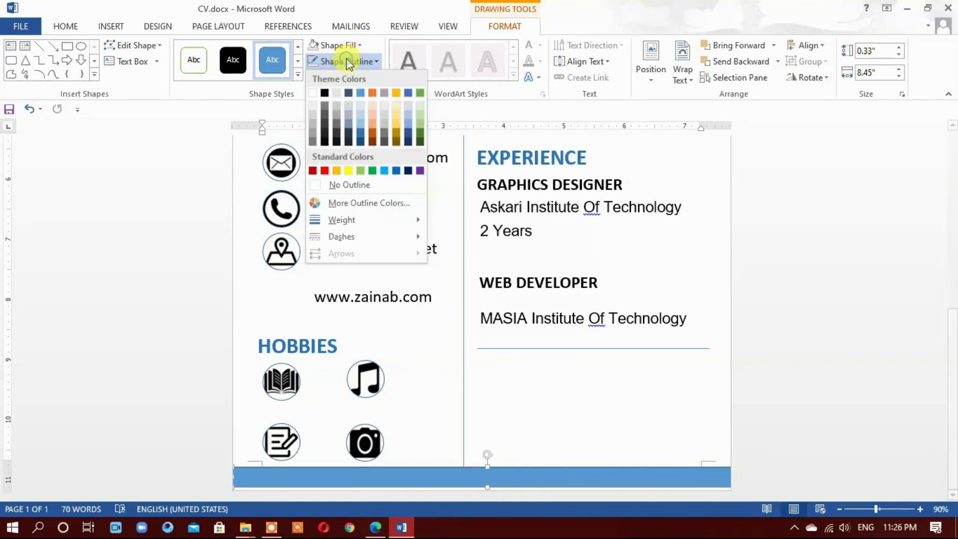
{"action": "left_click", "coordinate": [329, 185]}
Fill the bar with the Bottom Spotlight - Accent 1 gradient and adjust its stops to darken edges
{"action": "left_click", "coordinate": [344, 45]}
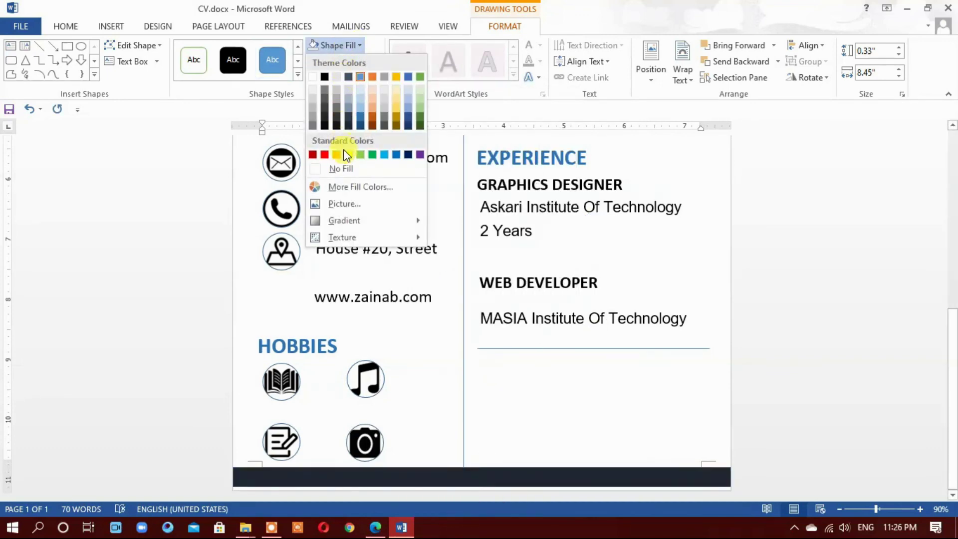
{"action": "mouse_move", "coordinate": [349, 218]}
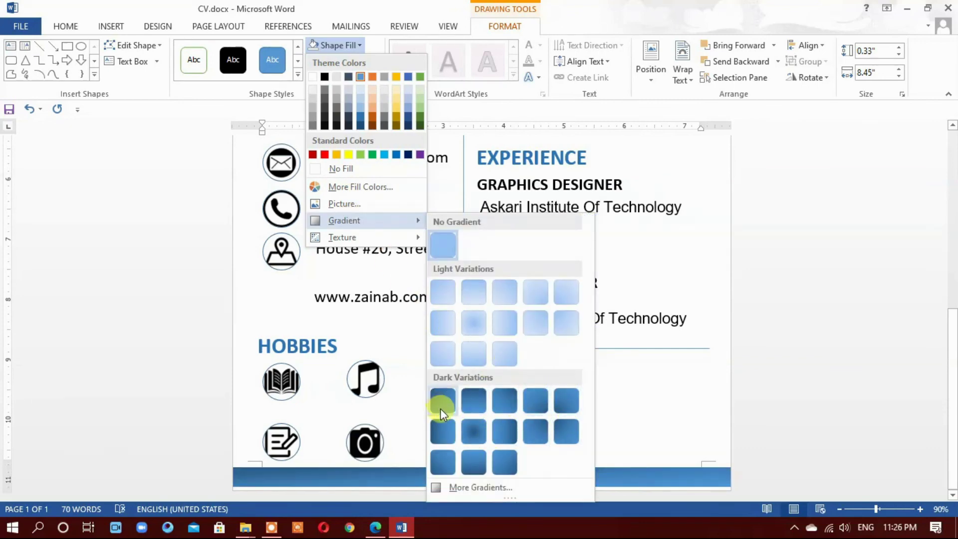
{"action": "left_click", "coordinate": [459, 487]}
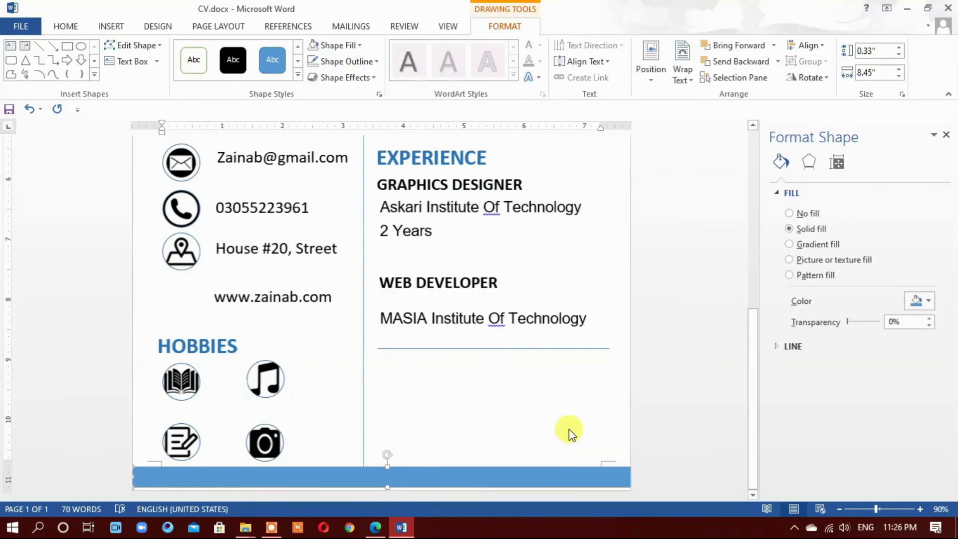
{"action": "left_click", "coordinate": [789, 244]}
{"action": "scroll", "coordinate": [873, 412], "scroll_direction": "down", "scroll_amount": 1}
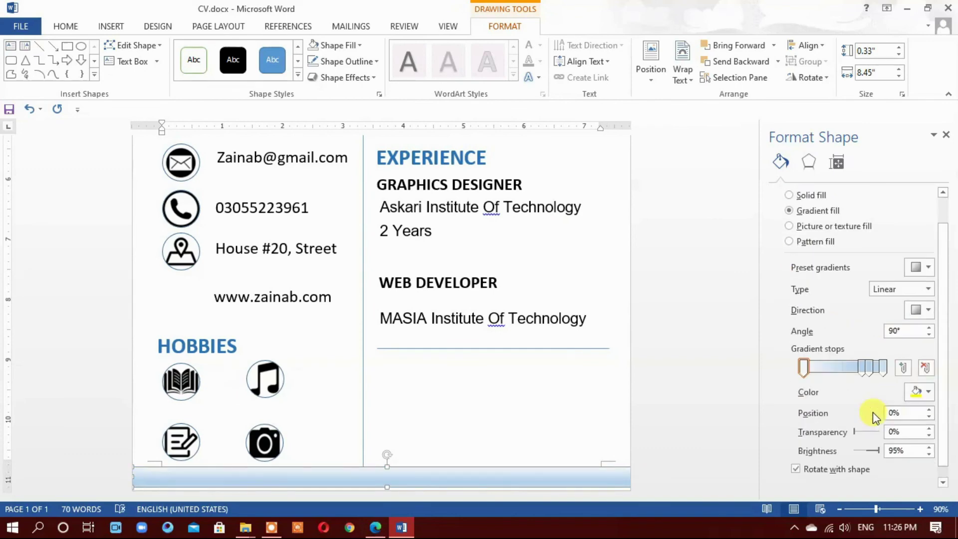
{"action": "left_click", "coordinate": [925, 271]}
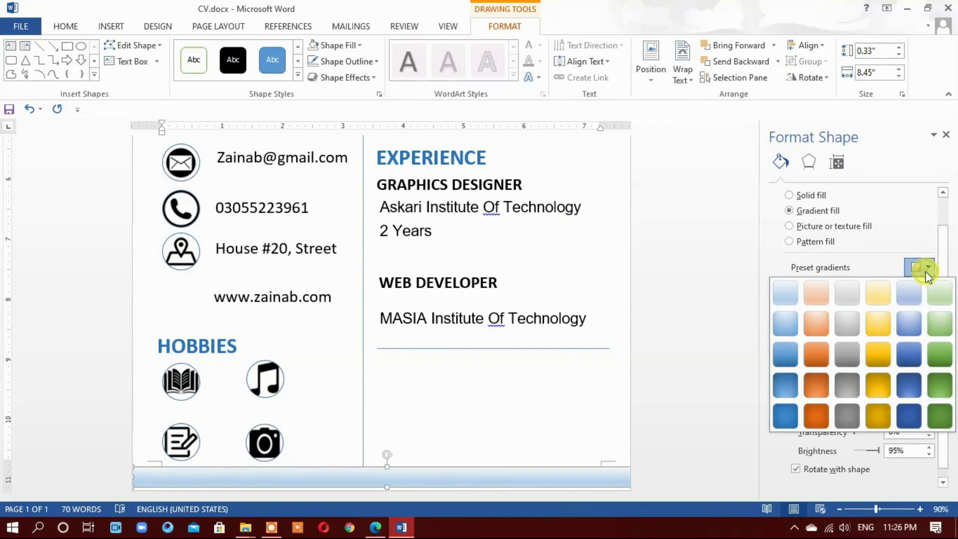
{"action": "left_click", "coordinate": [786, 387]}
{"action": "mouse_move", "coordinate": [838, 366]}
{"action": "left_mouse_down"}
{"action": "mouse_move", "coordinate": [879, 369]}
{"action": "mouse_move", "coordinate": [849, 368]}
{"action": "left_mouse_up"}
{"action": "left_click", "coordinate": [803, 368]}
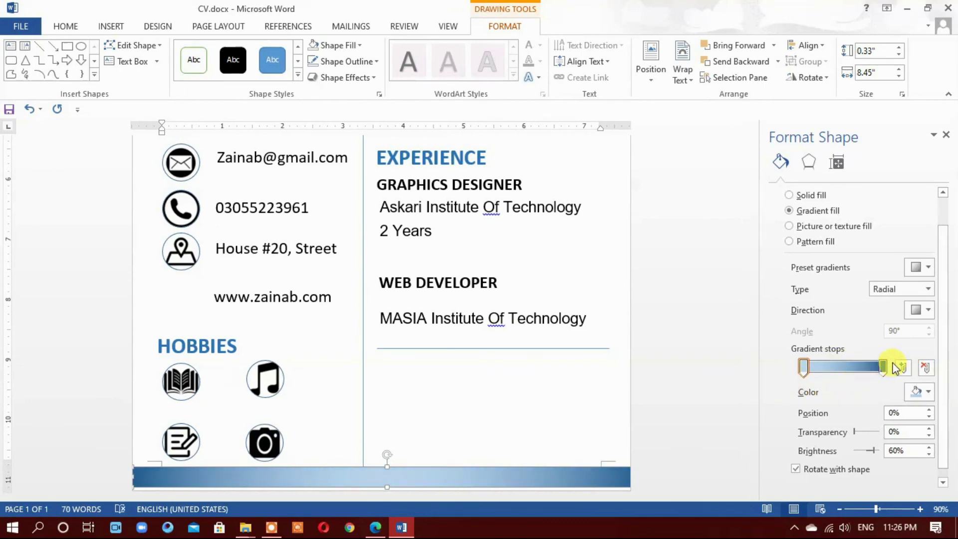
{"action": "left_click_drag", "start_coordinate": [882, 369], "coordinate": [848, 381]}
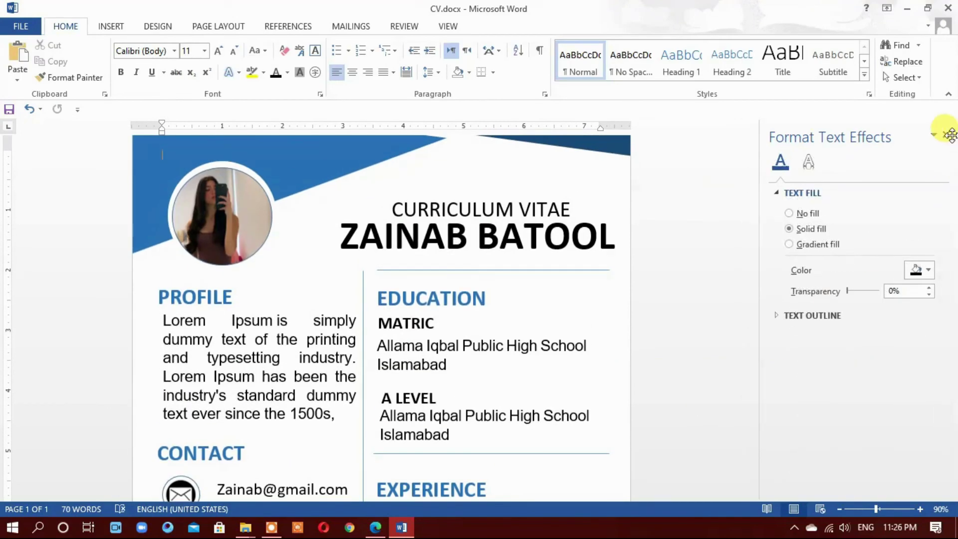
Close the Format Shape pane and zoom out to about 30% to see the full page
{"action": "left_click", "coordinate": [947, 138]}
{"action": "scroll", "coordinate": [791, 293], "scroll_direction": "down", "scroll_amount": 5}
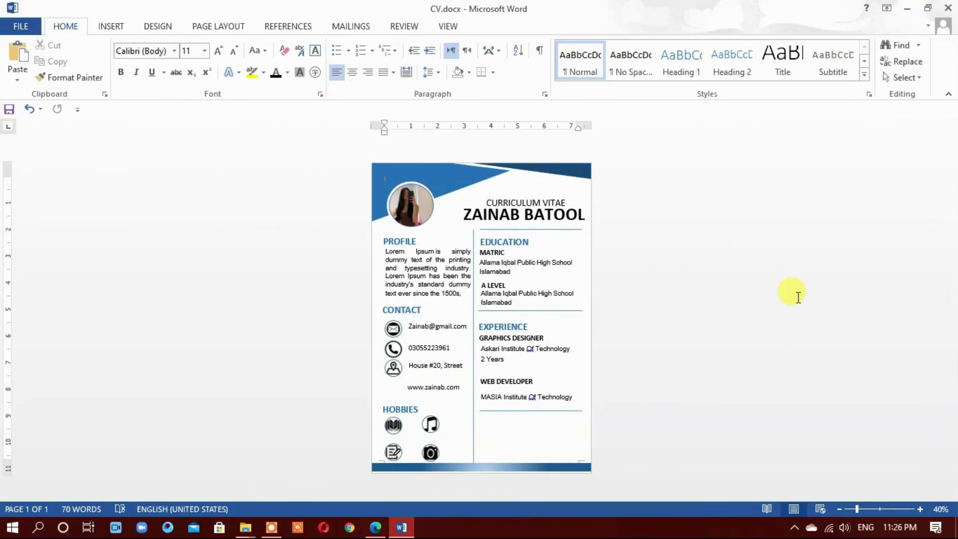
{"action": "scroll", "coordinate": [793, 294], "scroll_direction": "up", "scroll_amount": 2}
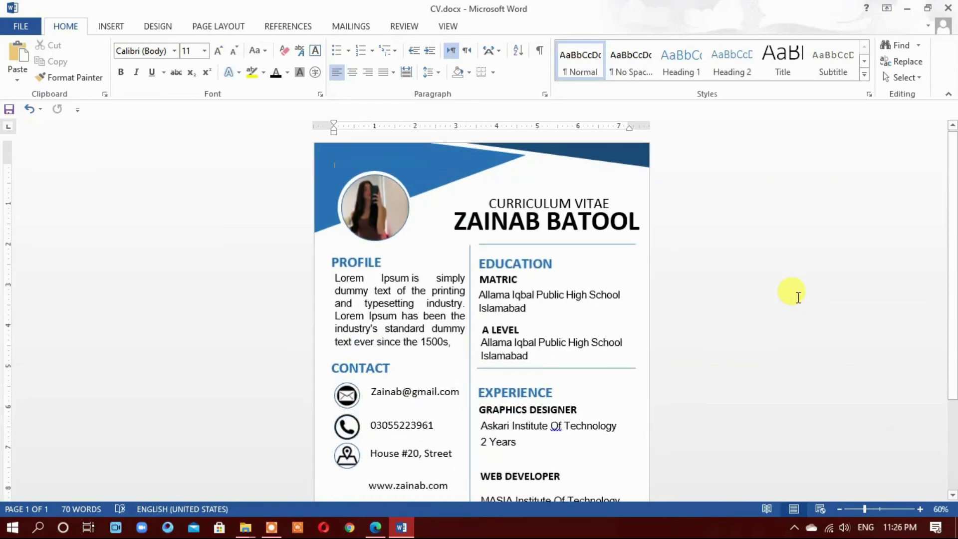
{"action": "scroll", "coordinate": [793, 294], "scroll_direction": "down", "scroll_amount": 3}
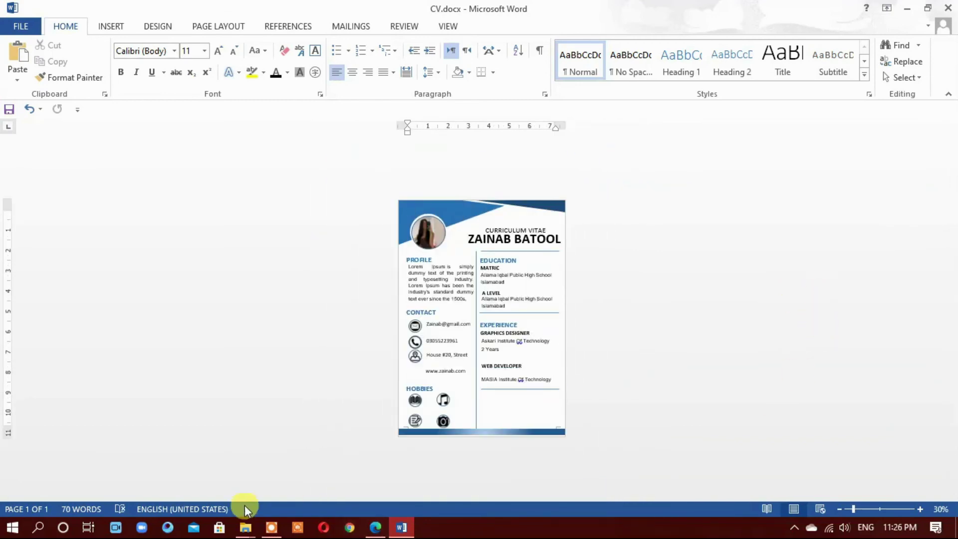